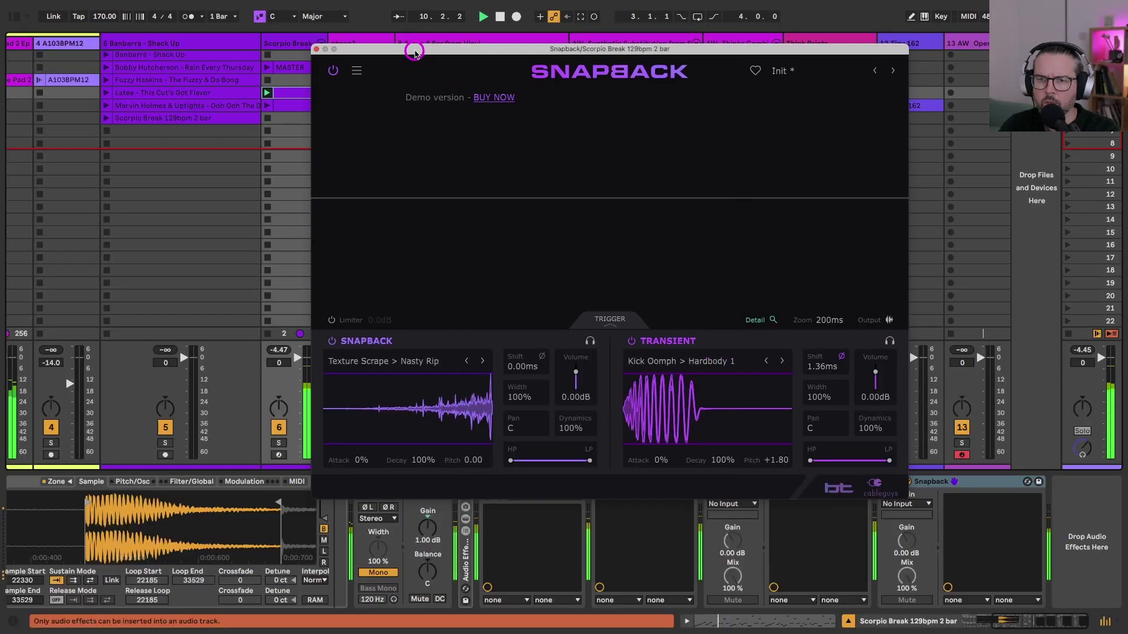
- Switch the Transient layer's sample to Kick Oomph Hardbody 2 and reposition the Snapback window
mouse_move(415, 48)
mouse_down()
mouse_move(338, 45)
mouse_move(432, 45)
mouse_up()
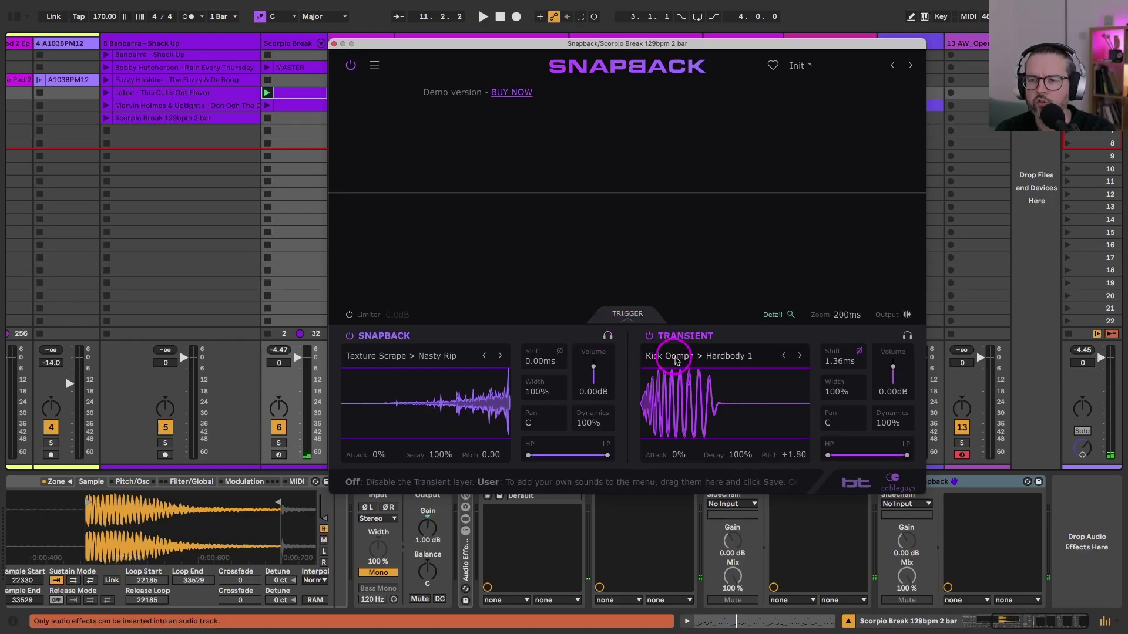
drag(454, 44, 478, 33)
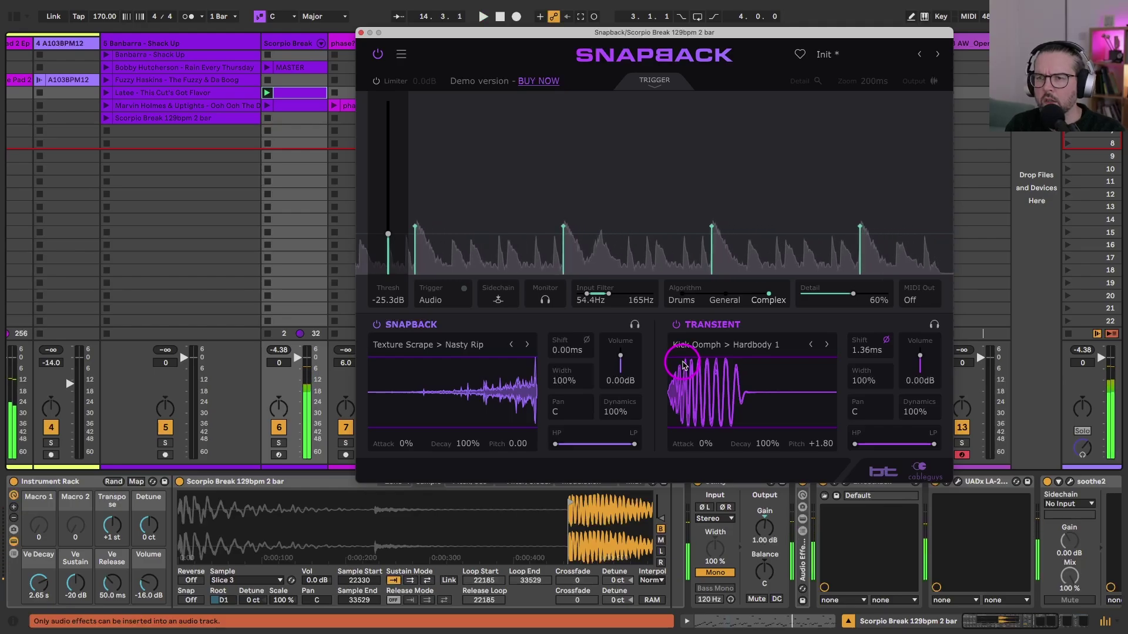
click(825, 345)
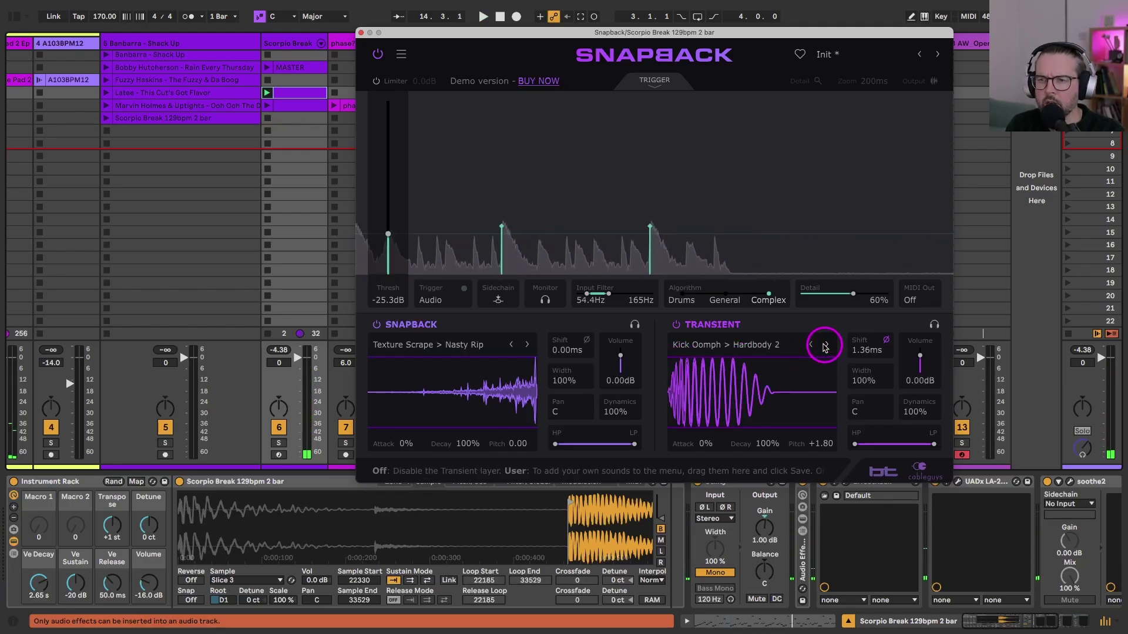
drag(440, 32, 384, 25)
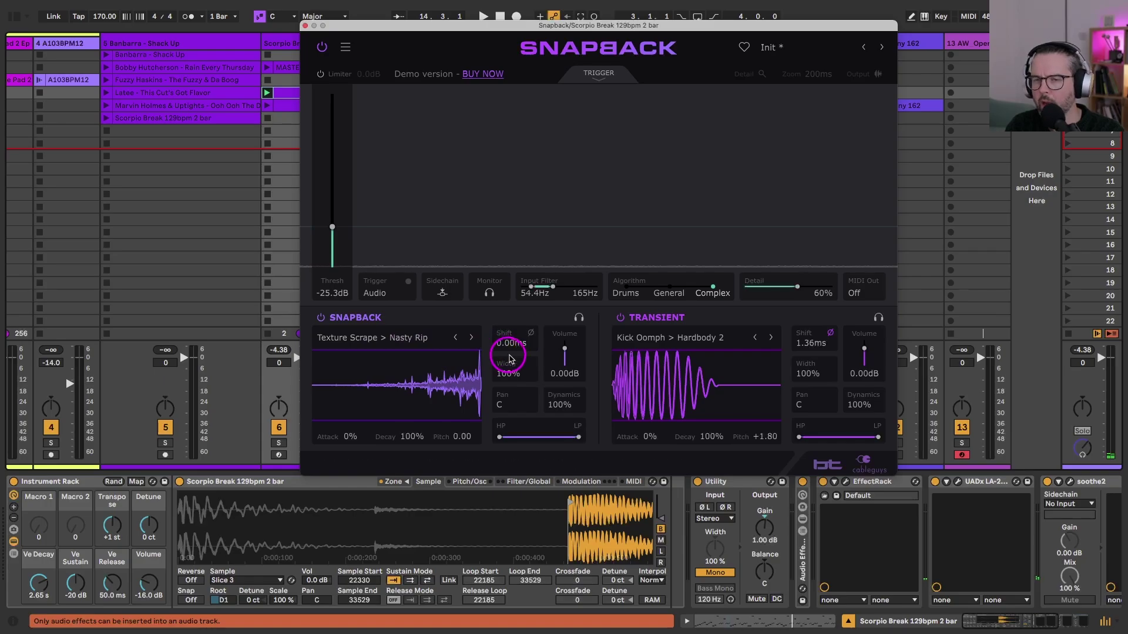
- Play the break with only the Snapback layer soloed to hear its sample, and release the solo
click(578, 319)
key(space)
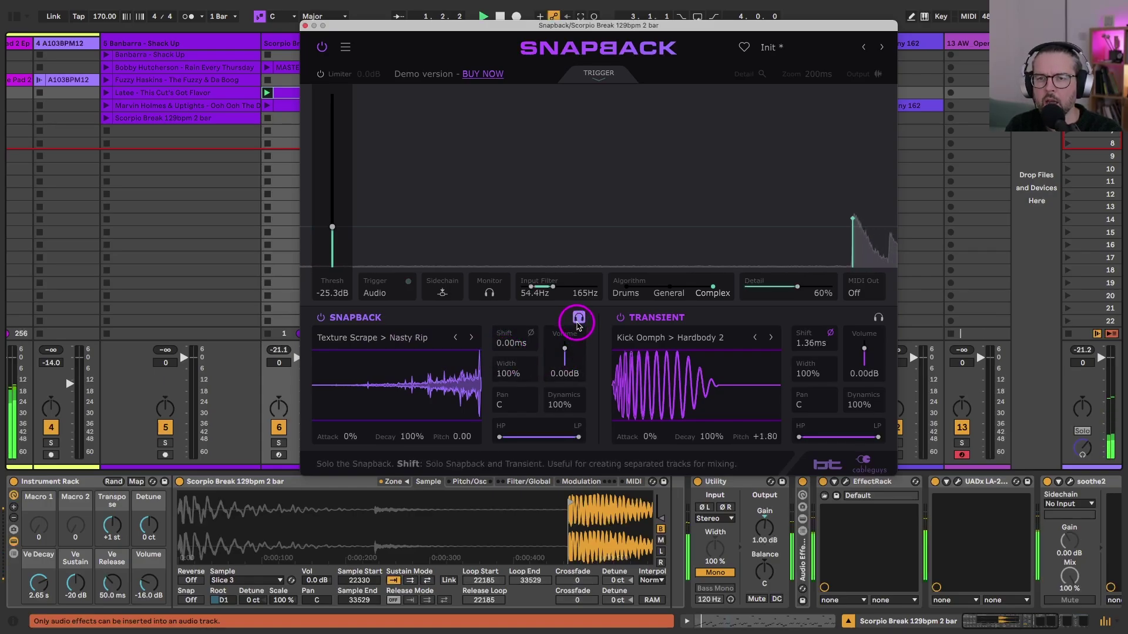
click(579, 321)
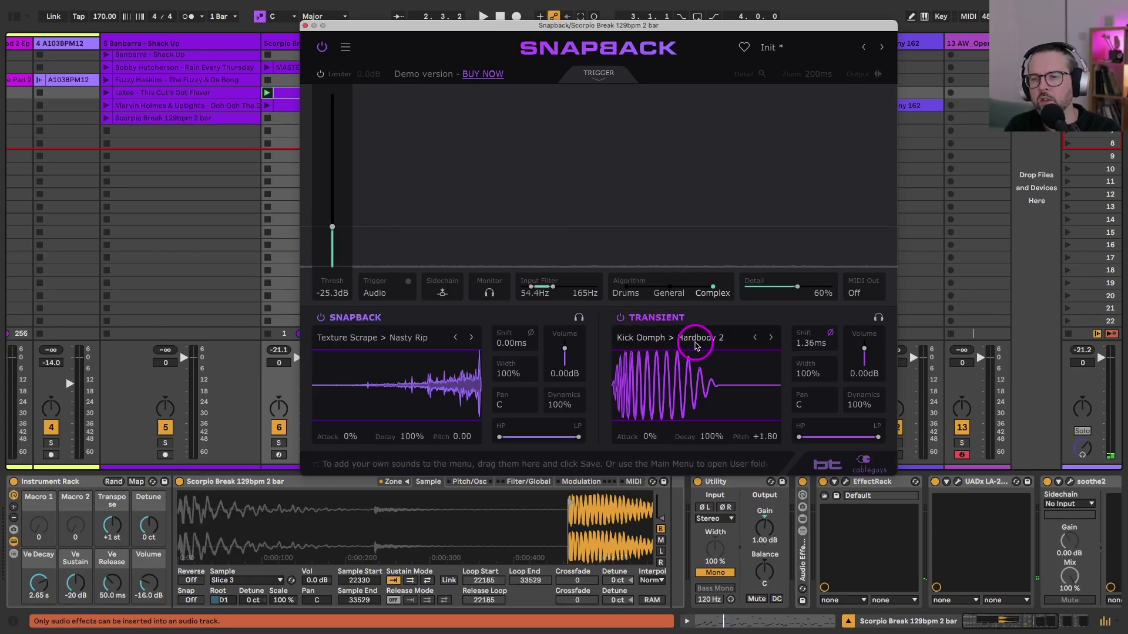
- Load Kick Oomph Hardbody 4 in the Transient layer and play the break with the waveform display shown
click(676, 339)
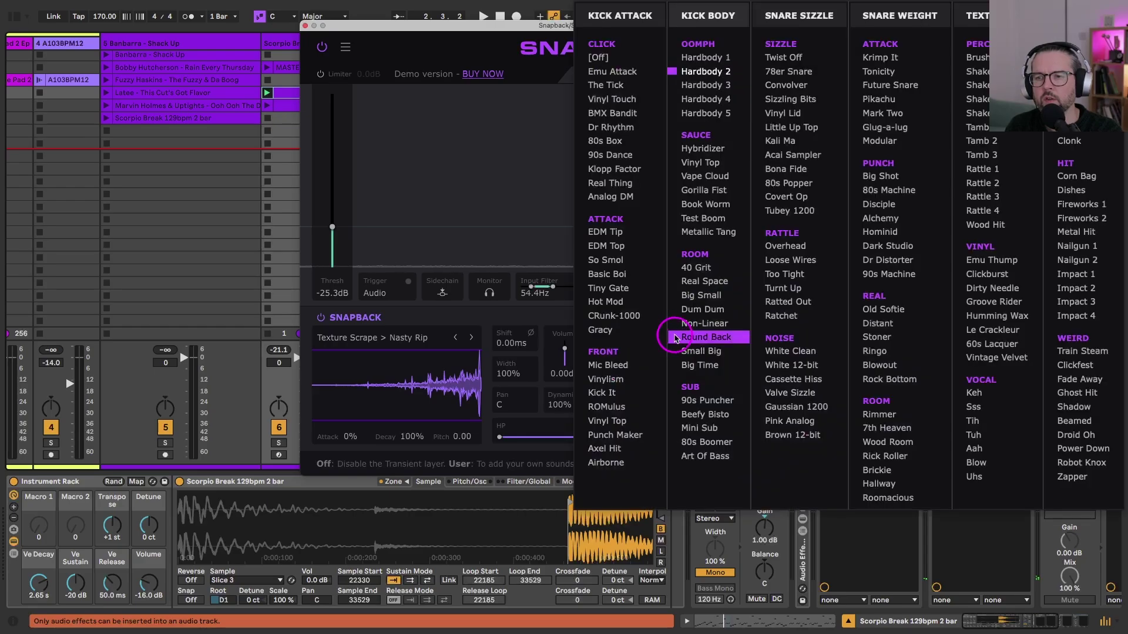
click(693, 99)
key(space)
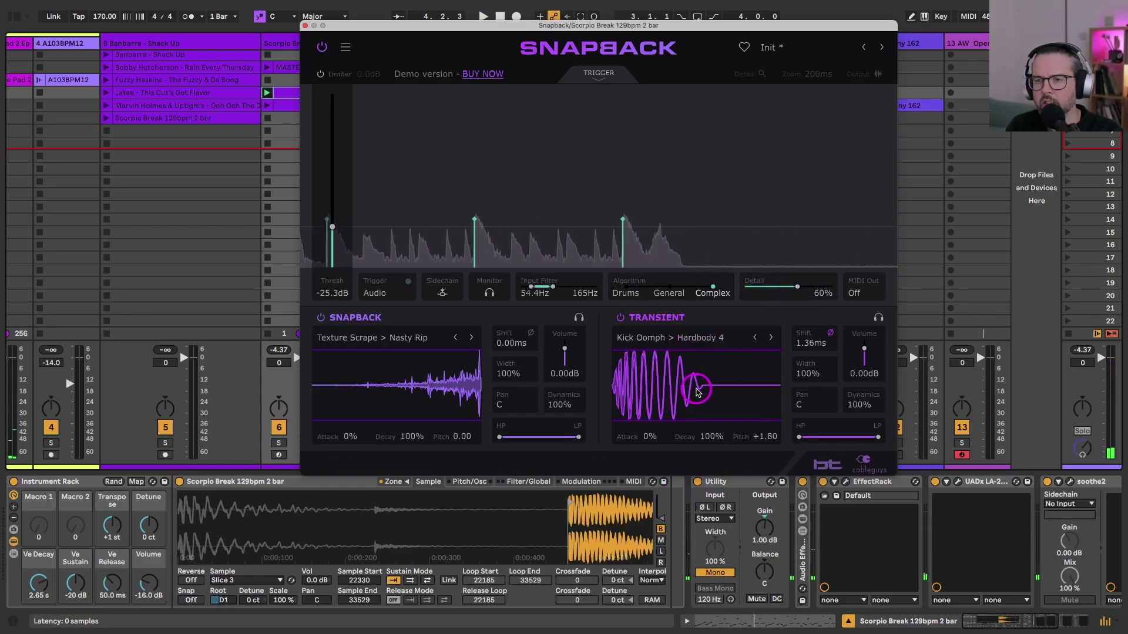
click(814, 339)
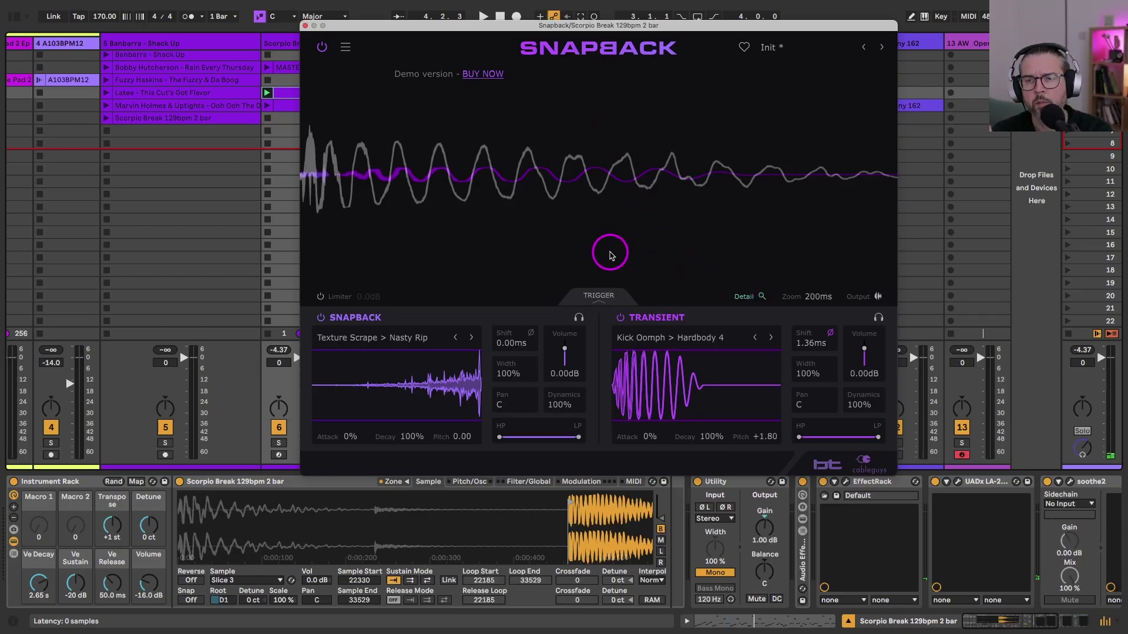
key(space)
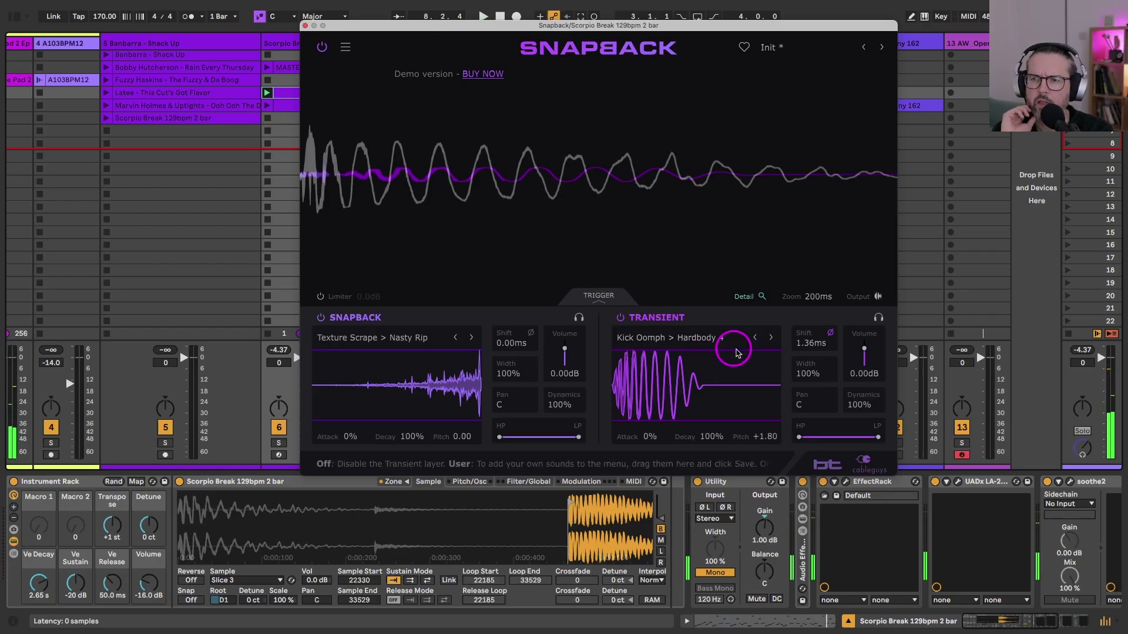
- Switch the Transient layer's sample to Hardbody 5 and set its time shift to -4.00 ms
click(771, 339)
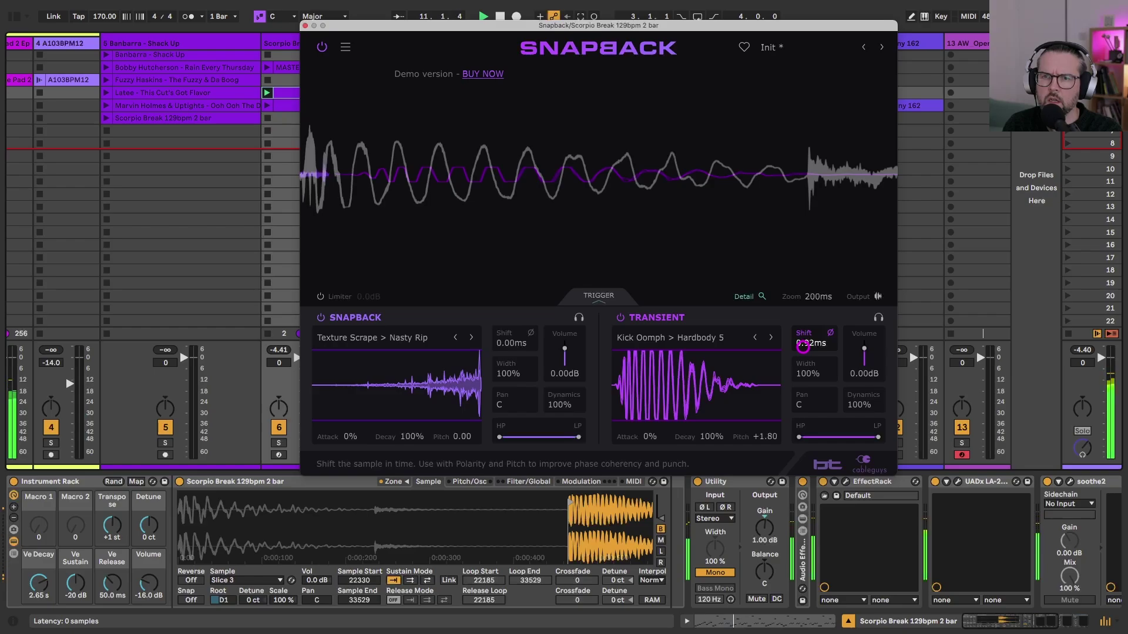
drag(799, 326, 797, 360)
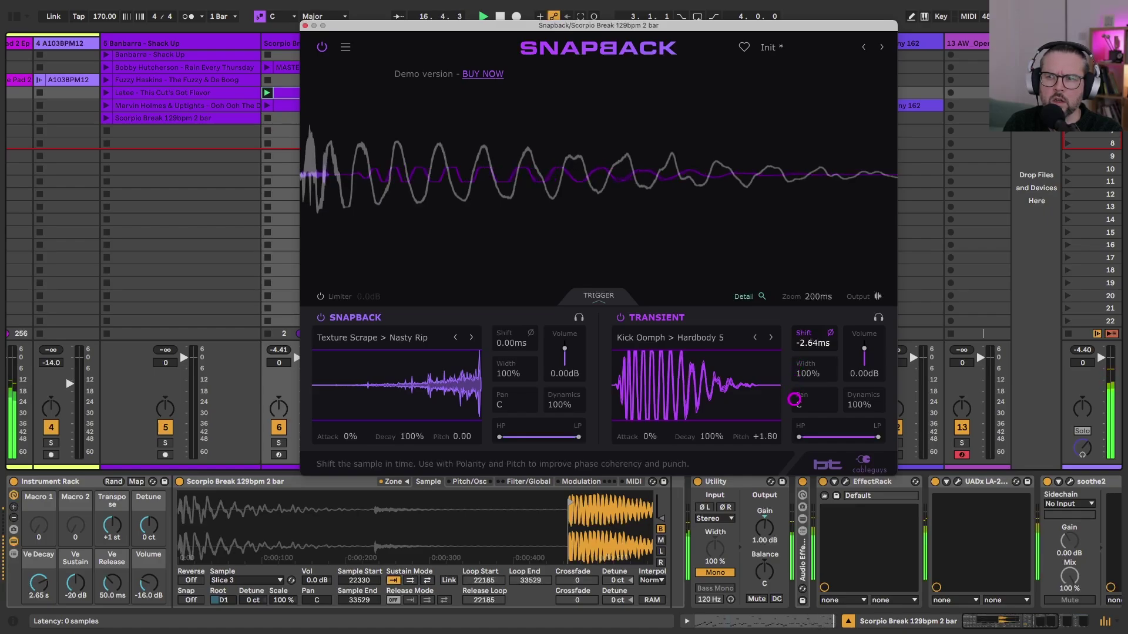
drag(794, 399, 794, 400)
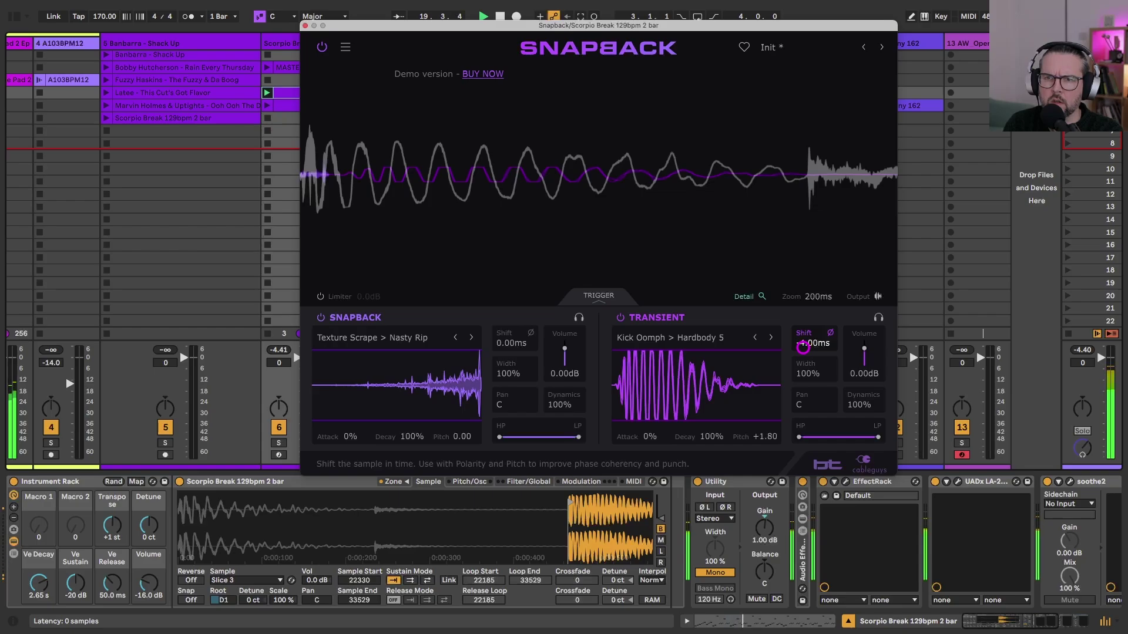
- Try different pitches for the Transient sample, reset the pitch to 0.00, and set it to -1.80
mouse_move(762, 440)
mouse_down()
mouse_move(759, 418)
mouse_move(764, 436)
mouse_up()
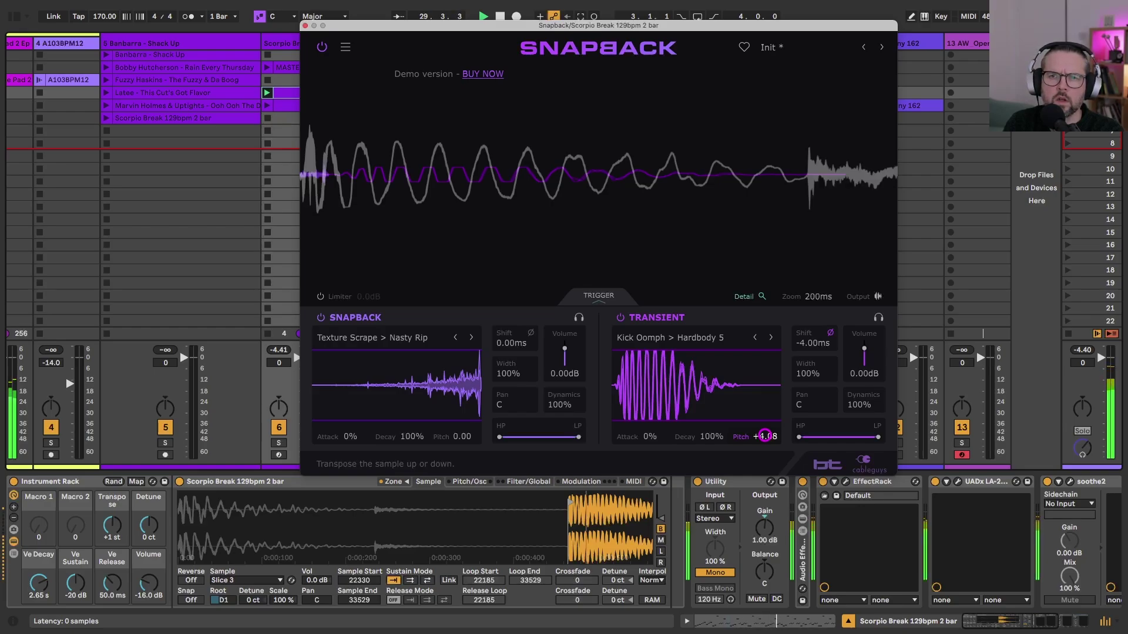
drag(765, 436, 762, 423)
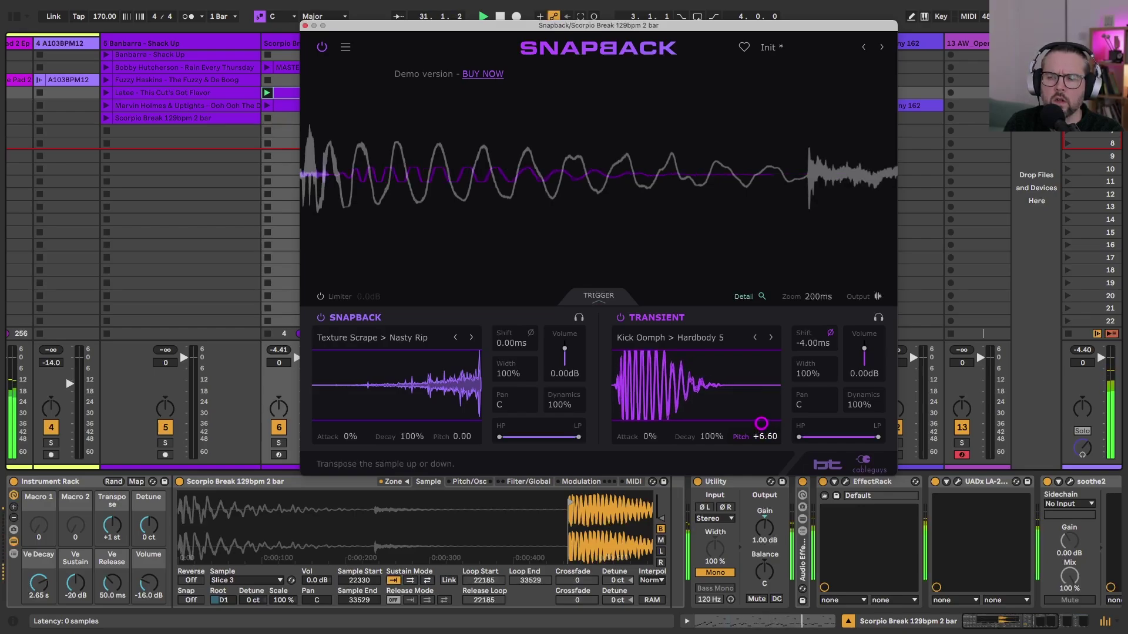
double_click(766, 437)
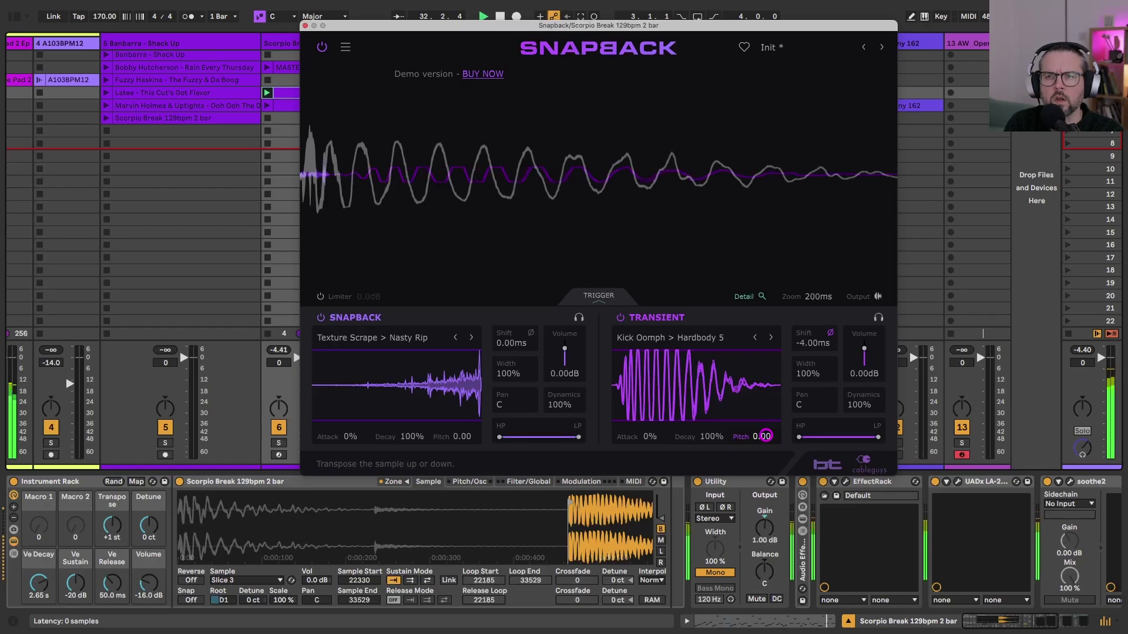
drag(766, 436, 764, 437)
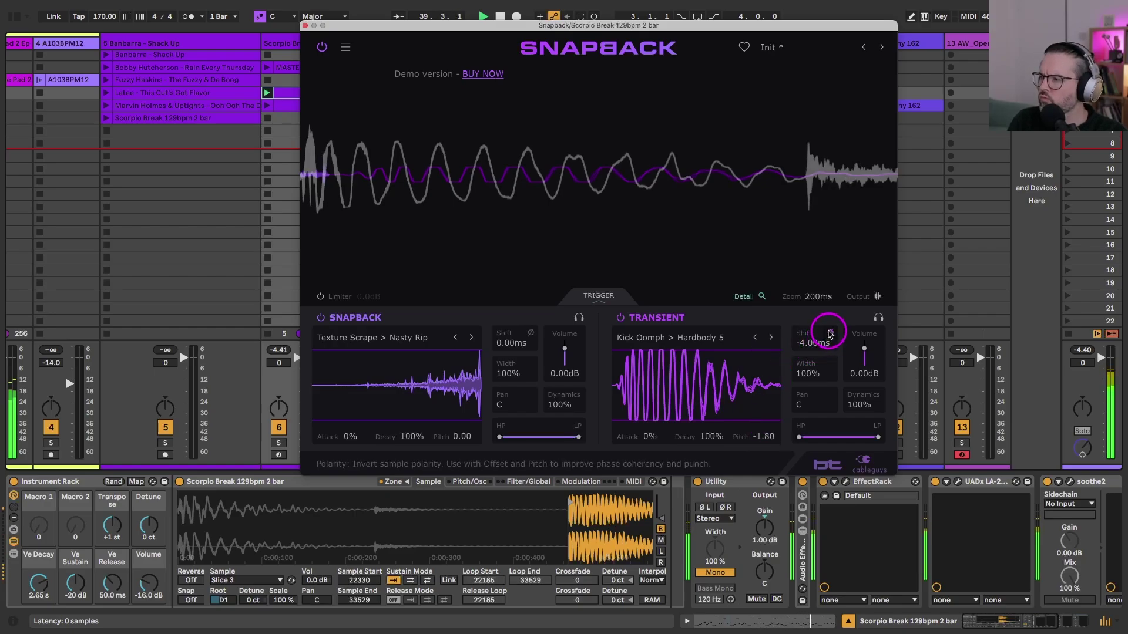
- Try Kick Attack EDM Tip and Kick Sub 90s Puncher as the Transient layer's sample and play the break
click(699, 338)
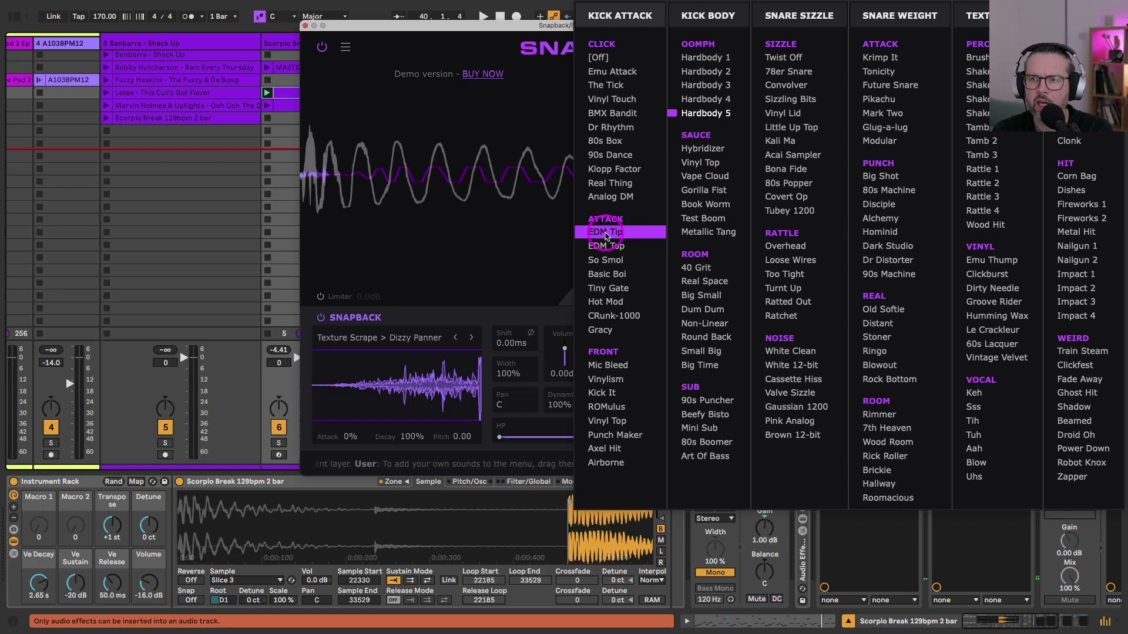
click(608, 233)
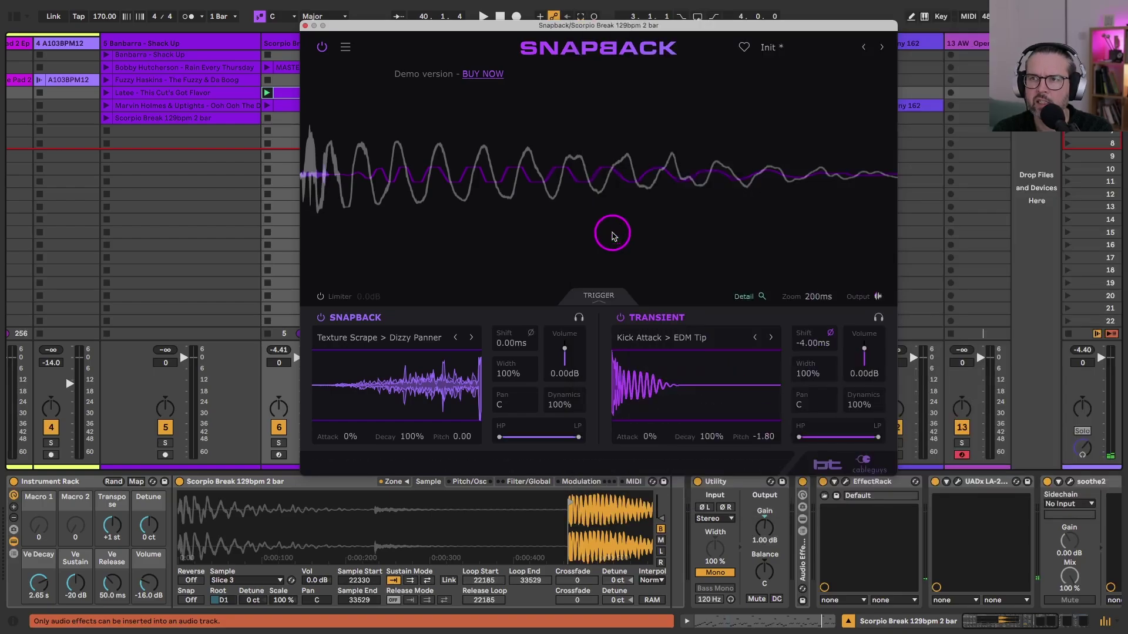
click(681, 341)
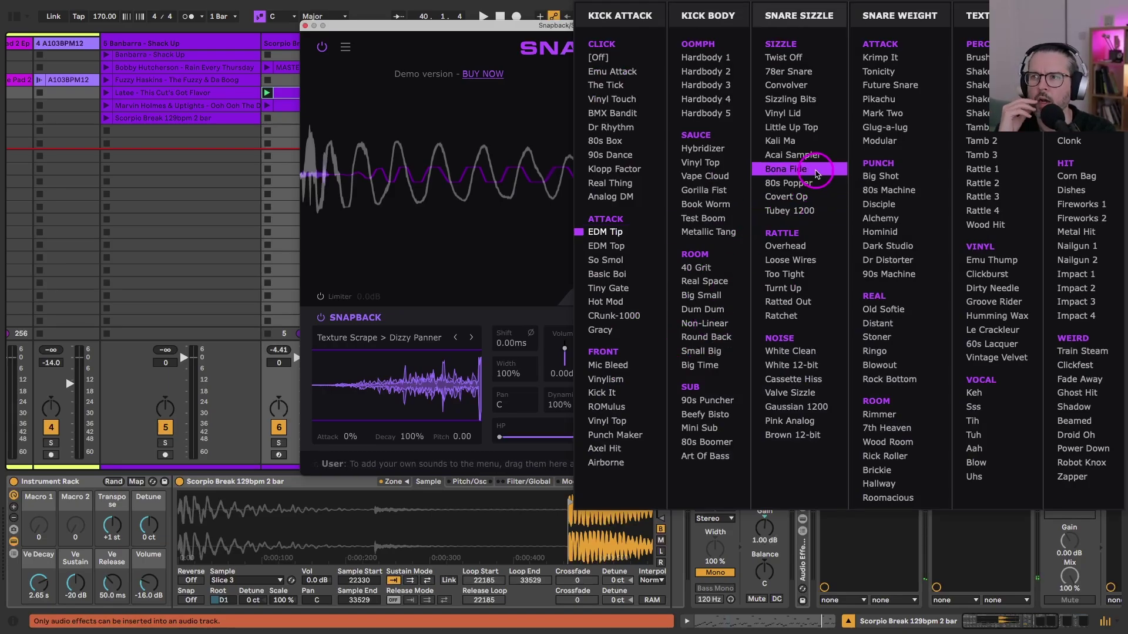
click(699, 400)
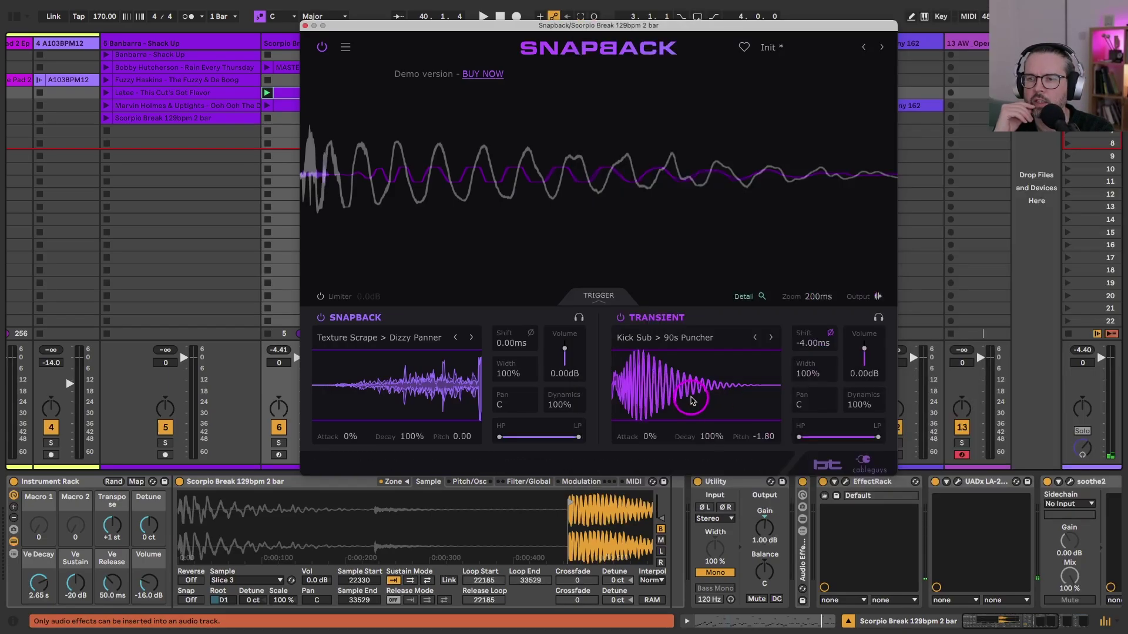
key(space)
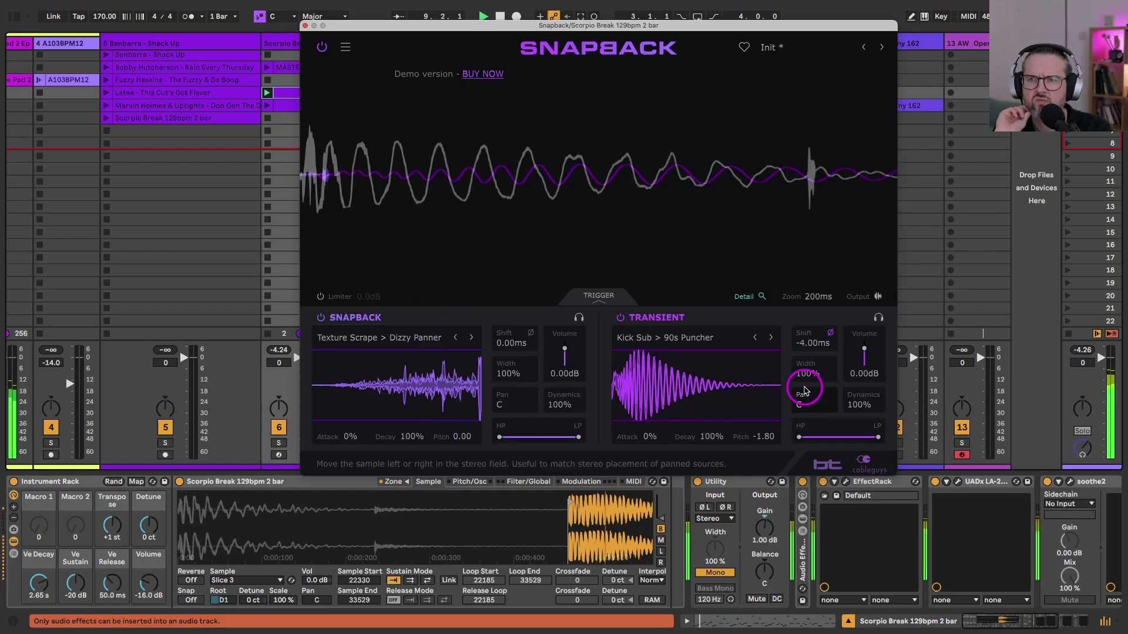
- Set the Transient layer to Kick Sub Beefy Bisto at pitch +4.92 and step the Snapback sample through Say What to Fan Mail
click(470, 338)
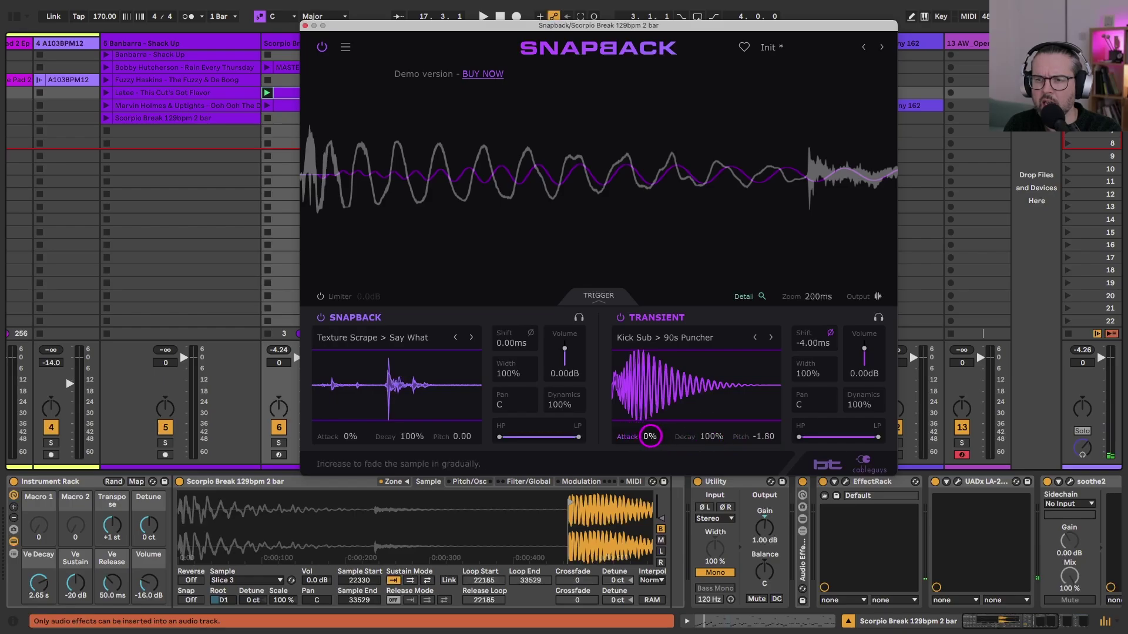
click(770, 338)
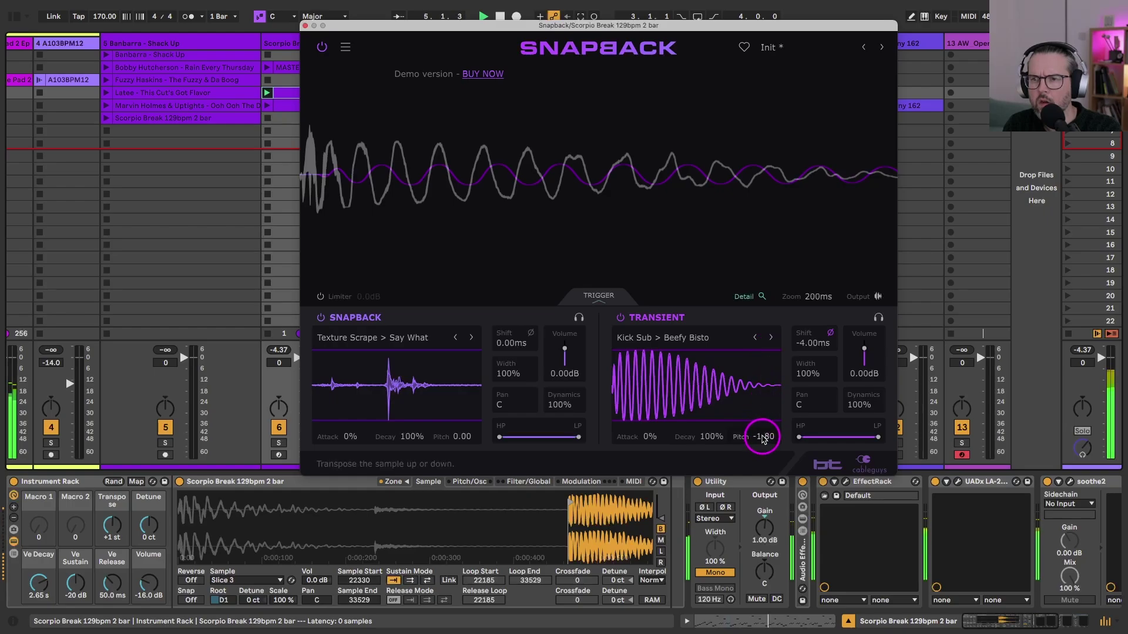
mouse_move(765, 433)
mouse_down()
mouse_move(749, 402)
mouse_move(760, 428)
mouse_up()
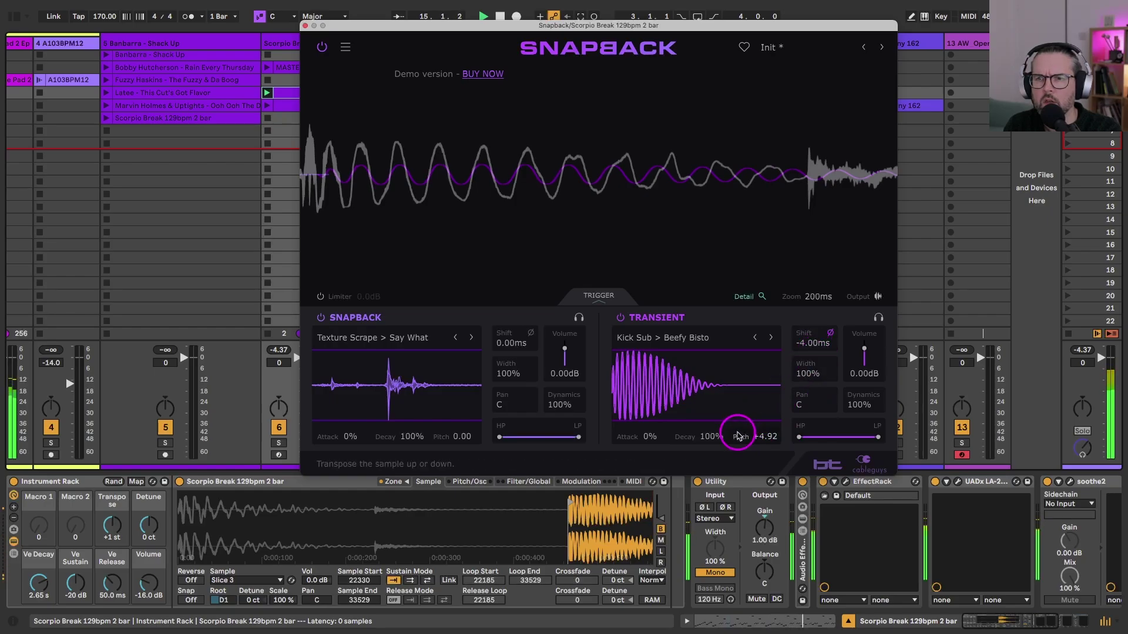
click(472, 338)
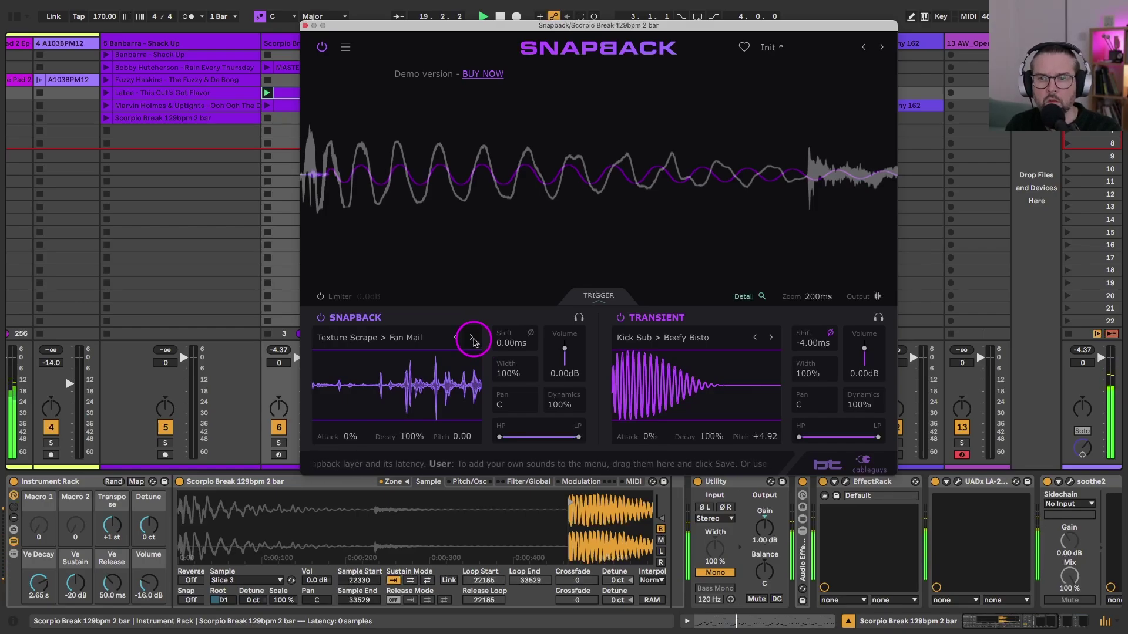
- While monitoring the trigger input during playback, set the input filter's upper cutoff to 177 Hz and the detection algorithm to Drums
click(602, 296)
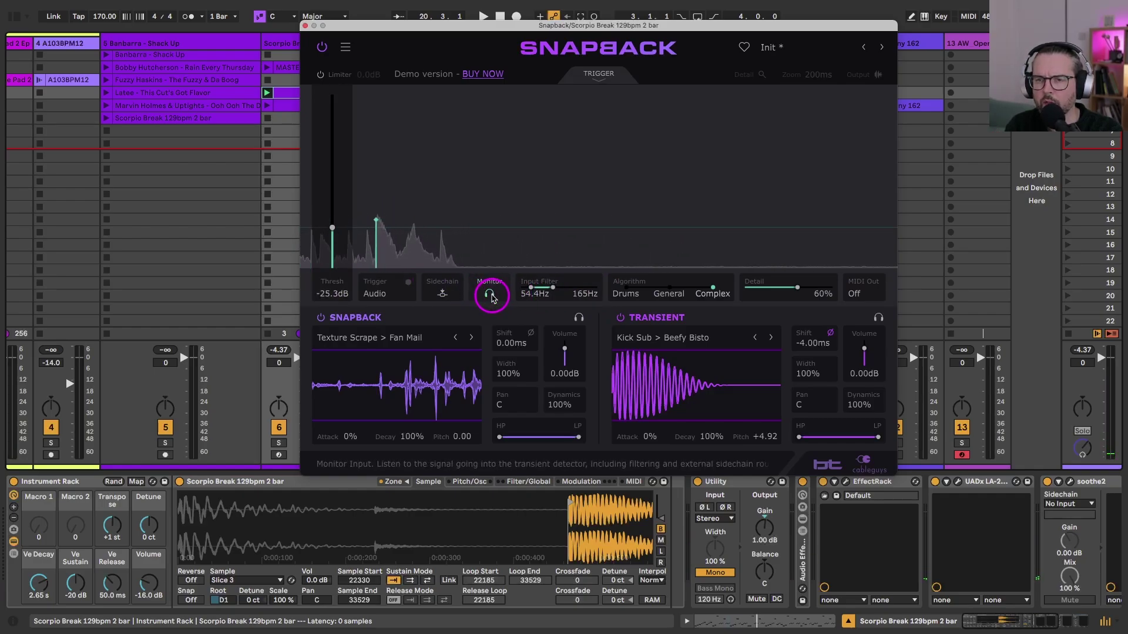
key(space)
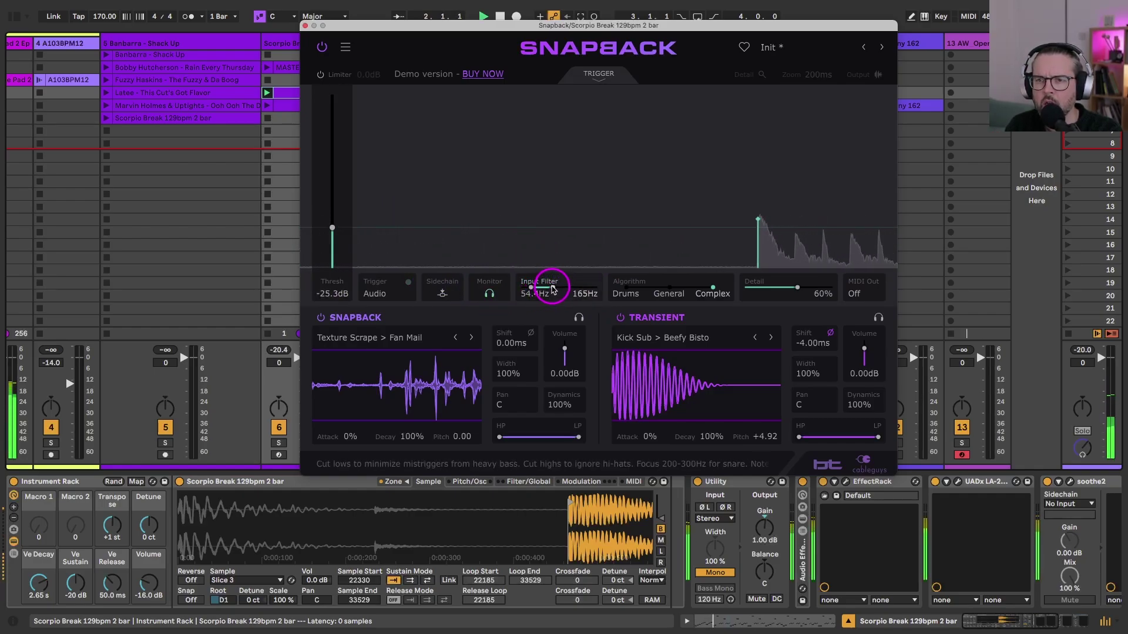
drag(551, 286, 615, 295)
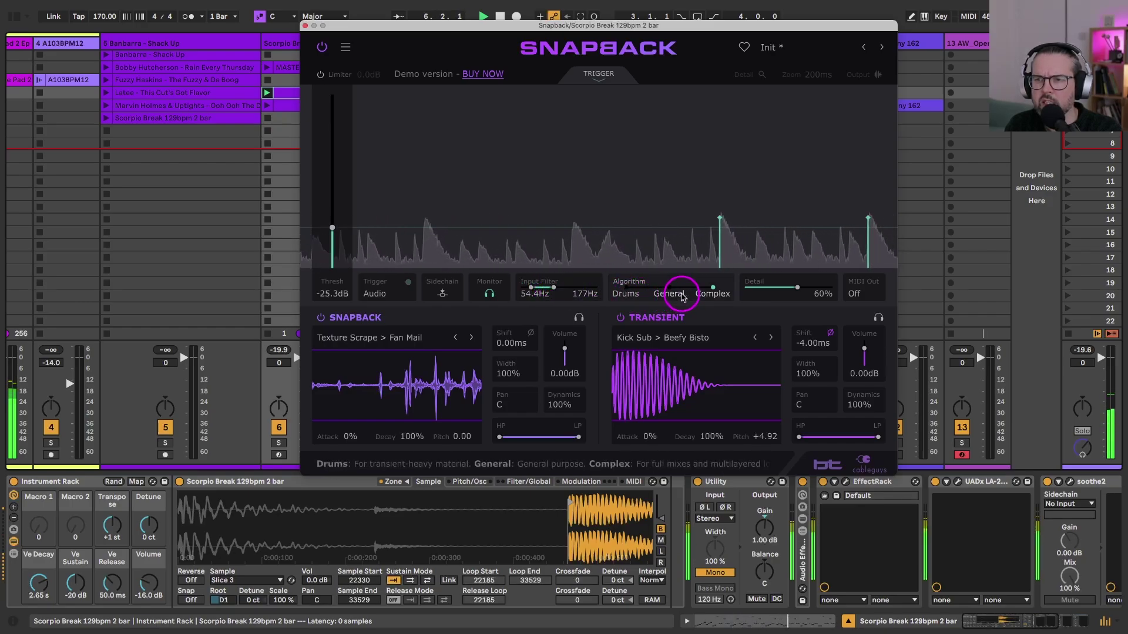
drag(713, 292, 694, 297)
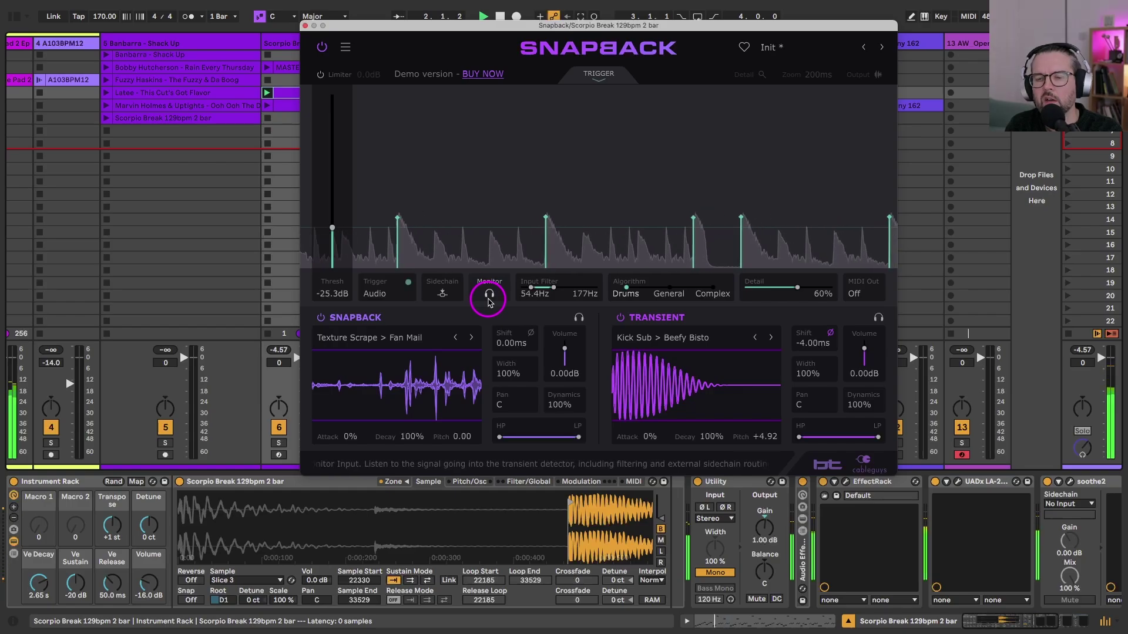
- Set the Snapback layer's sample to Short Texture Vinyl Thwip and close the plugin window
click(472, 339)
click(429, 339)
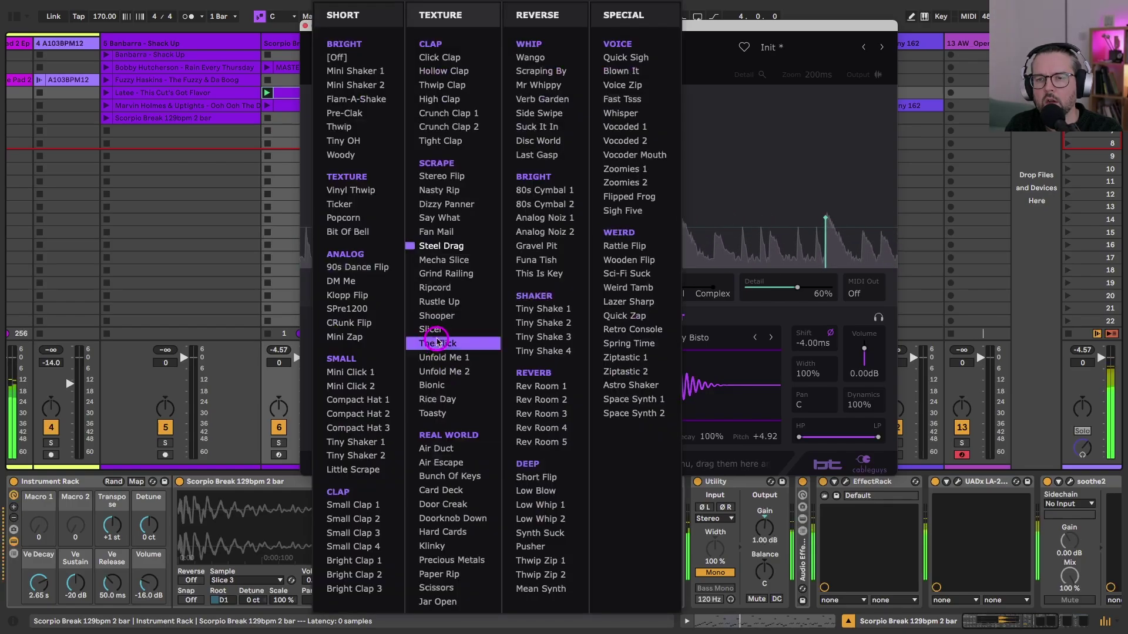
click(351, 189)
drag(359, 371, 297, 108)
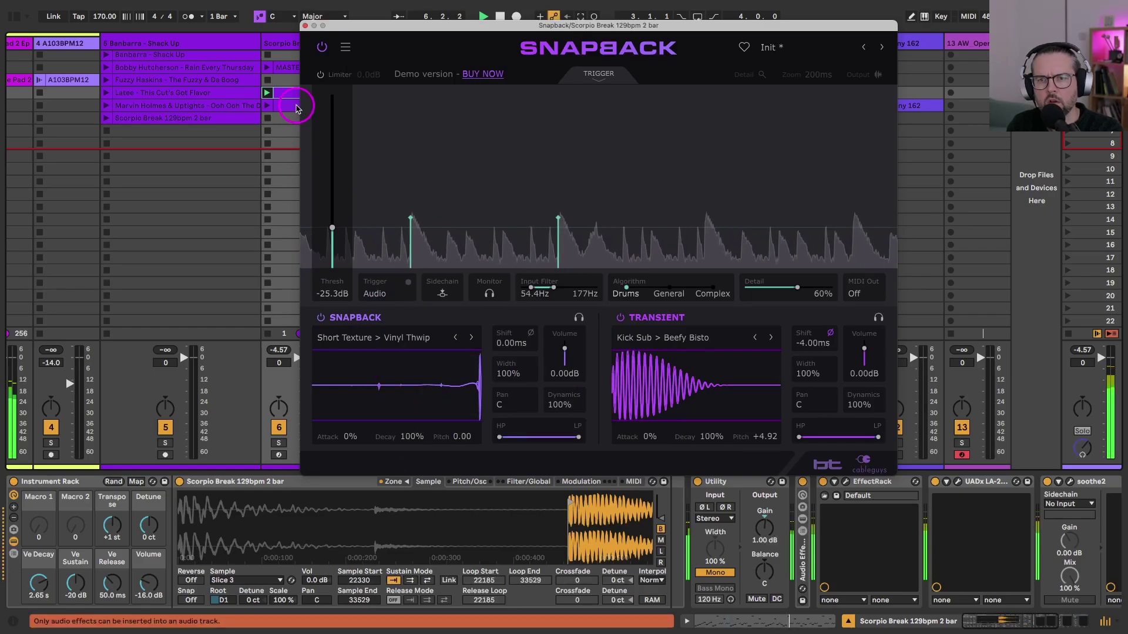
drag(294, 56, 305, 34)
click(305, 26)
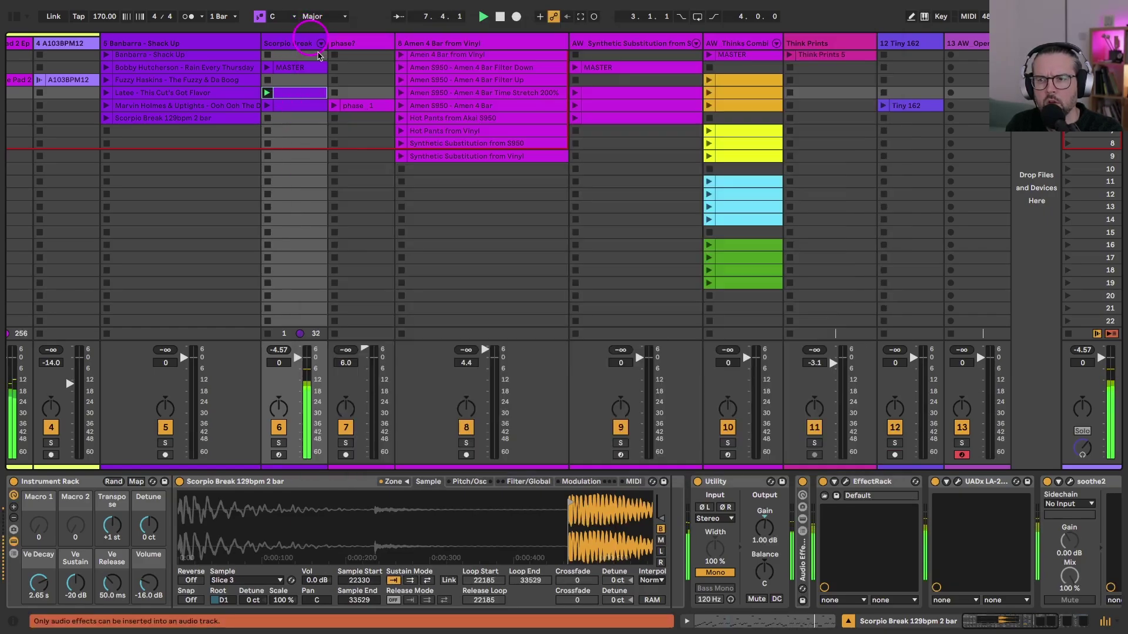
- Add a Devil-Loc below SIE-Q in the EffectRack on the Scorpio Break track
key(super+alt+p)
click(737, 357)
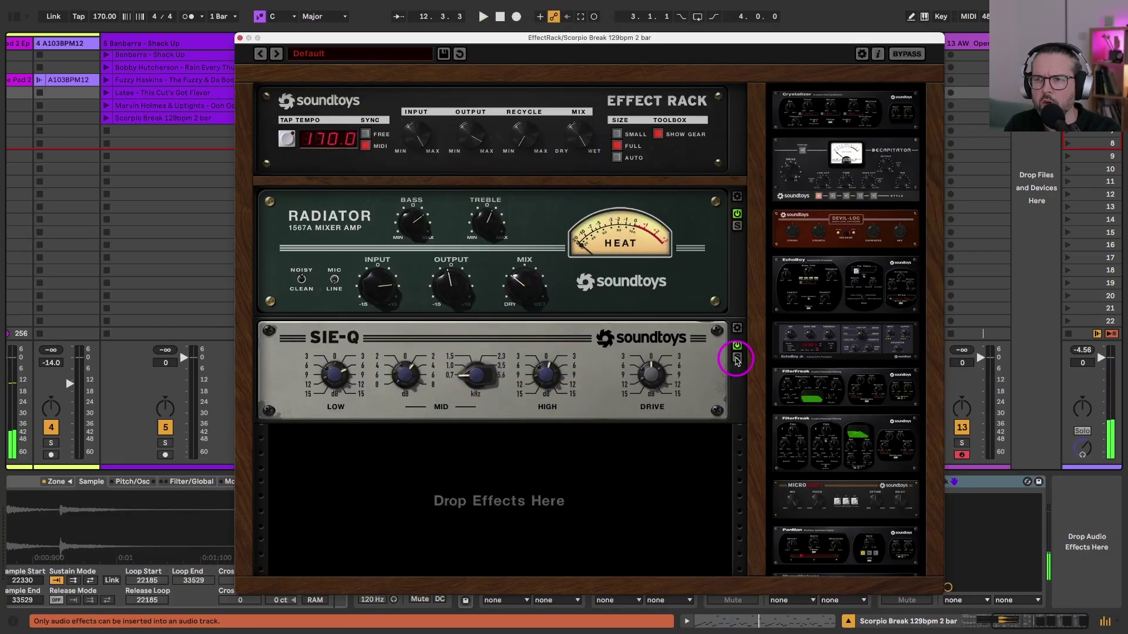
drag(821, 227, 387, 482)
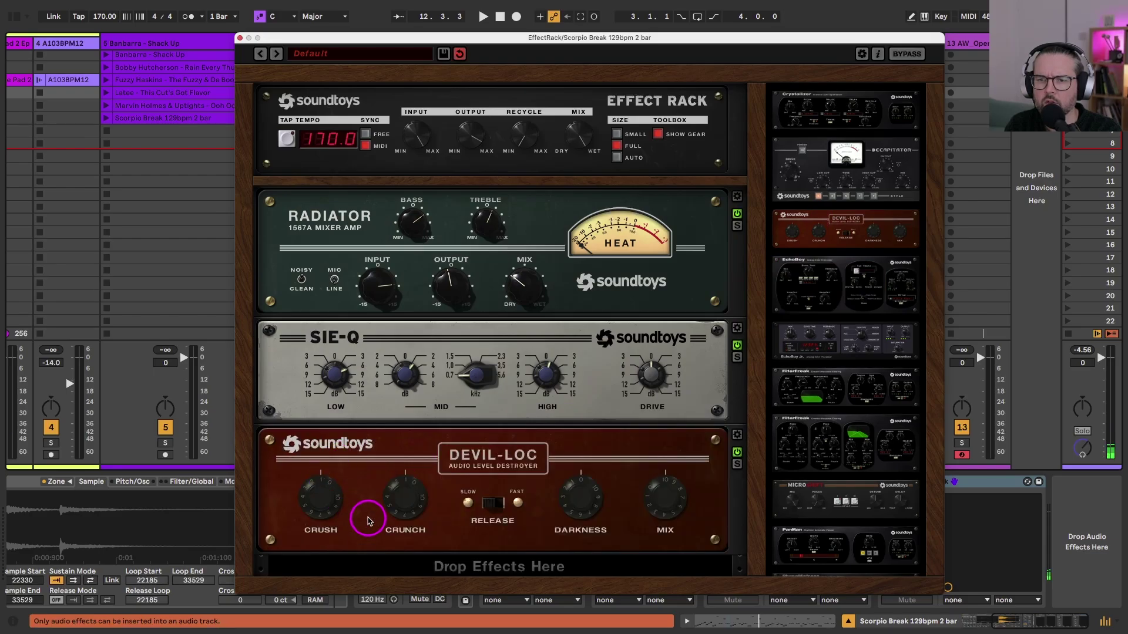
- Return to the Snapback window, reposition it, and check the trigger source options, keeping Audio
key(space)
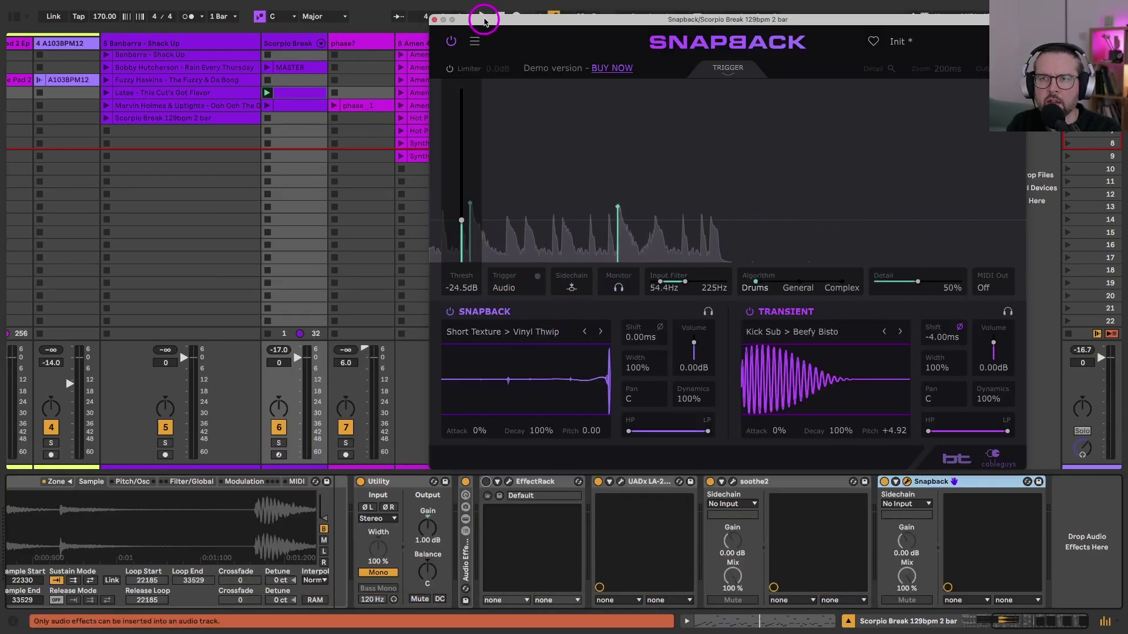
drag(475, 14, 394, 14)
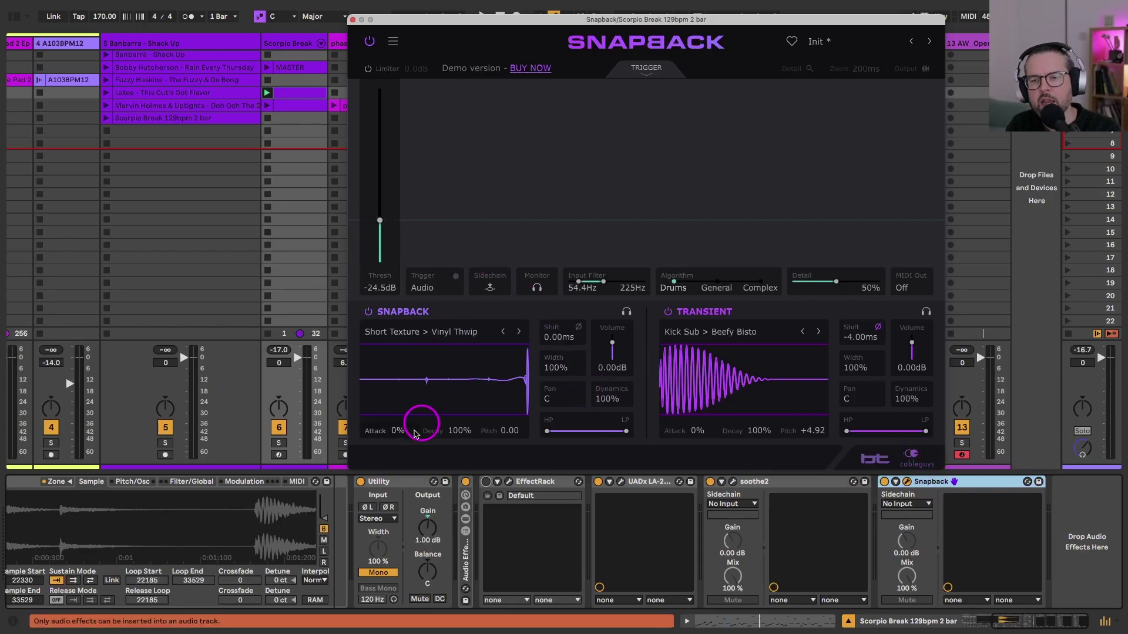
scroll(410, 548, left, 8)
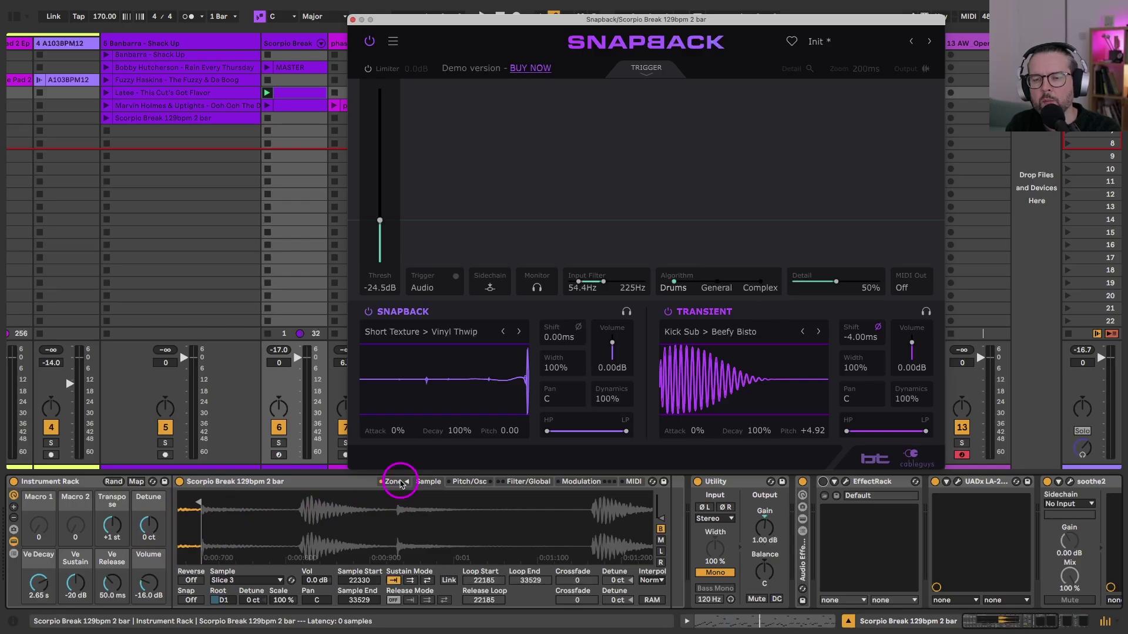
click(423, 287)
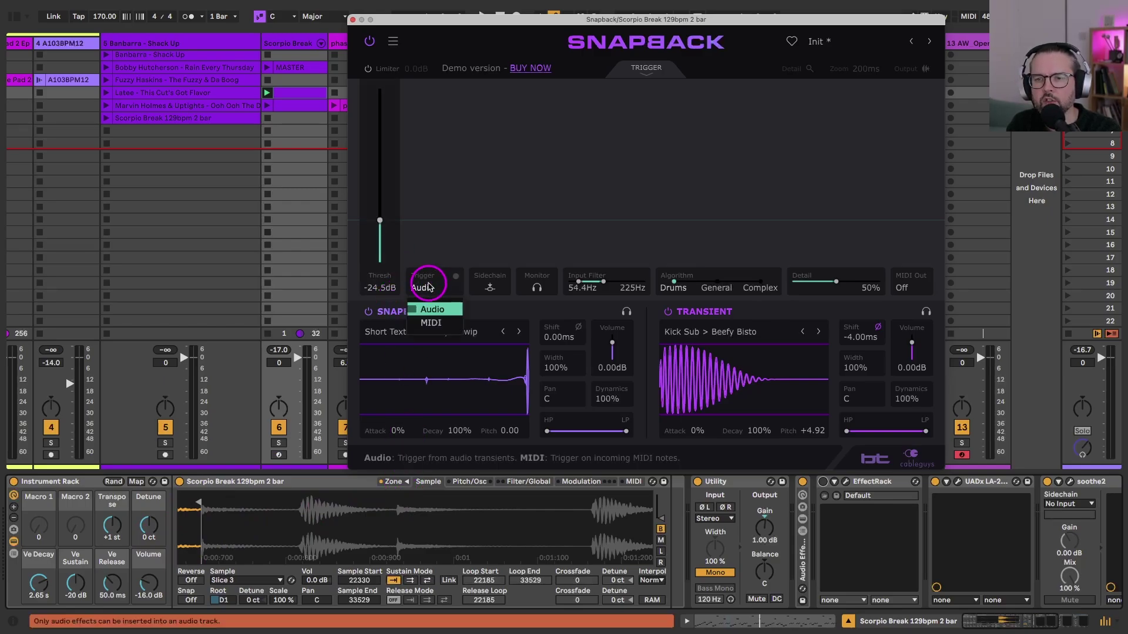
click(426, 315)
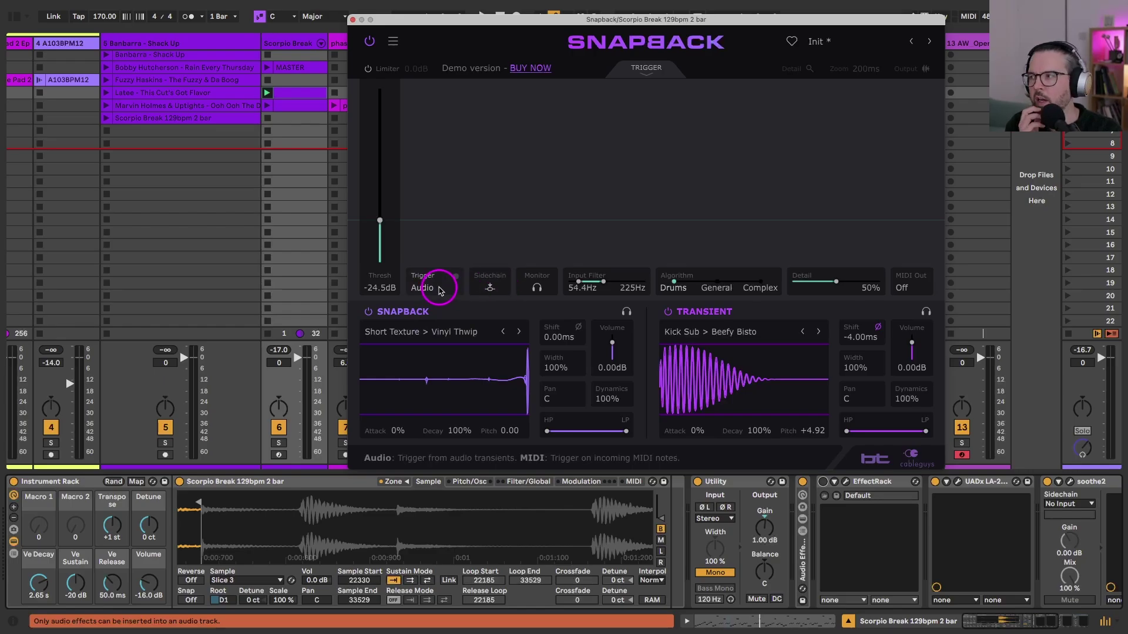
- During playback, audition the Kick Sub samples Mini Sub, 80s Boomer and Art Of Bass on the Transient layer
key(space)
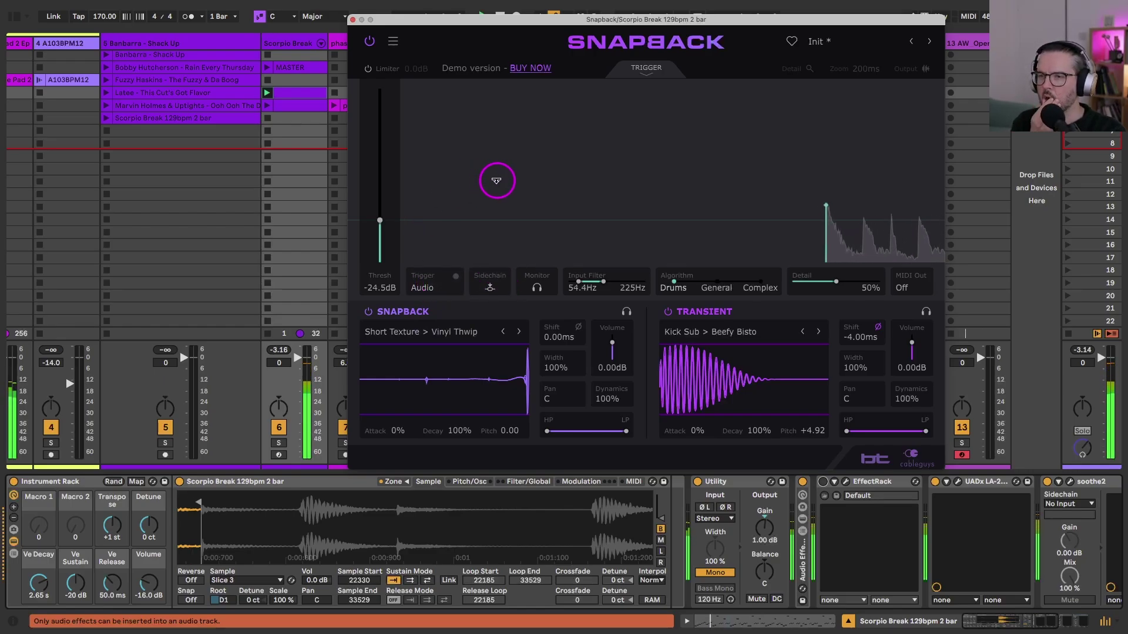
click(818, 332)
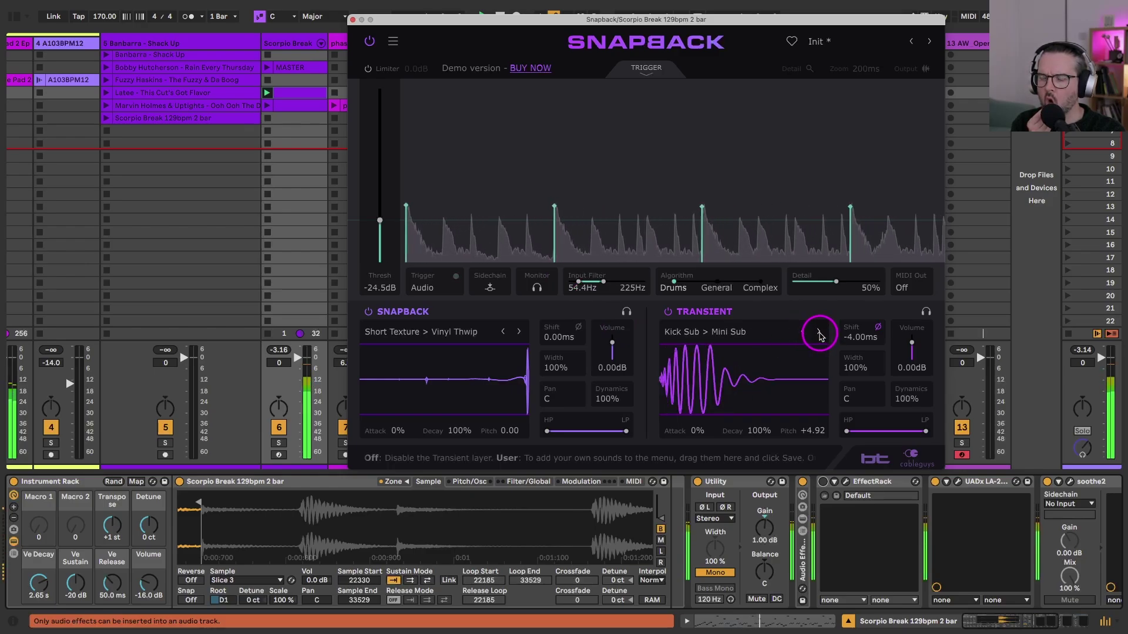
click(819, 334)
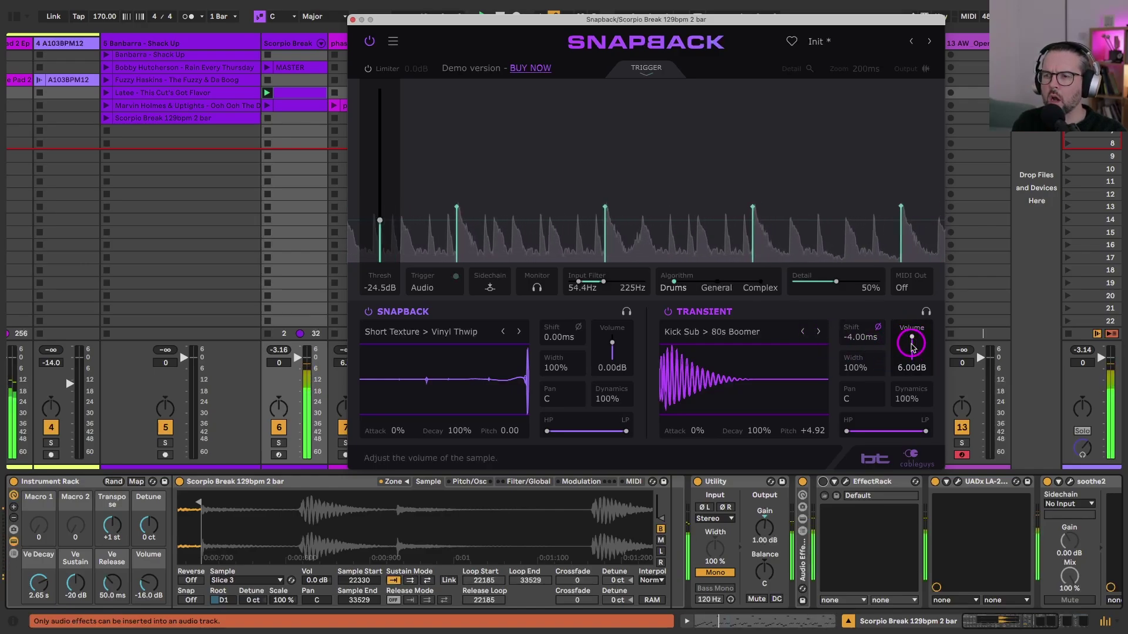
click(819, 333)
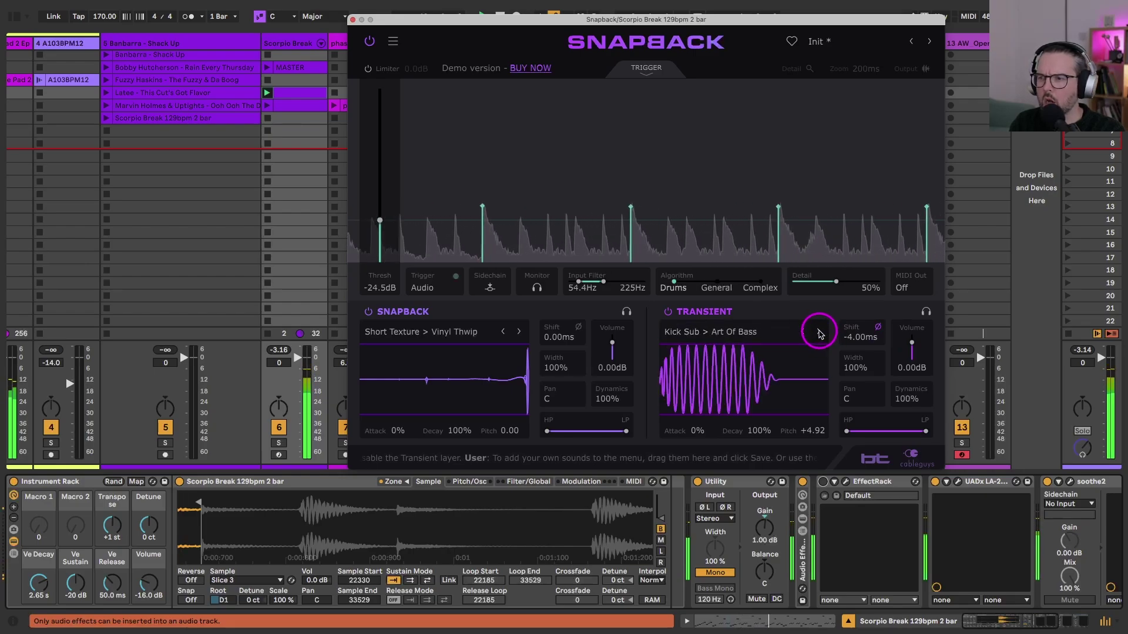
click(820, 334)
- Step the Transient sample from Kick Room 40 Grit through Real Space to Big Small and compare the sound with Snapback bypassed
click(720, 331)
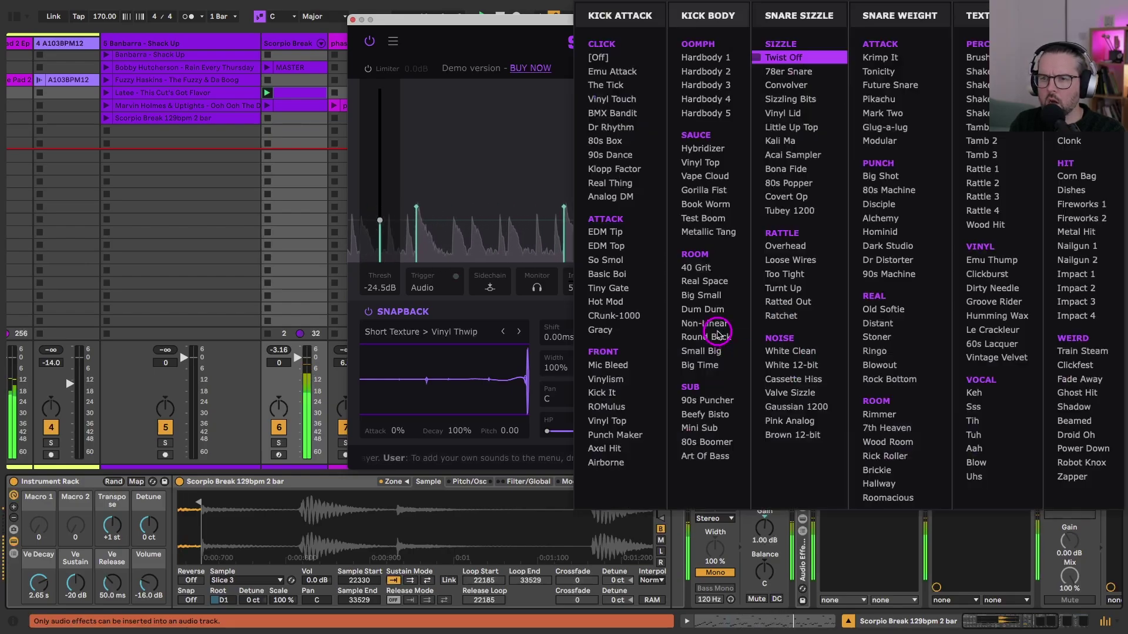
click(707, 266)
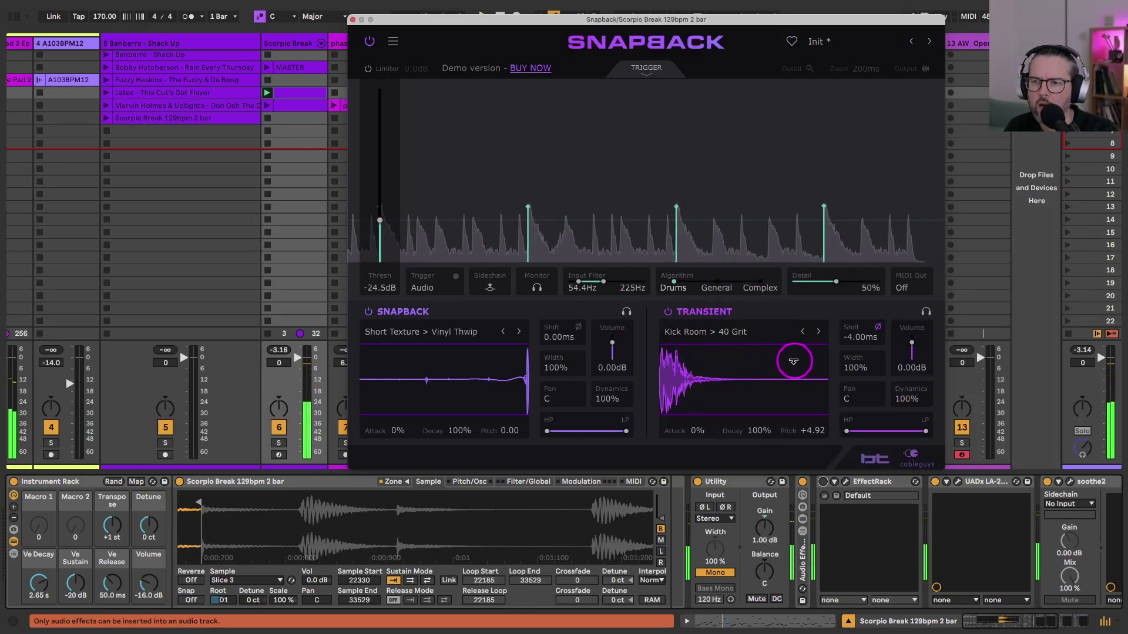
click(818, 331)
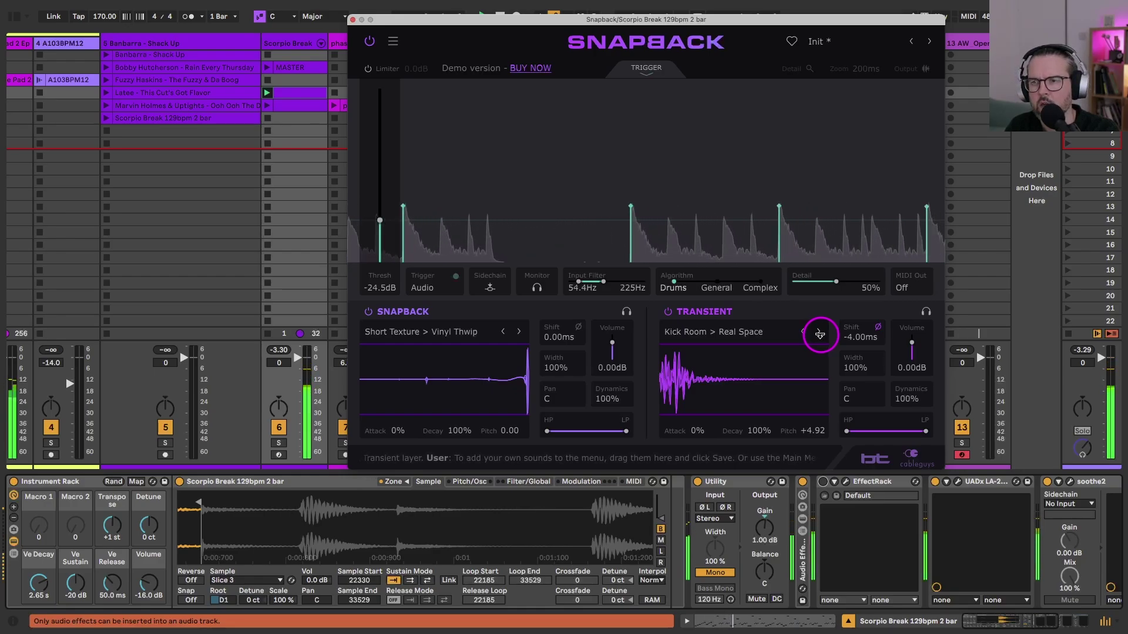
click(819, 332)
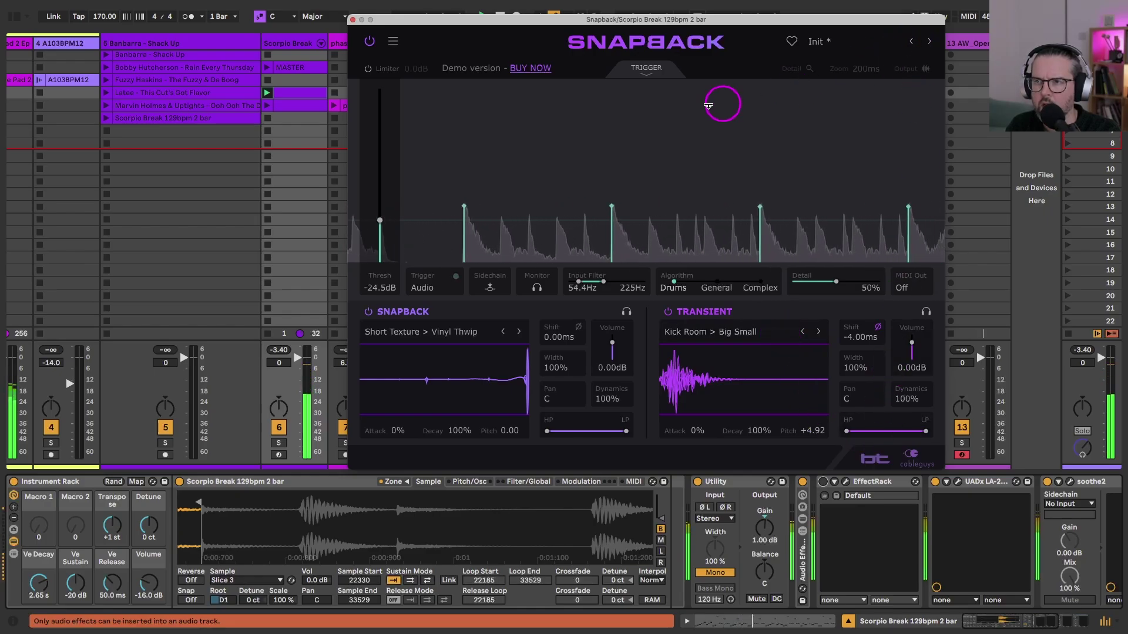
click(369, 42)
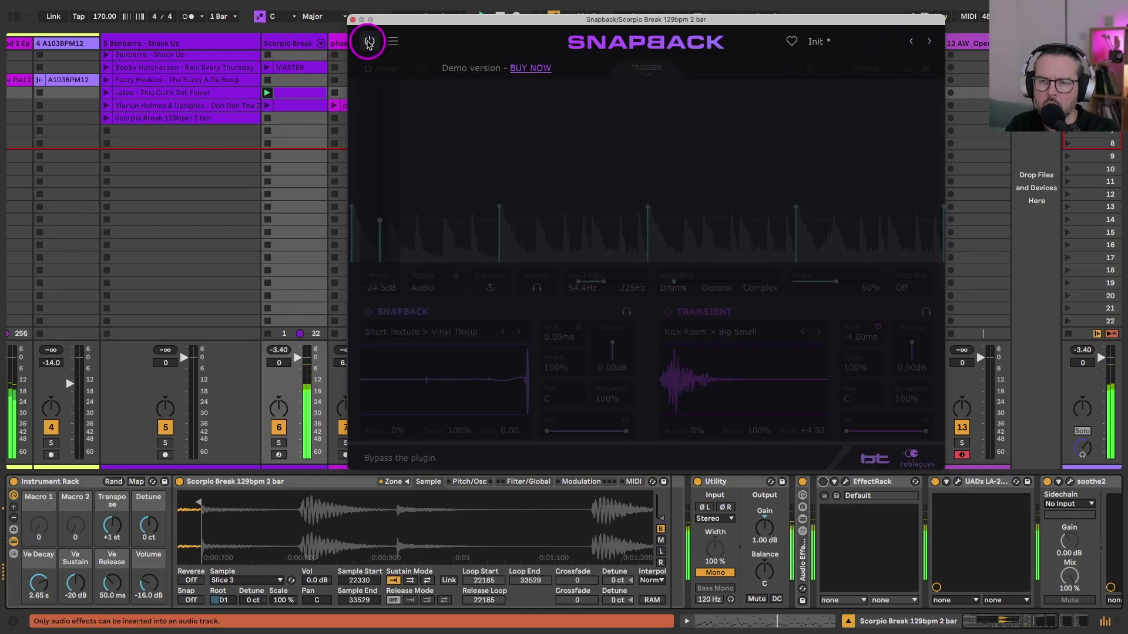
click(369, 42)
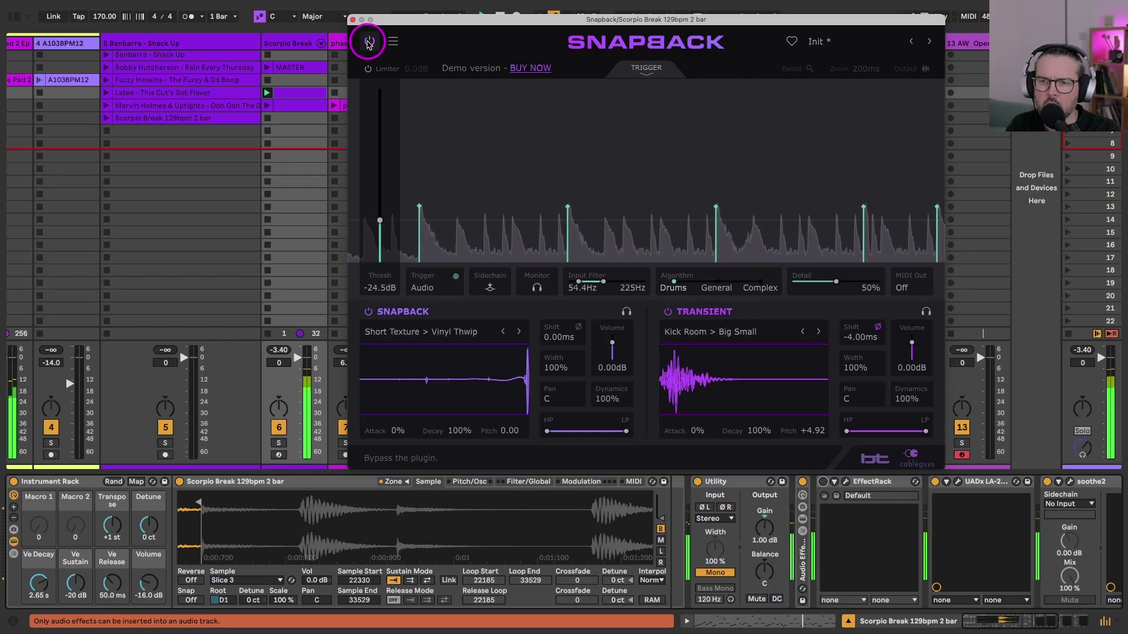
- Step the Snapback layer's sample through Popcorn, Bit Of Bell and 90s Dance Flip to Short Analog Klopp Flip
click(519, 332)
click(518, 332)
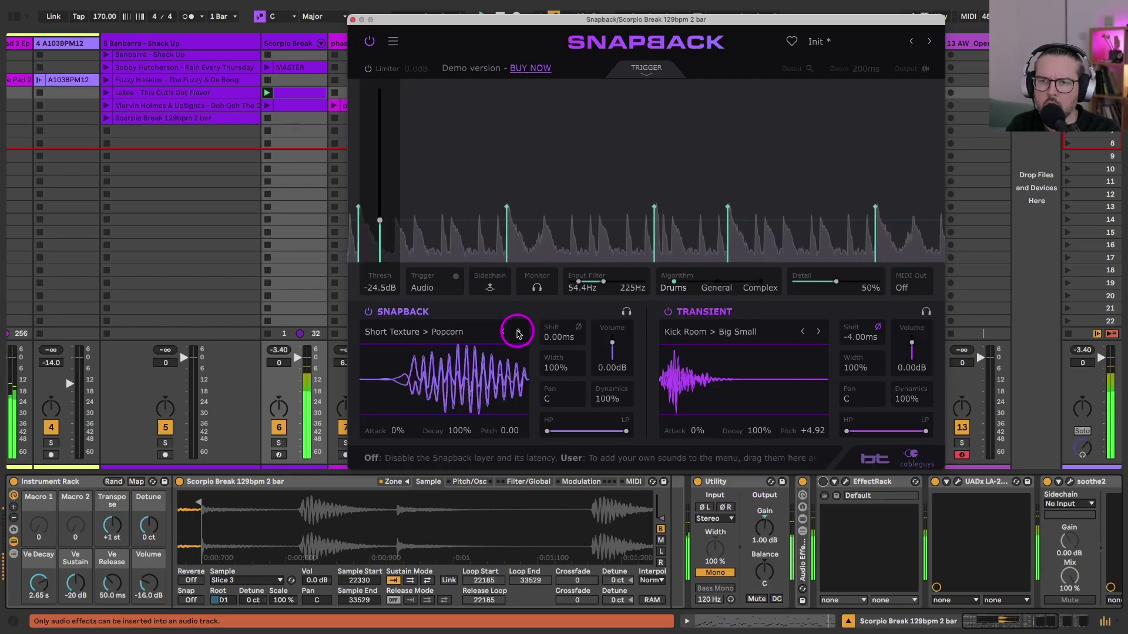
click(519, 332)
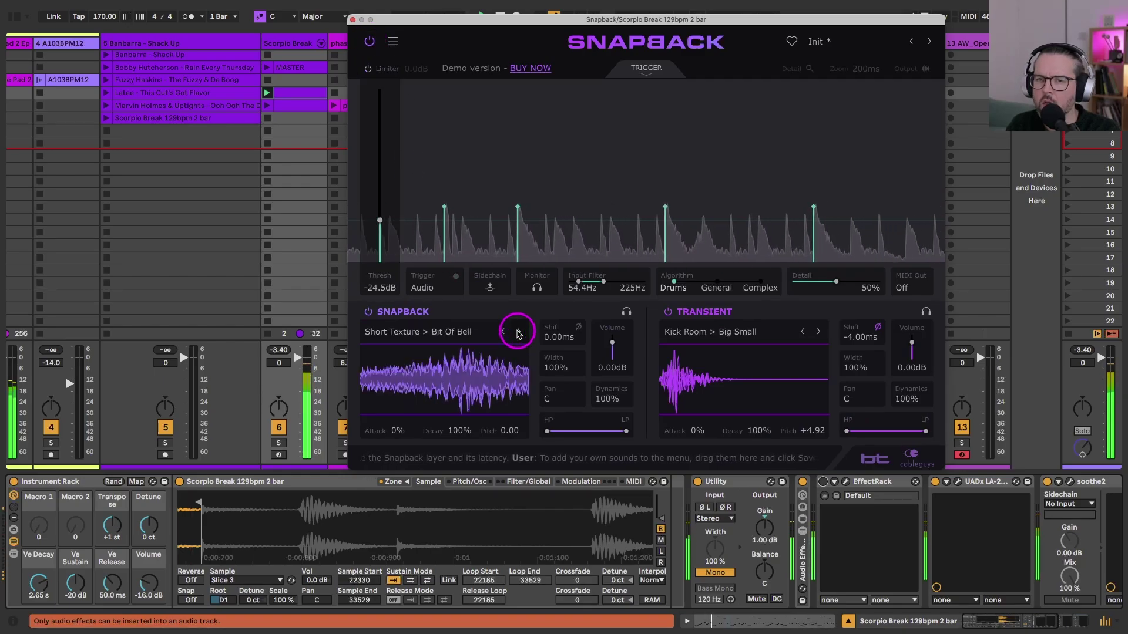
click(519, 332)
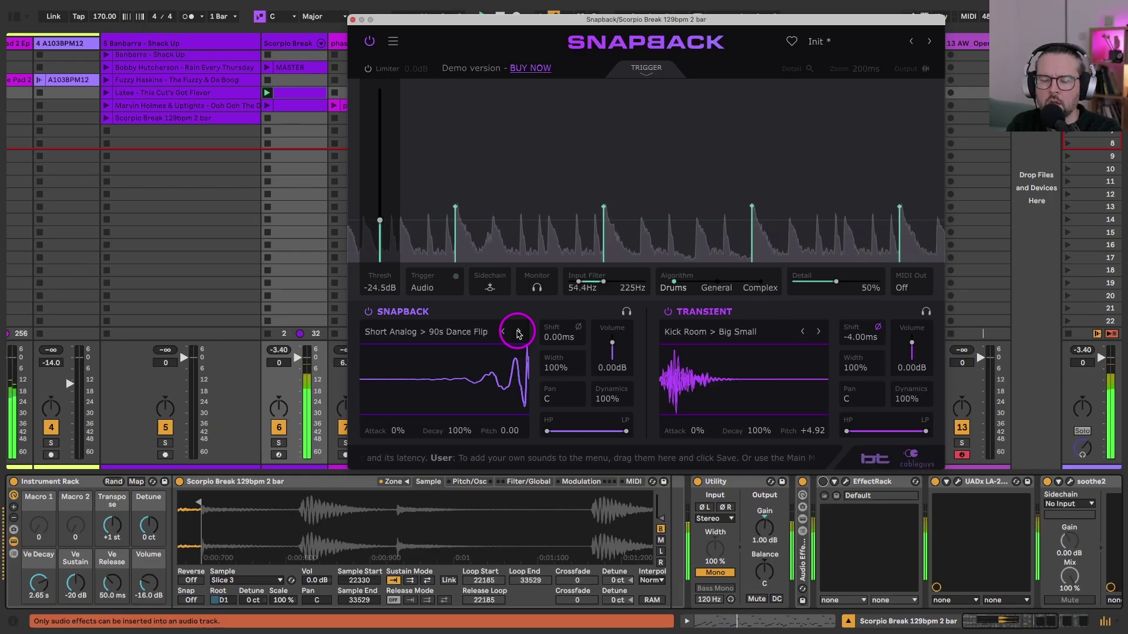
click(519, 332)
click(518, 332)
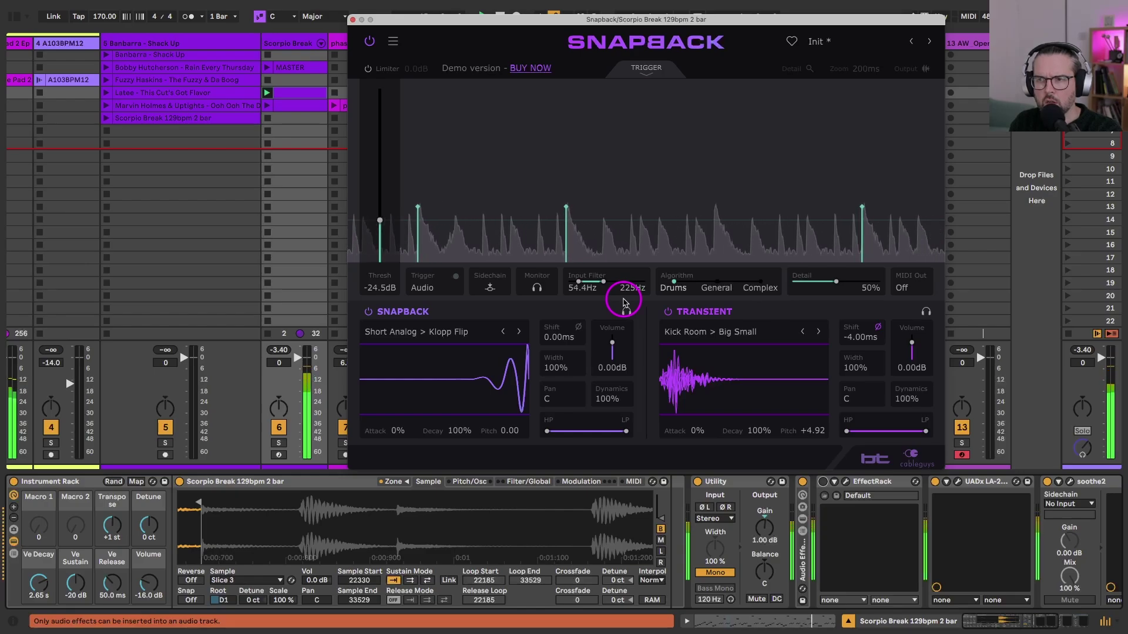
- Set the Transient layer's sample to Kick Sauce Vinyl Top, checking it in both the waveform and trigger views
click(646, 68)
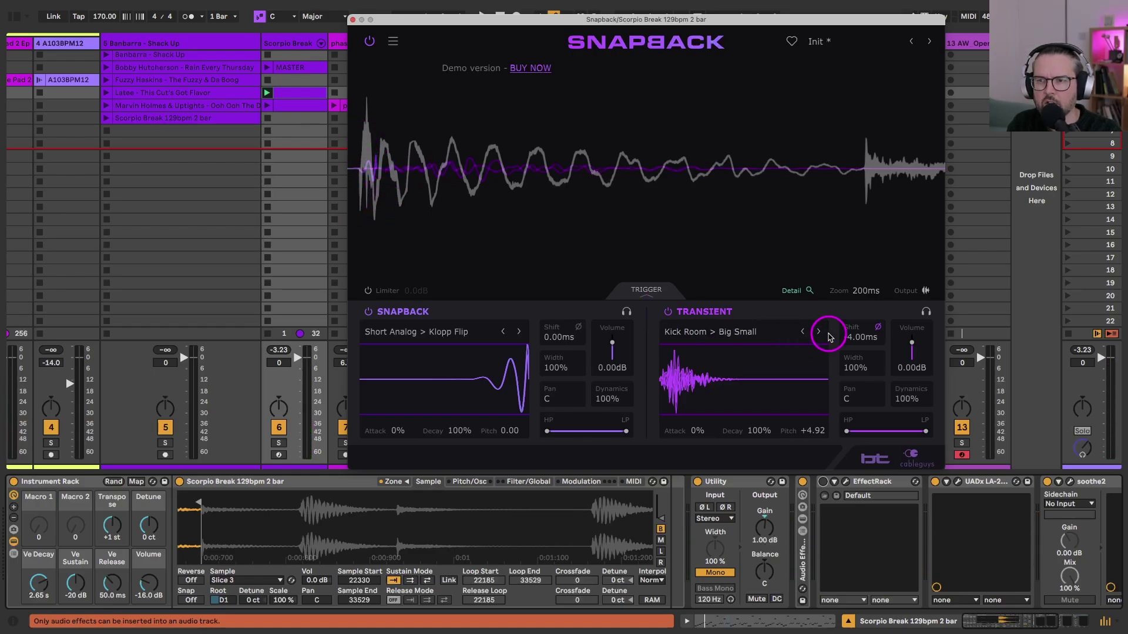
click(722, 330)
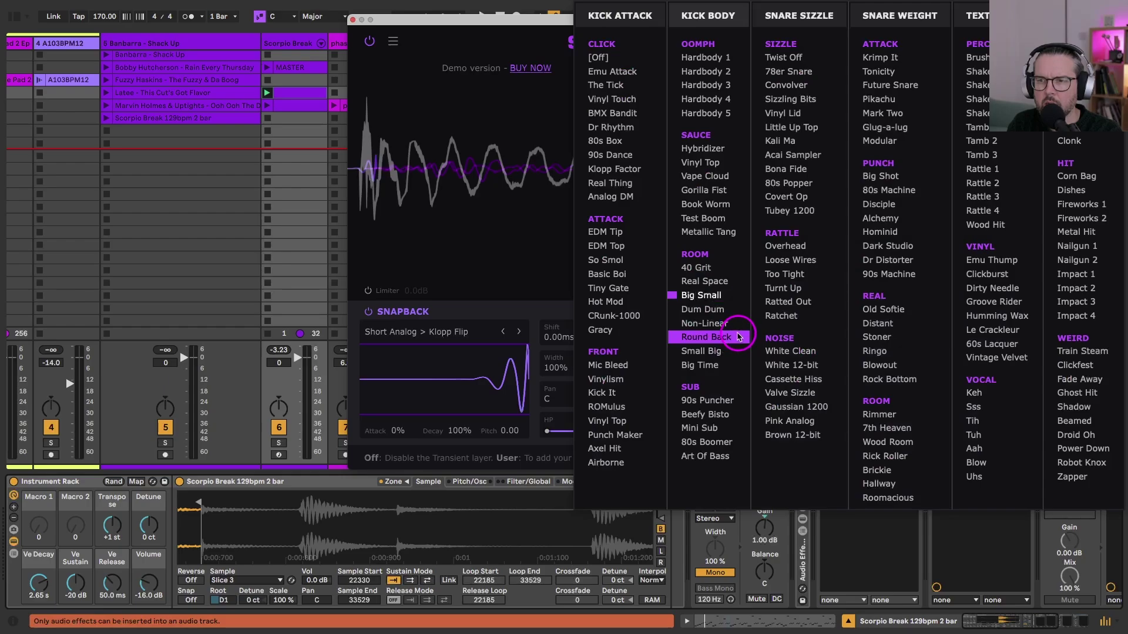
click(643, 329)
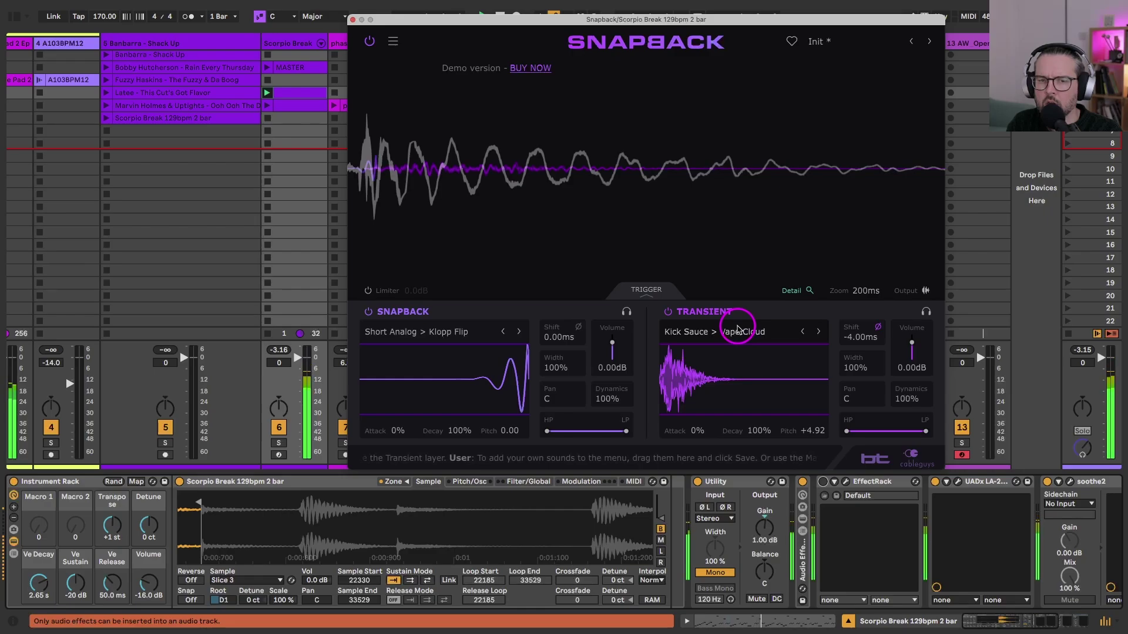
click(803, 332)
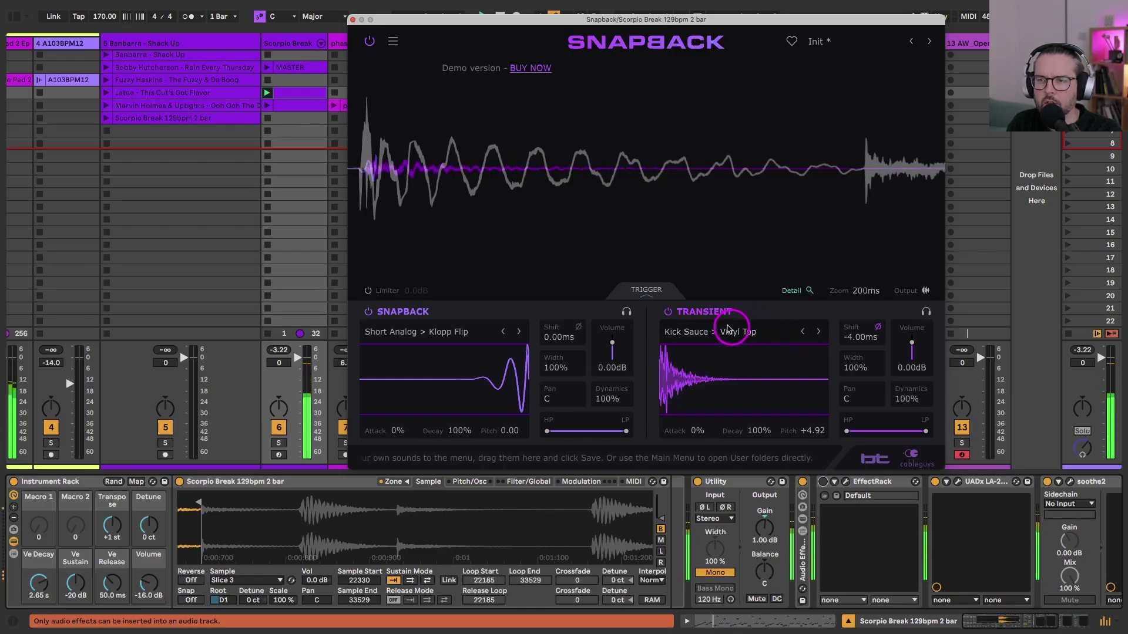
click(633, 288)
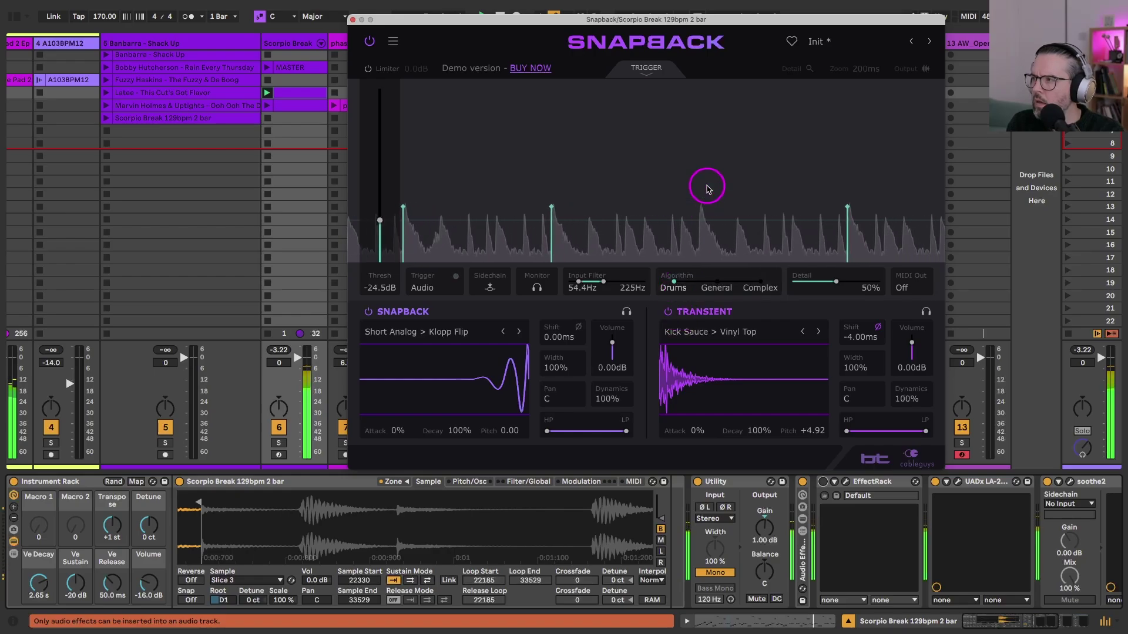
click(642, 294)
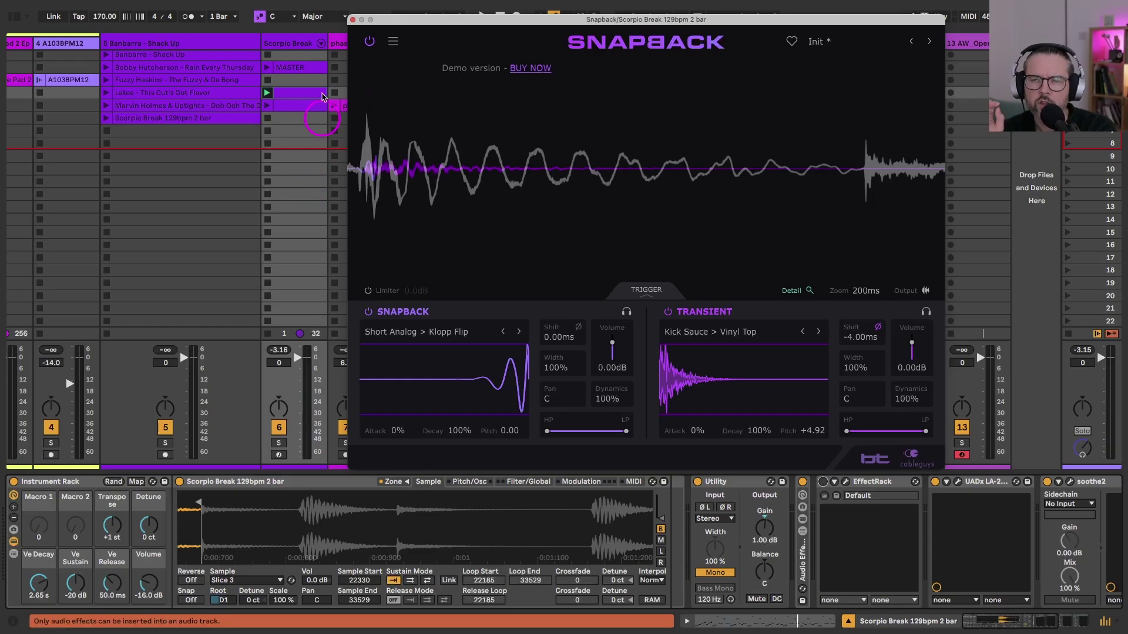
- Close the Snapback window and hide the devices inside the track's Instrument Rack
click(352, 20)
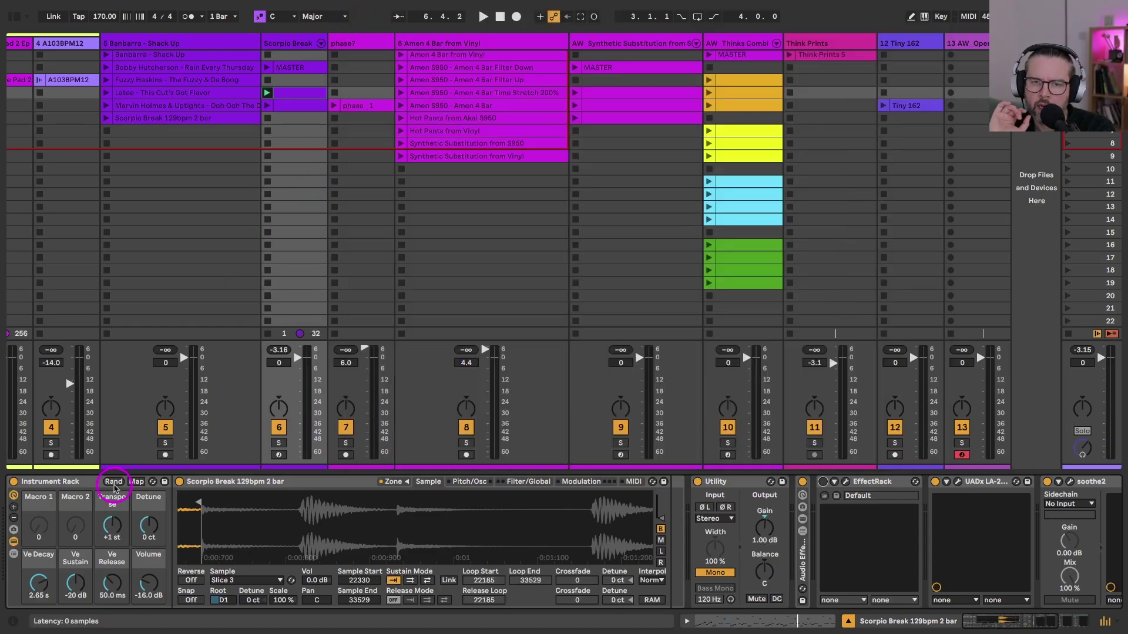
click(14, 543)
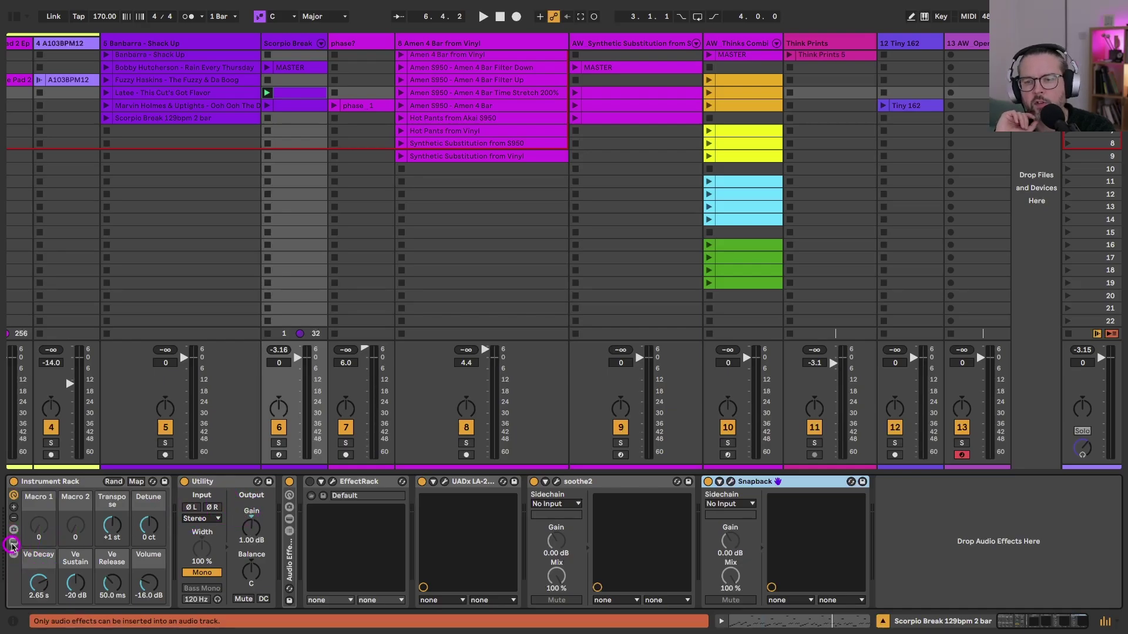
click(13, 543)
click(13, 544)
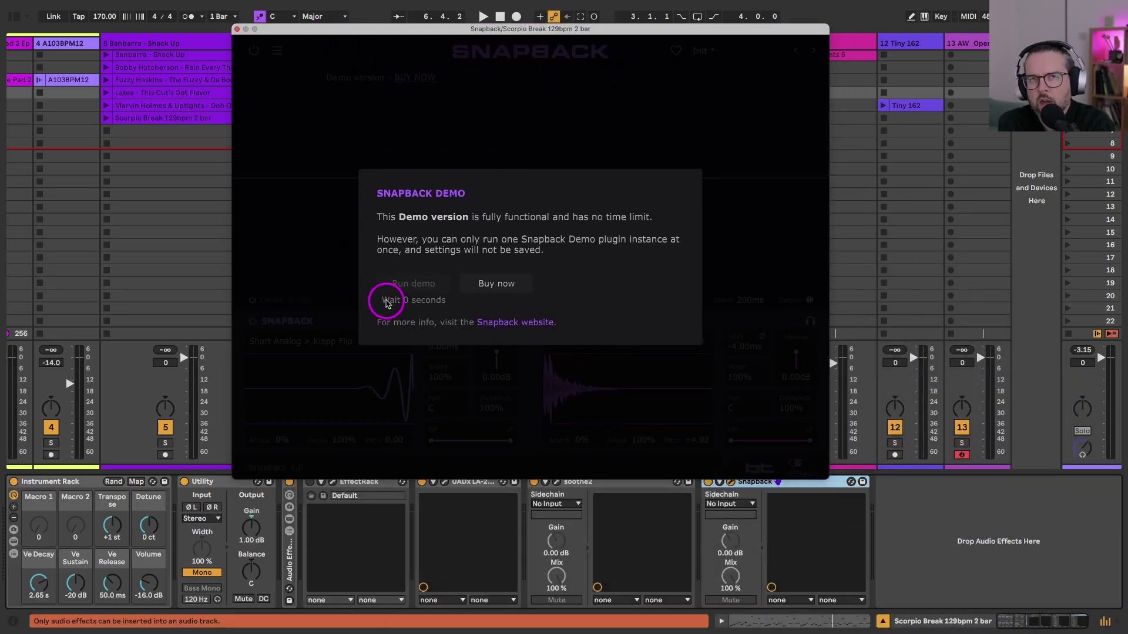
- Run the Snapback demo again and, during playback, step the Transient layer's sample back to Kick Oomph Hardbody 4
click(410, 286)
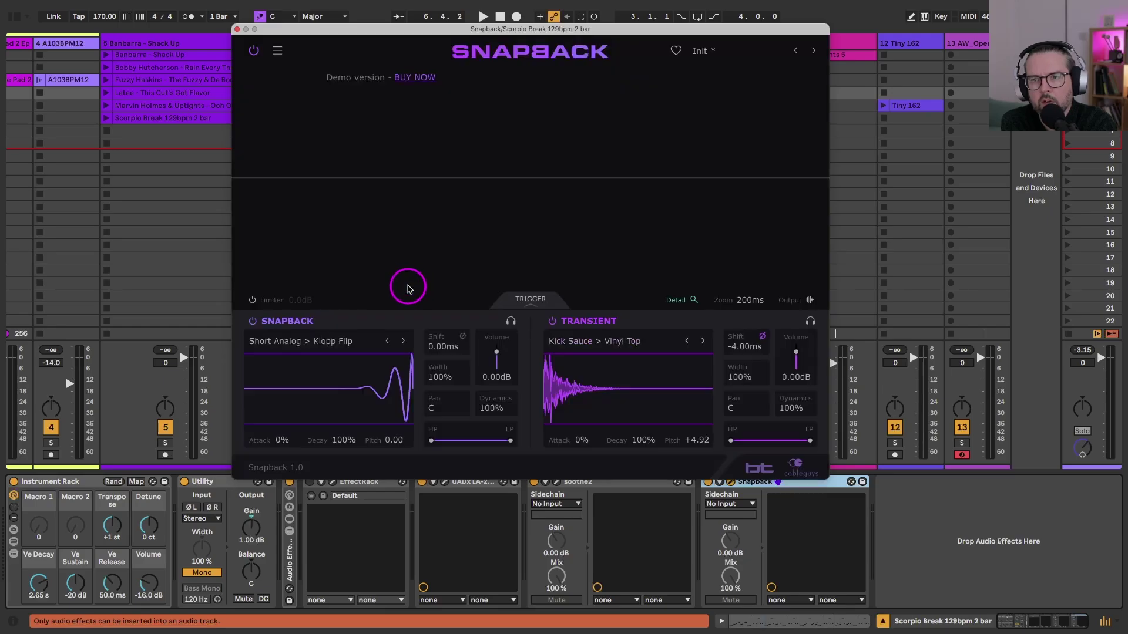
key(space)
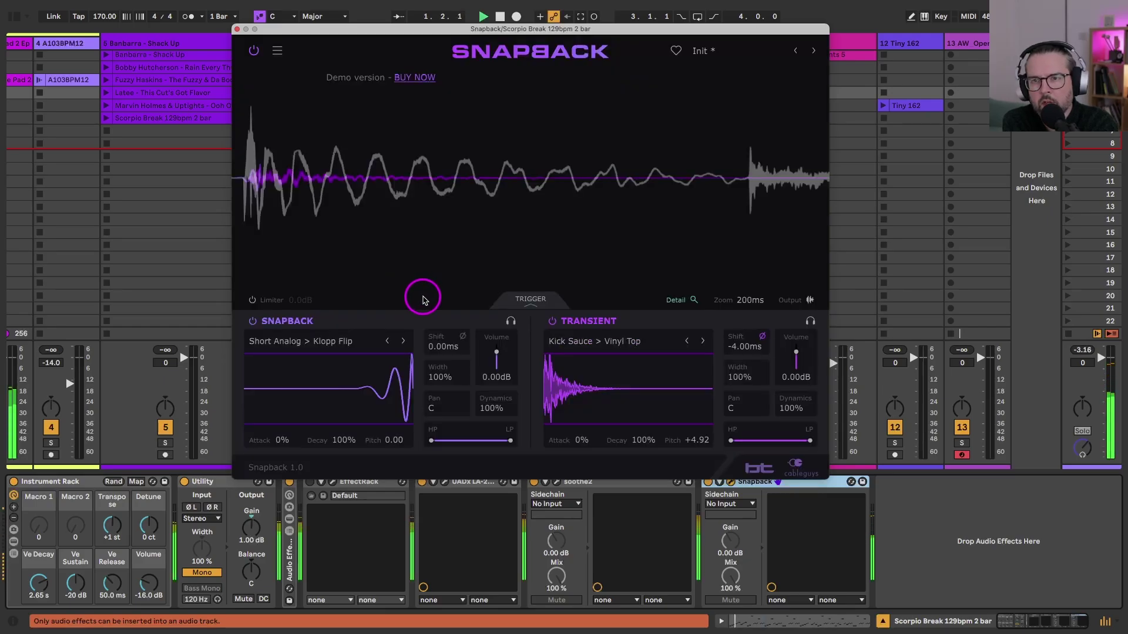
click(687, 341)
click(688, 341)
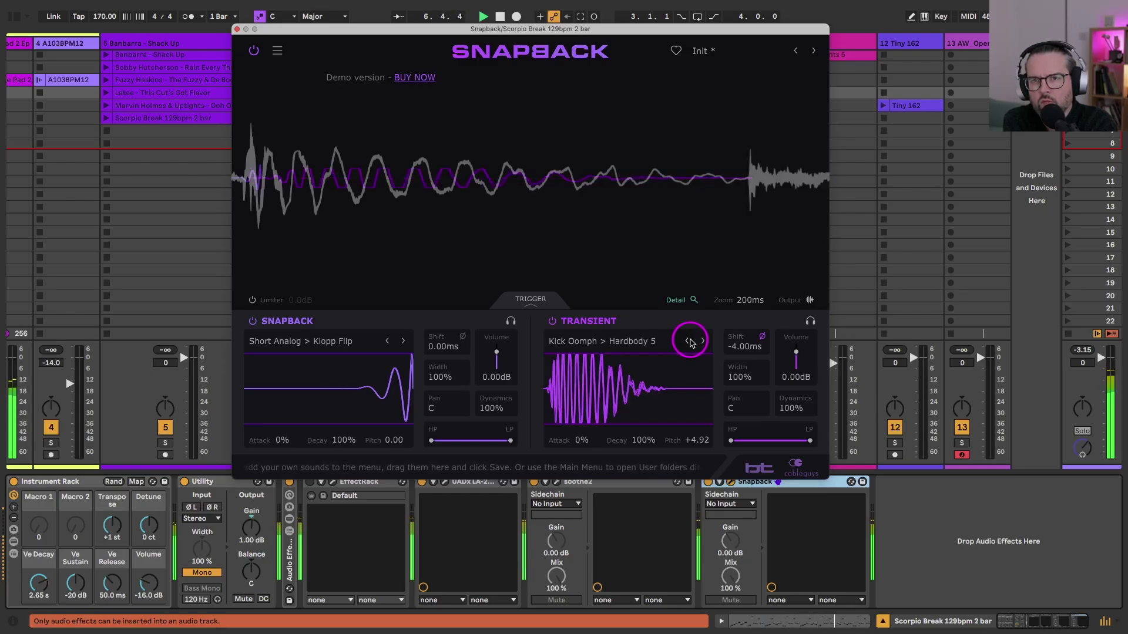
click(690, 341)
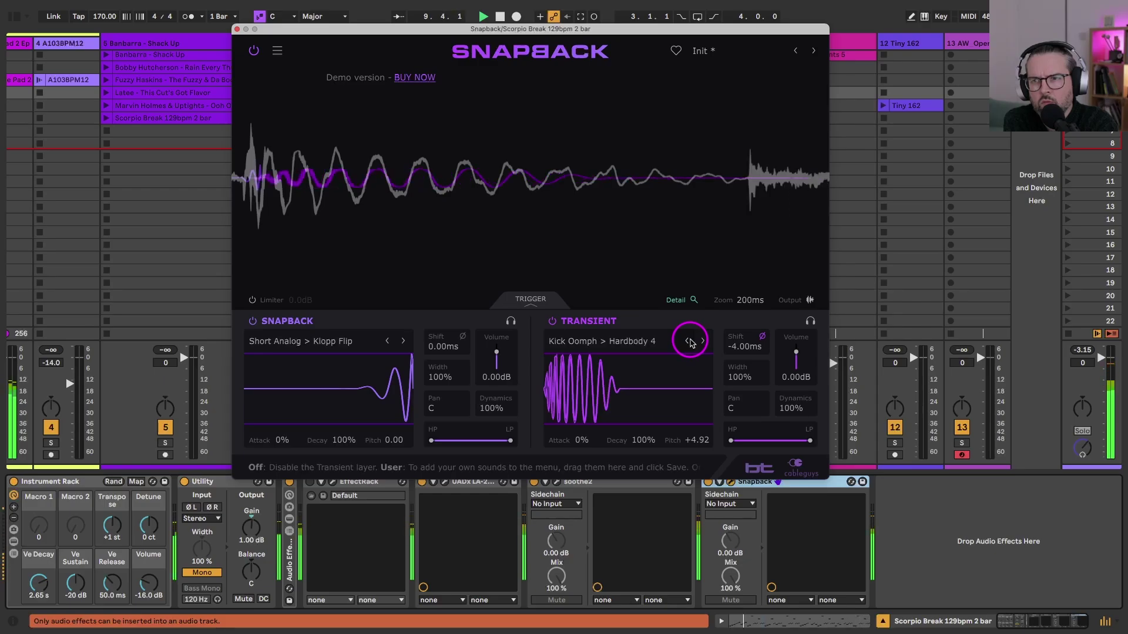
- Show the trigger view and set the Snapback layer's sample to Special Weird Lazer Sharp
click(532, 299)
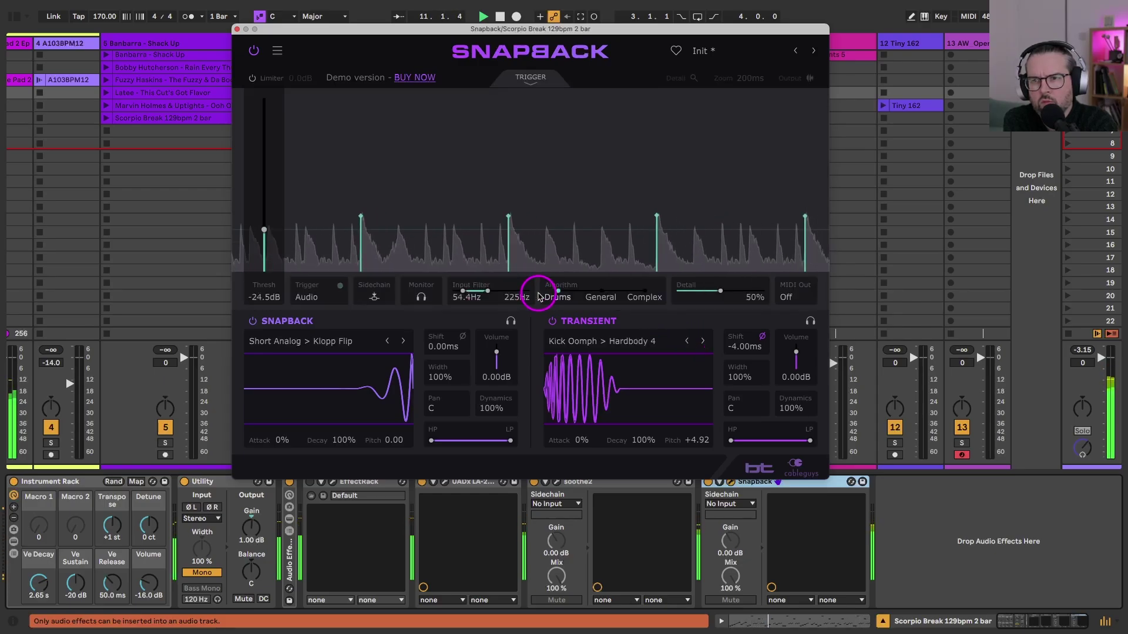
click(343, 340)
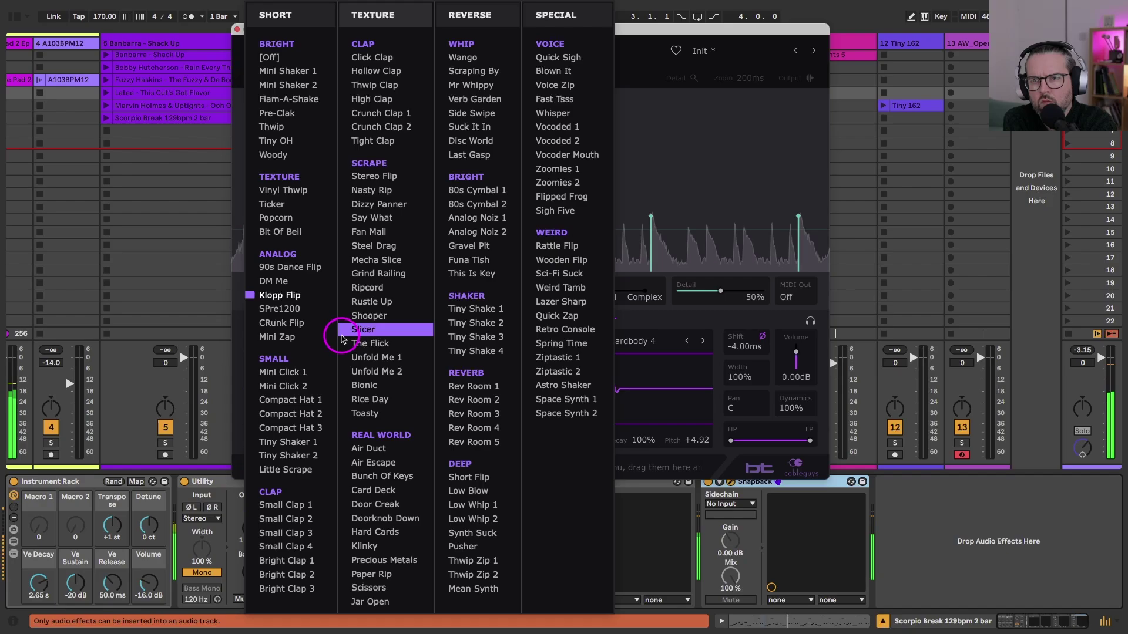
click(547, 304)
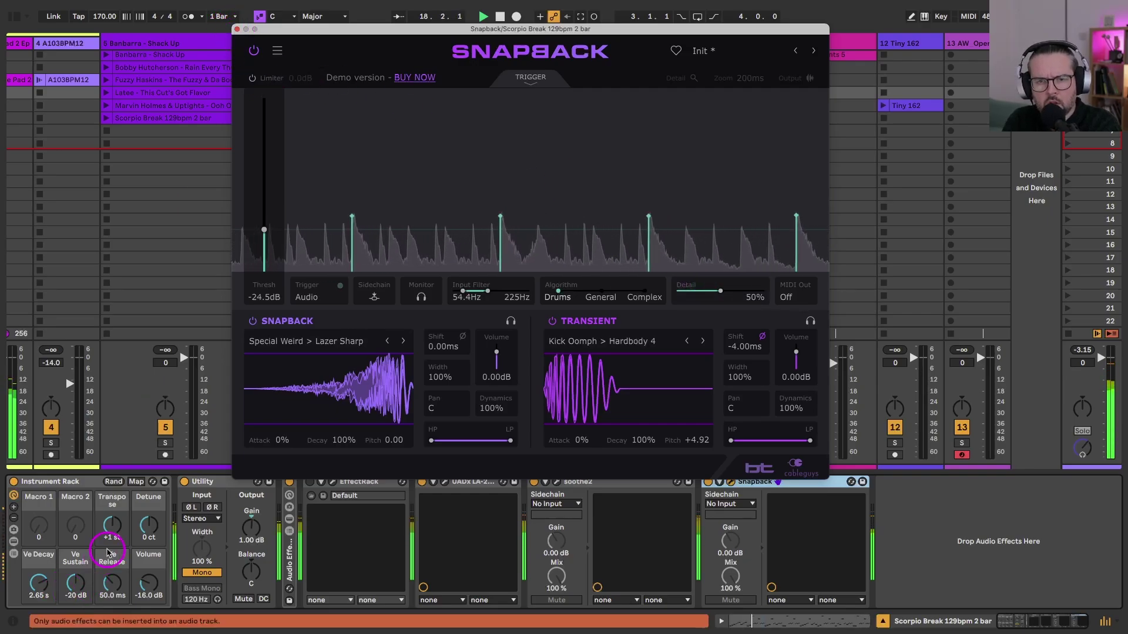
- Step the Snapback layer's sample through Quick Zap and Retro Console, ending by choosing Short Small Mini Click 1
click(111, 525)
key(Delete)
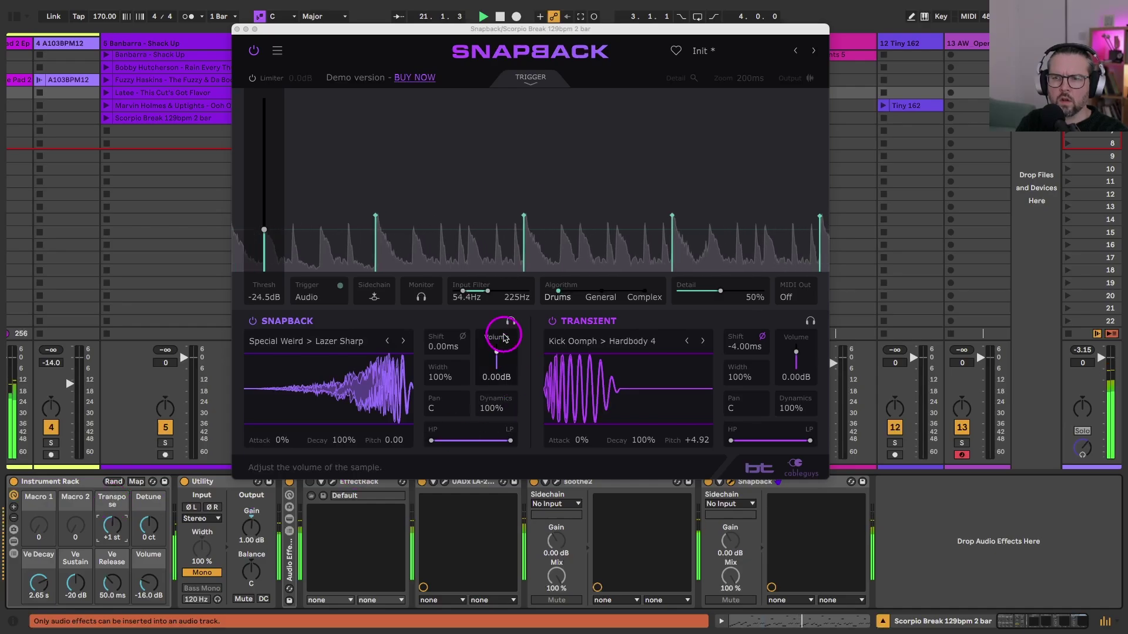
click(403, 341)
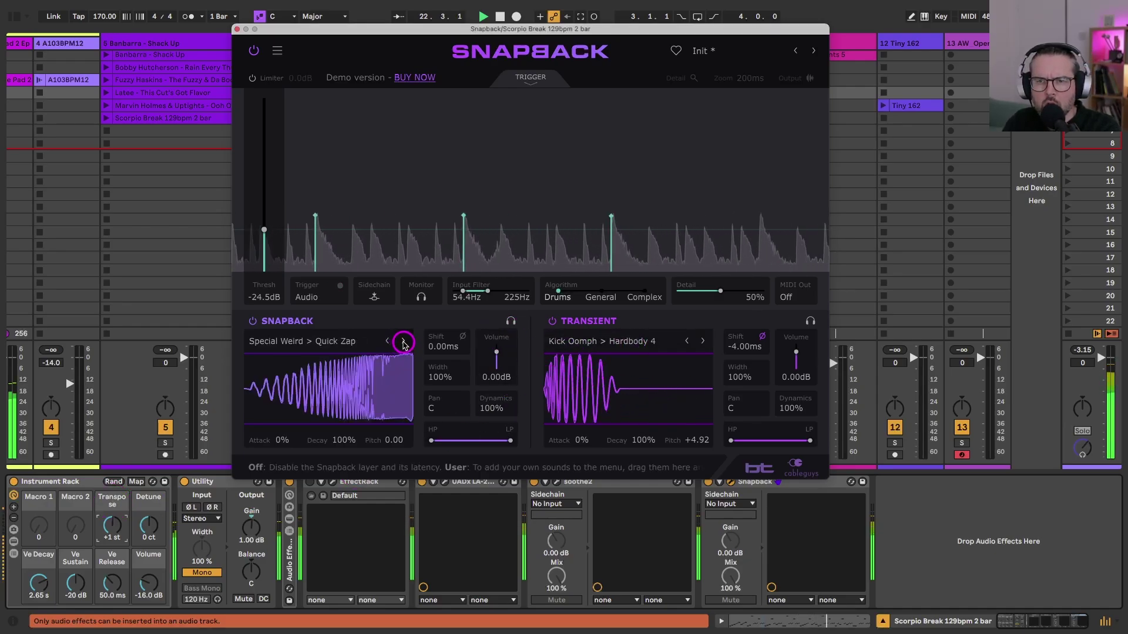
click(403, 342)
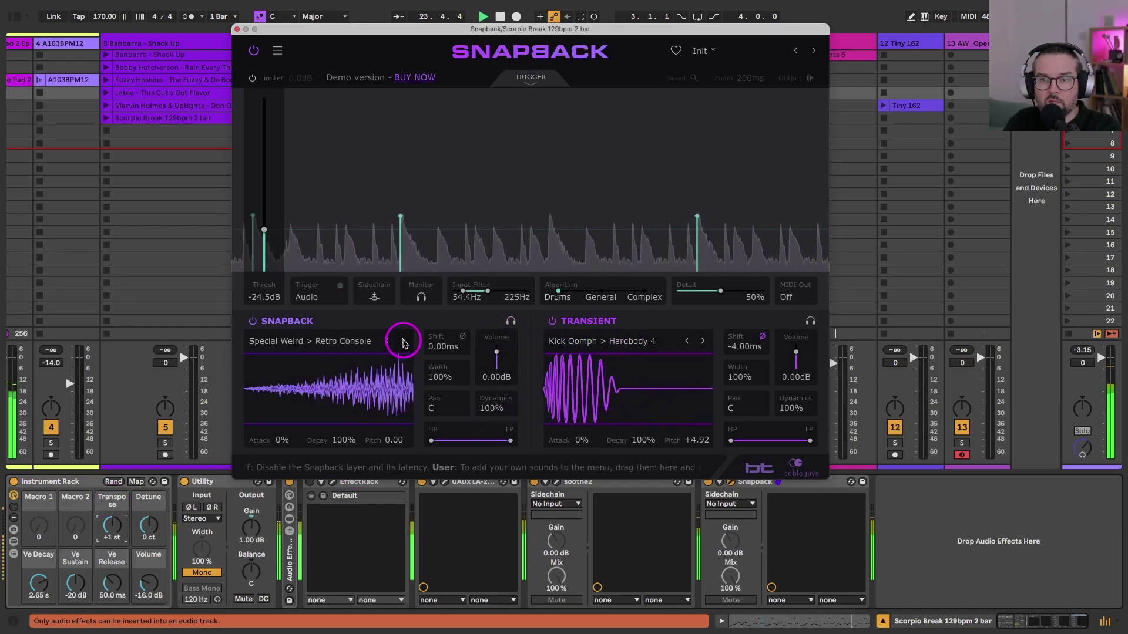
click(339, 342)
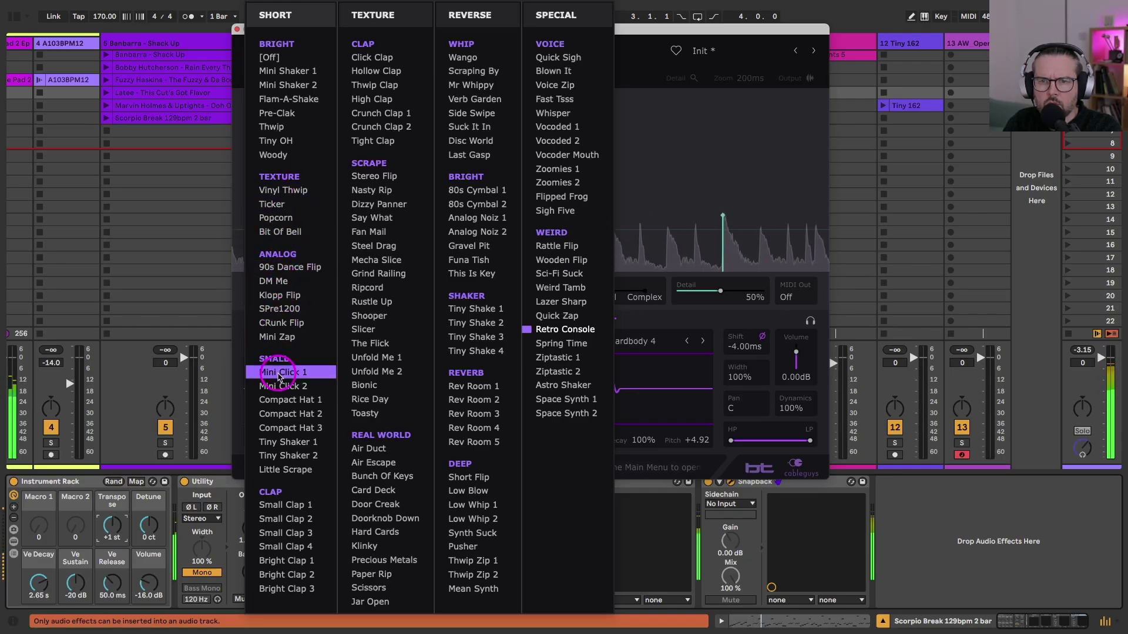
click(279, 374)
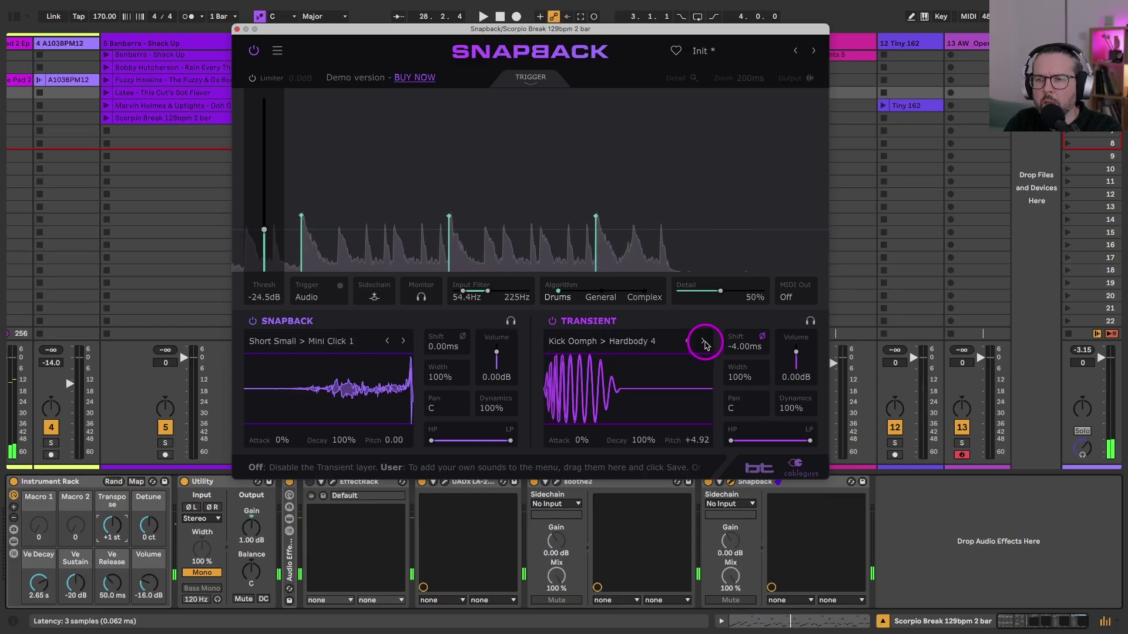
- Audition Snare Noise White Clean and Cassette Hiss in the Transient layer, and settle on Kick Sauce Gorilla Fist
click(696, 343)
click(701, 360)
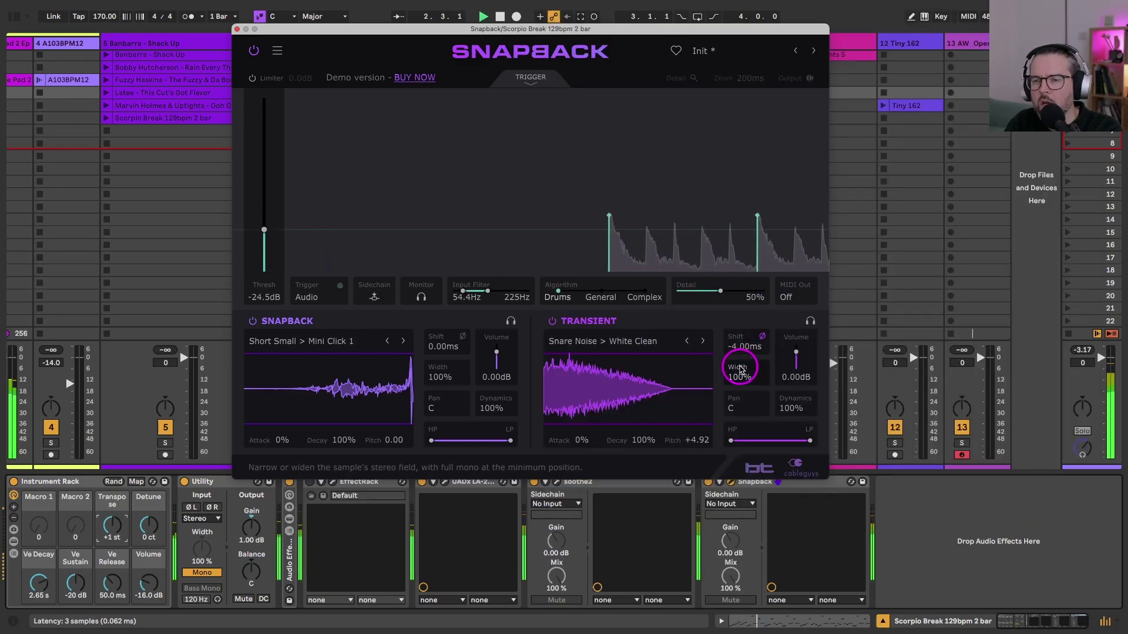
click(702, 341)
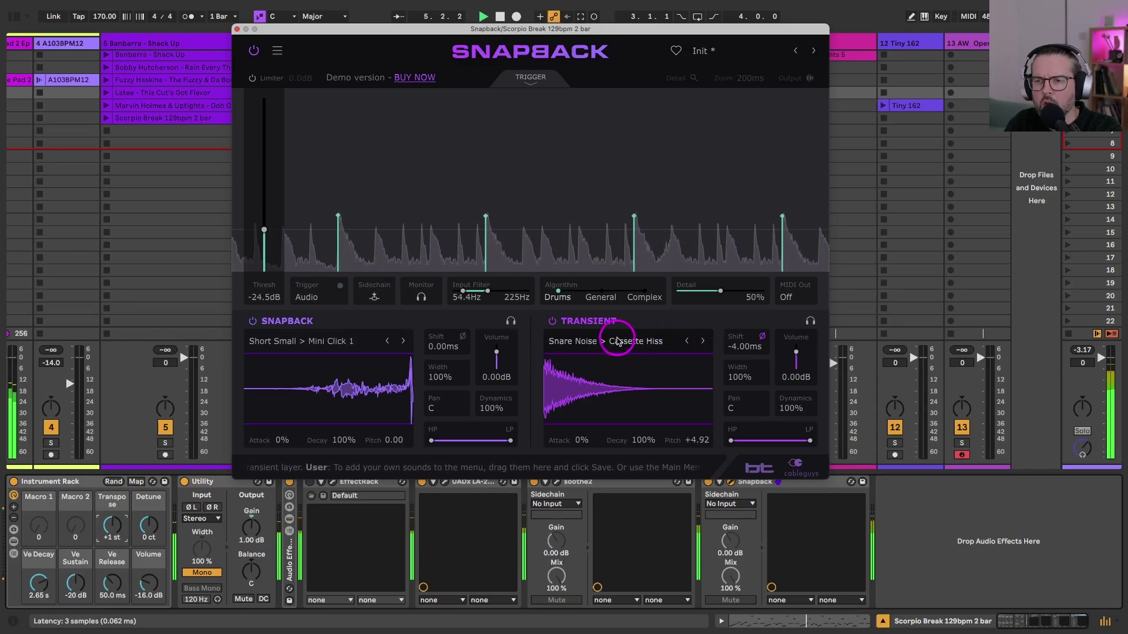
click(617, 341)
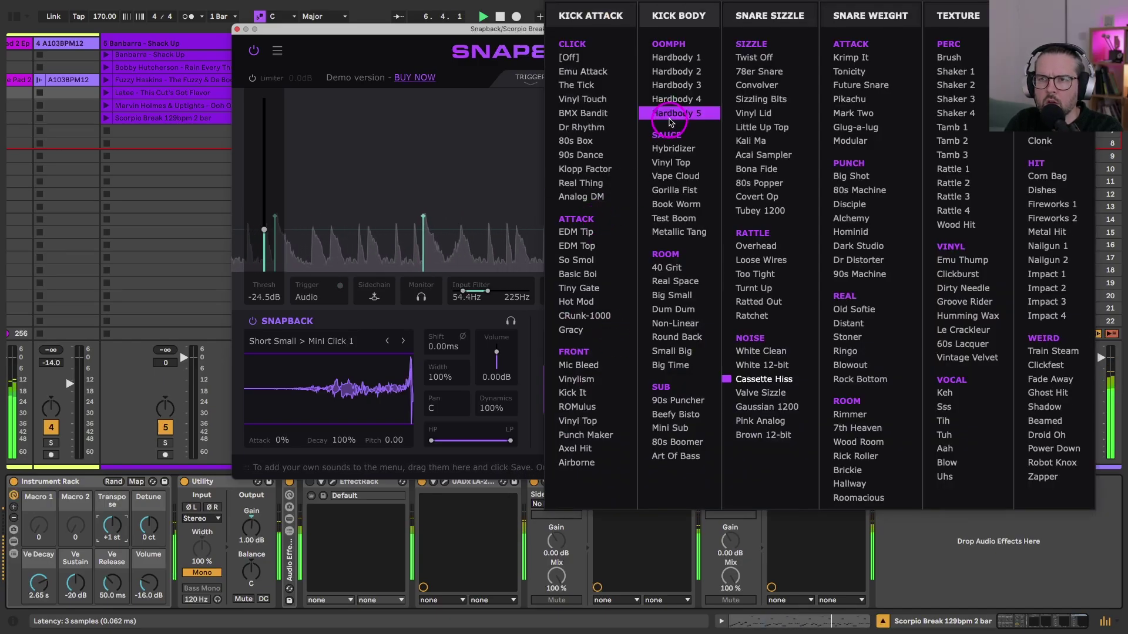
click(667, 196)
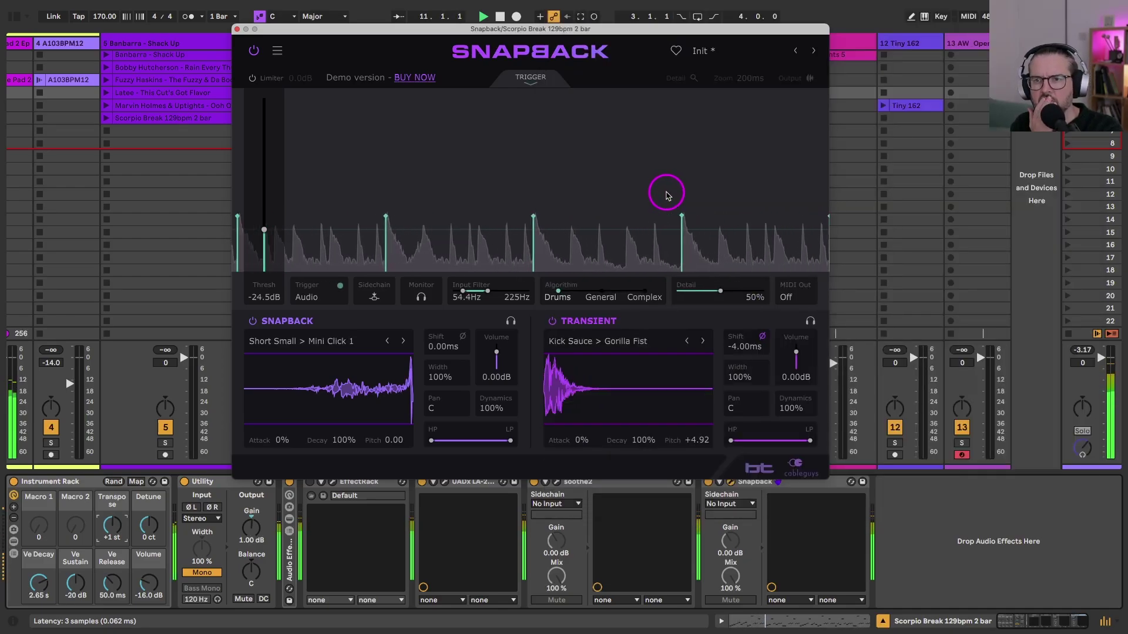
- With the ambient, Photek and Jungle Pad clips playing, step the Transient layer's sample on to Kick Sauce Test Boom
click(236, 29)
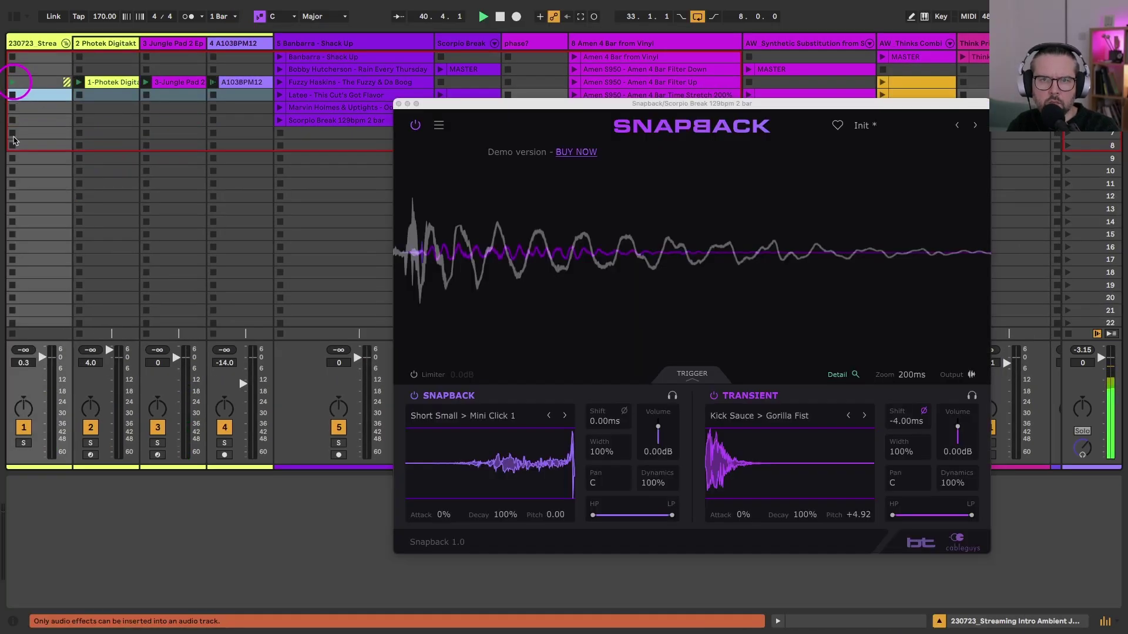
click(14, 139)
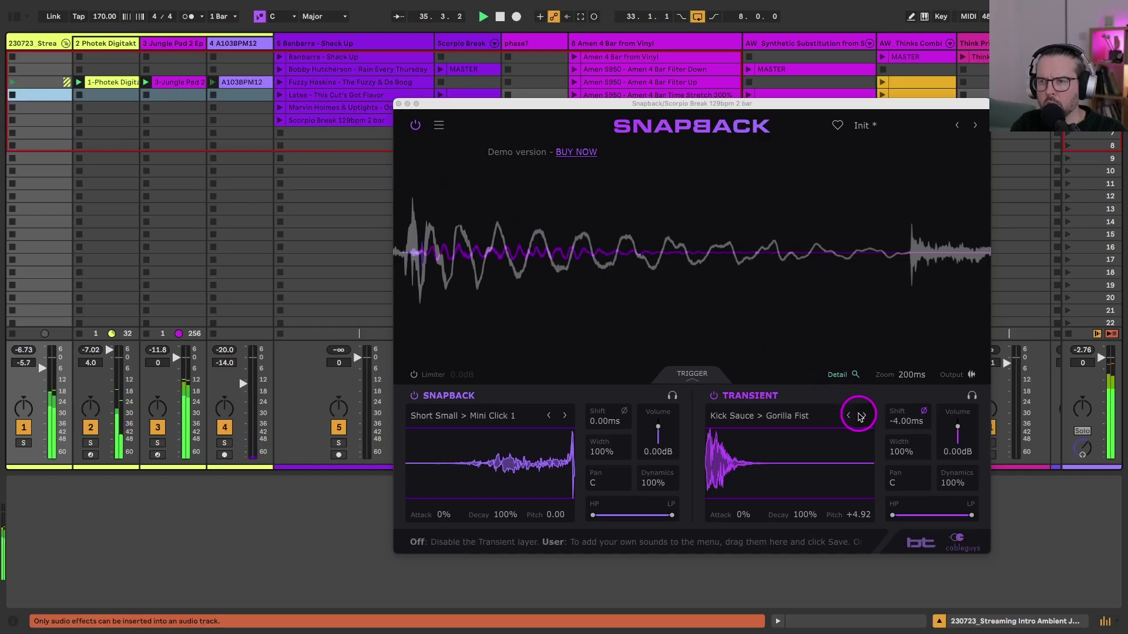
click(863, 416)
click(864, 416)
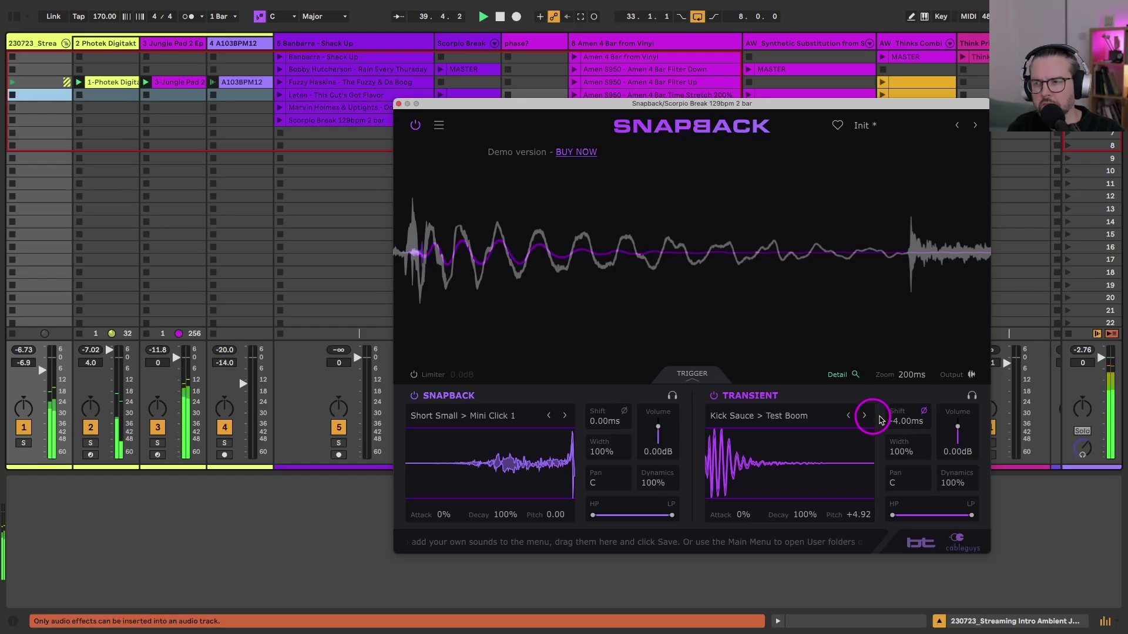
- Set both layers' volume to 0.60 dB and step the Snapback layer's sample to Short Small Mini Click 2
drag(957, 423, 957, 420)
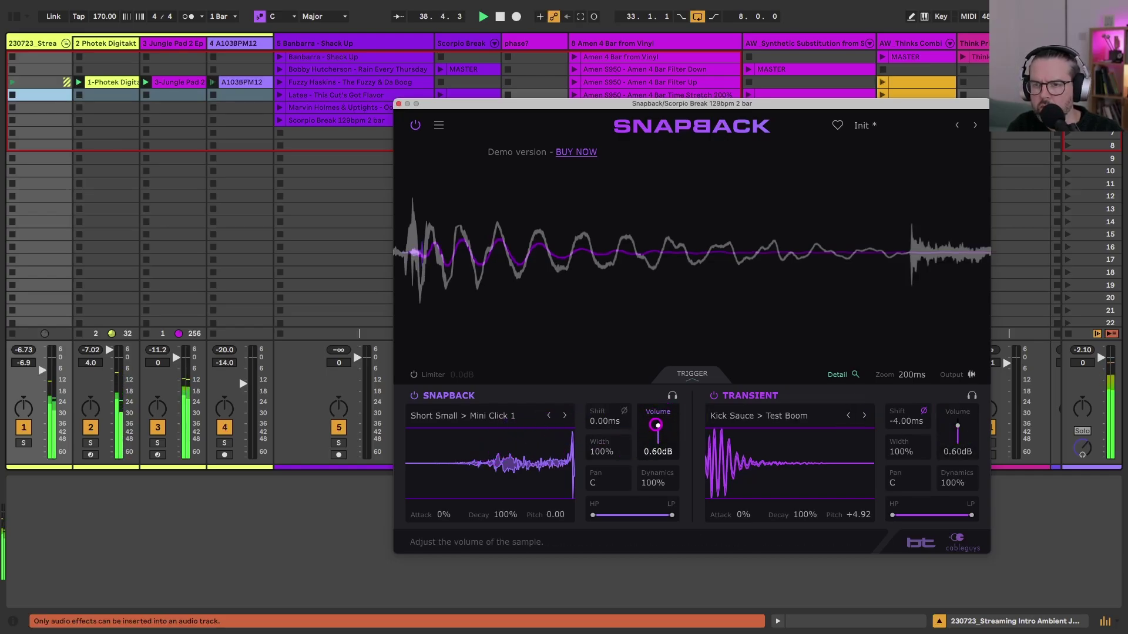
click(564, 416)
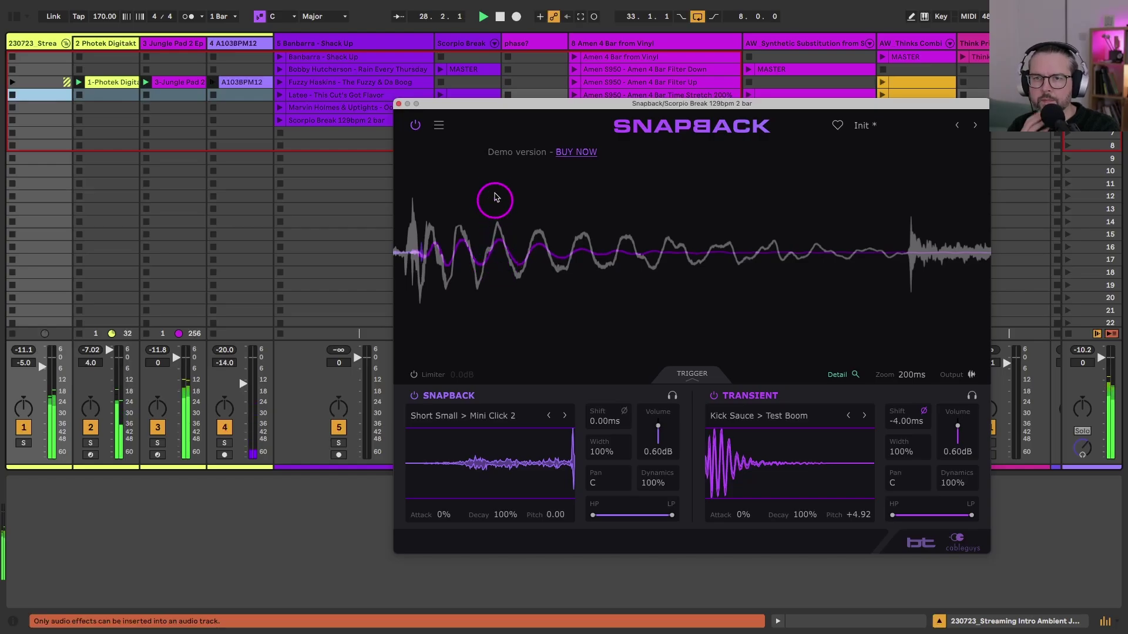
- Place the insert marker at bar 33 in the Arrangement View and return to the Session View
click(241, 259)
key(Tab)
click(377, 142)
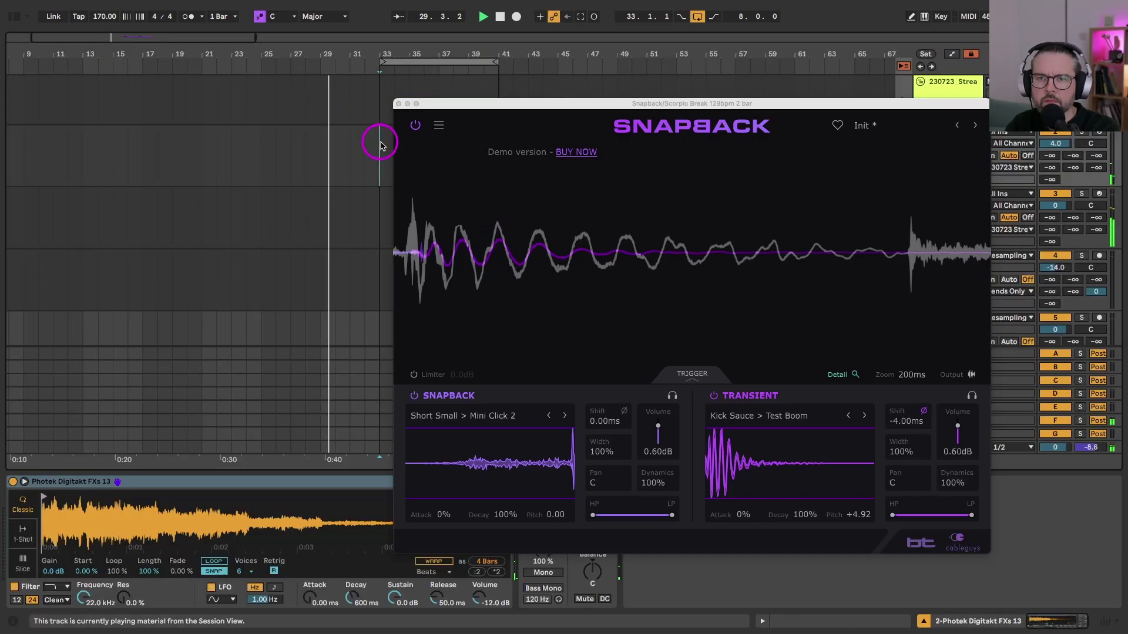
key(Tab)
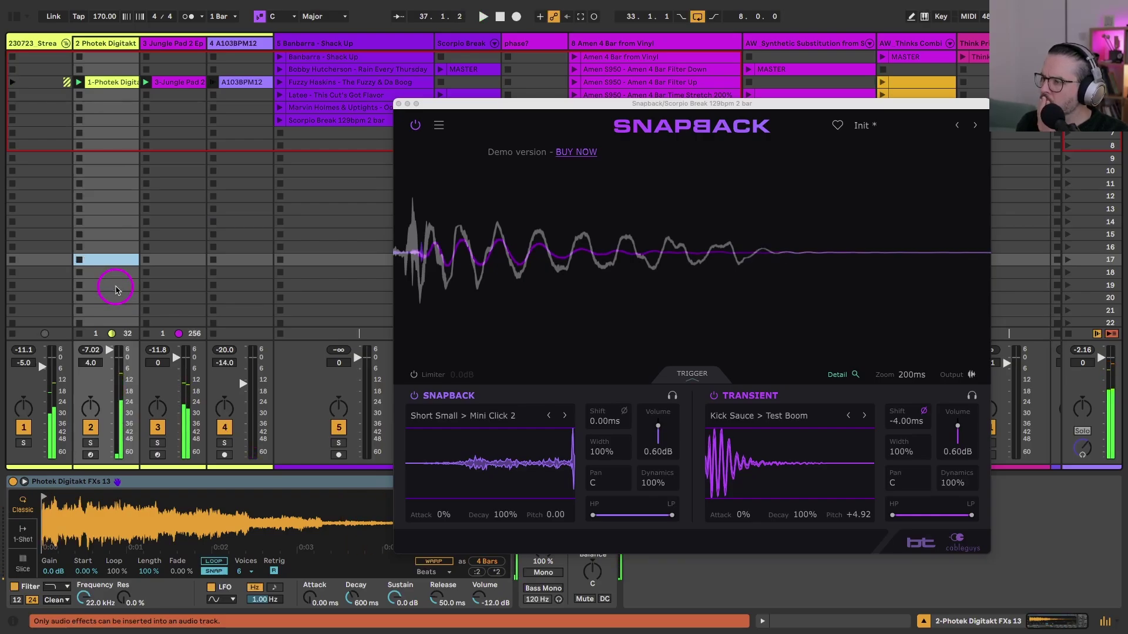
- Disable the Snapback layer and audition the Kick Click samples Emu Attack and The Tick in the Transient layer
click(764, 416)
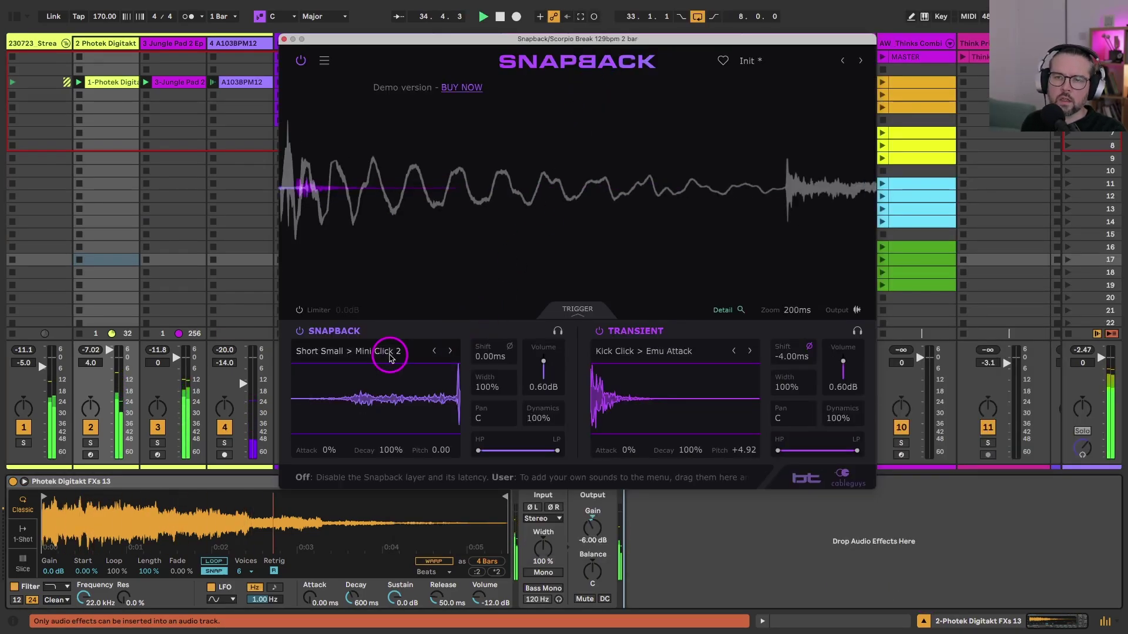
click(300, 332)
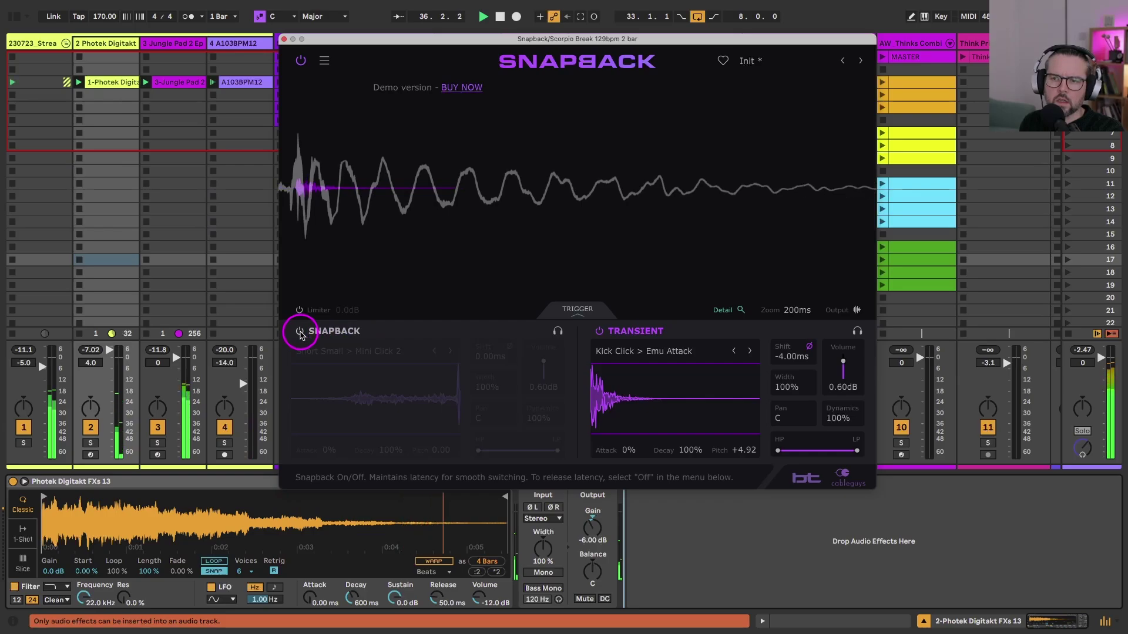
click(749, 352)
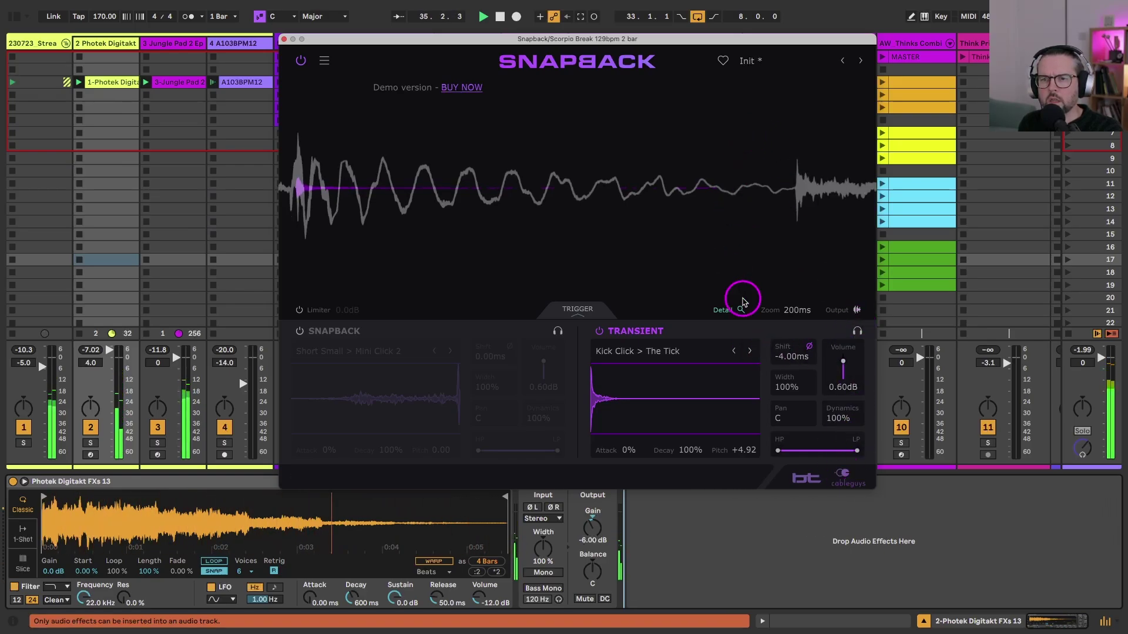
- Compare the loop with the Transient layer off and on, and step its sample to Kick Click Vinyl Touch
click(598, 332)
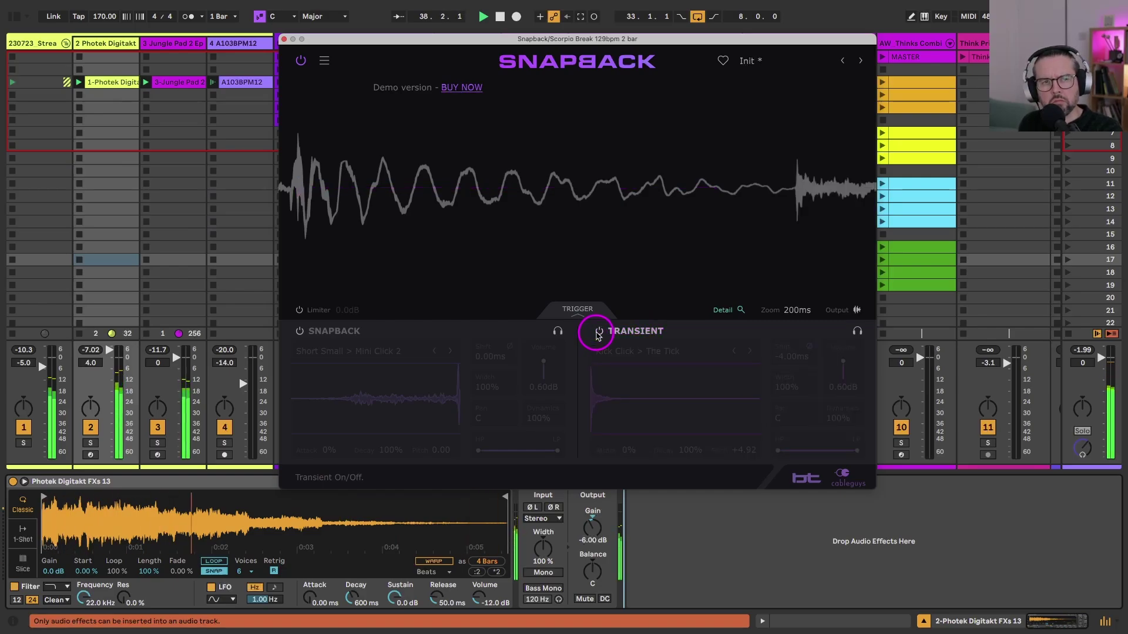
click(599, 333)
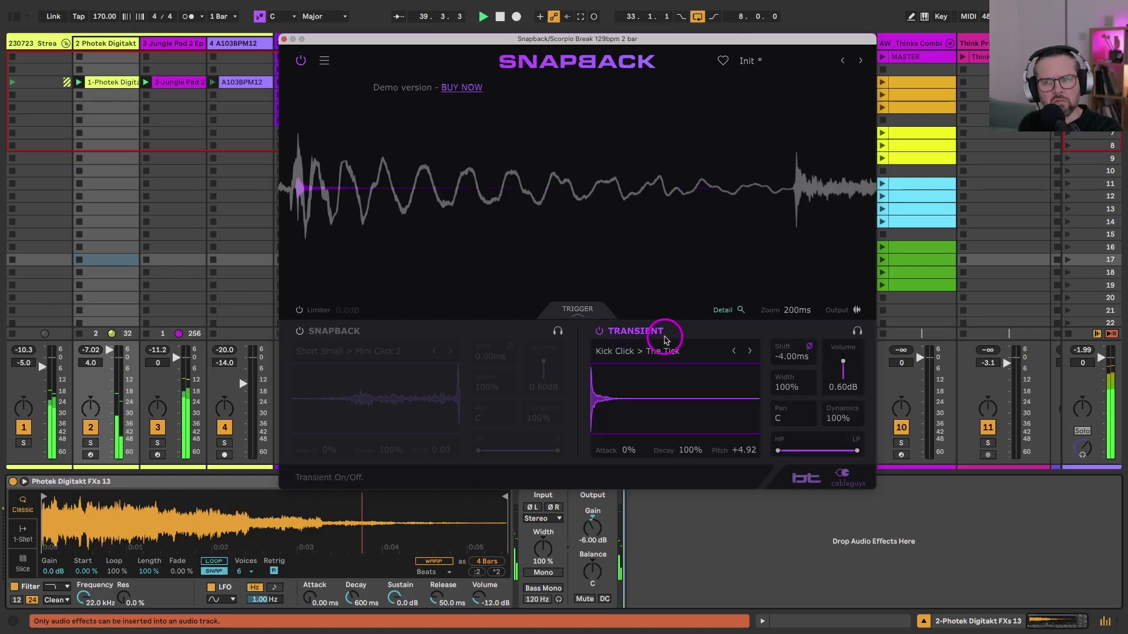
click(750, 351)
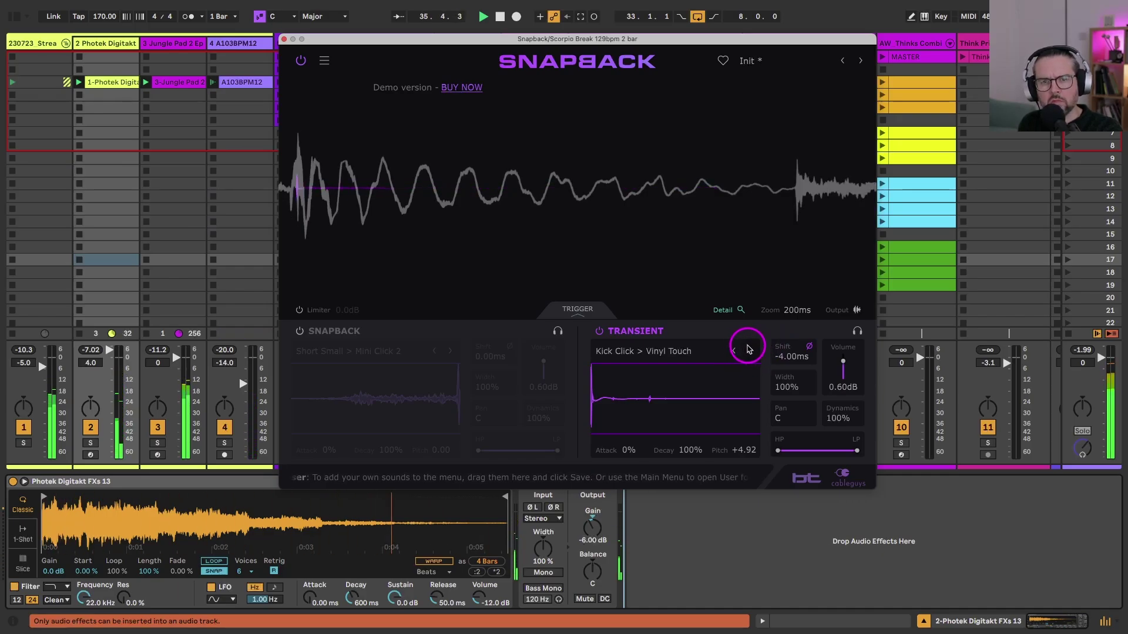
- Audition Kick Oomph Hardbody samples up to Hardbody 4 in the Transient layer, and play the loop with Snare Punch Big Shot
click(646, 352)
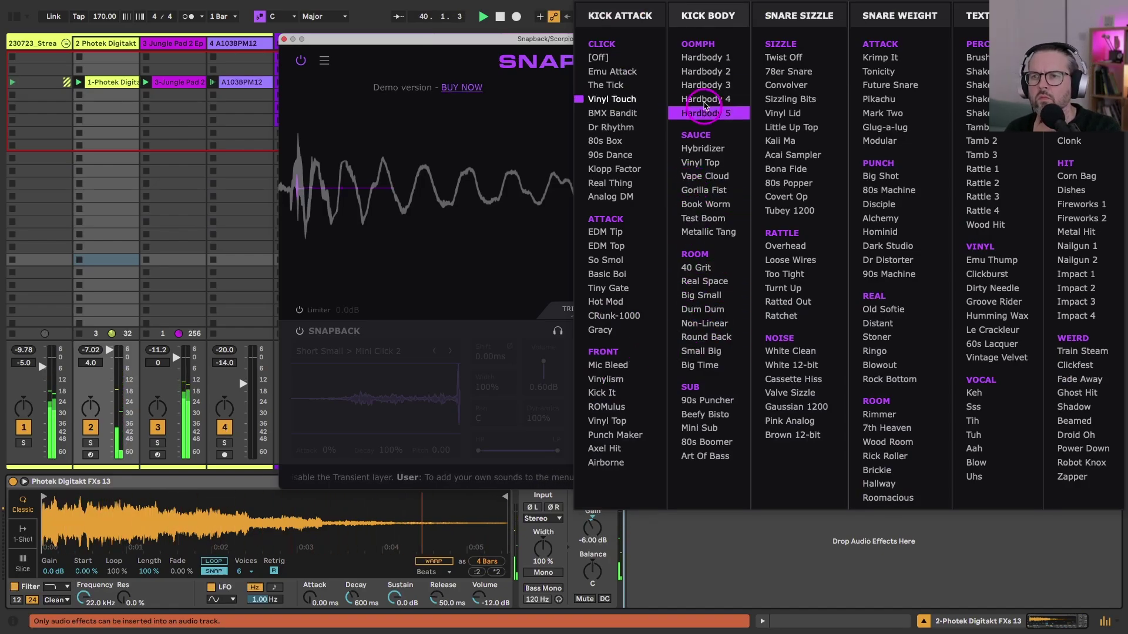
click(699, 72)
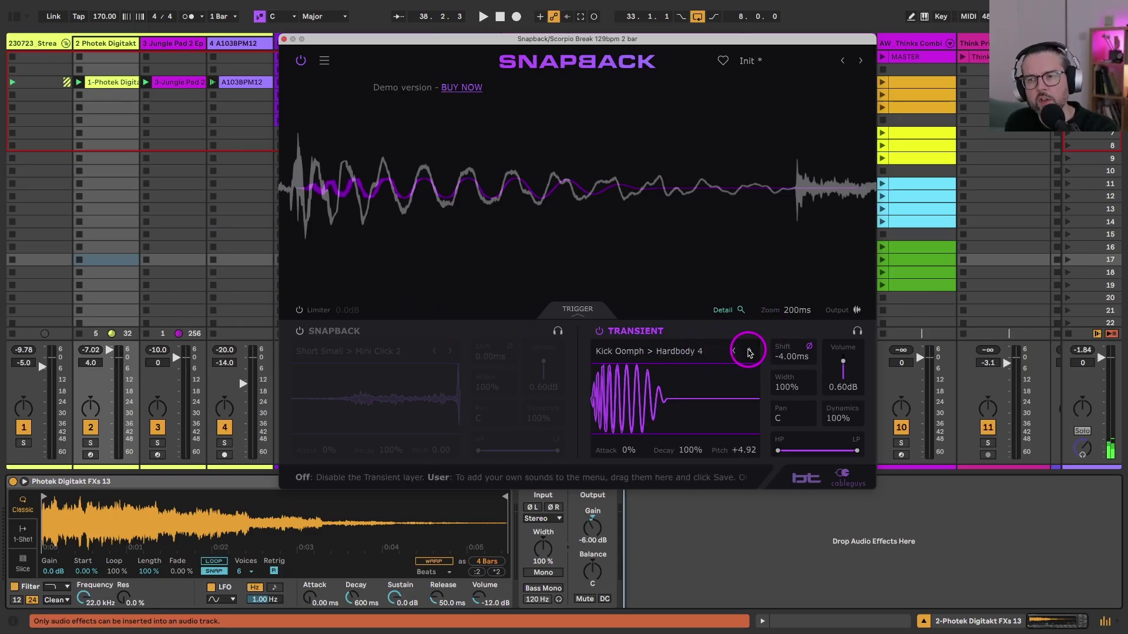
click(652, 351)
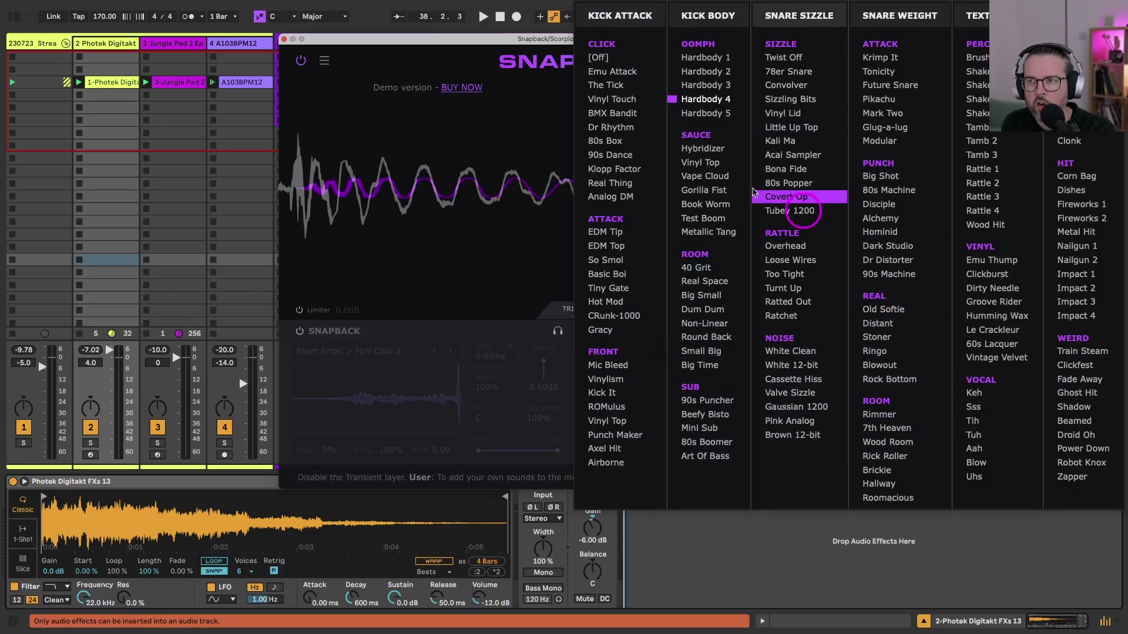
click(880, 176)
key(space)
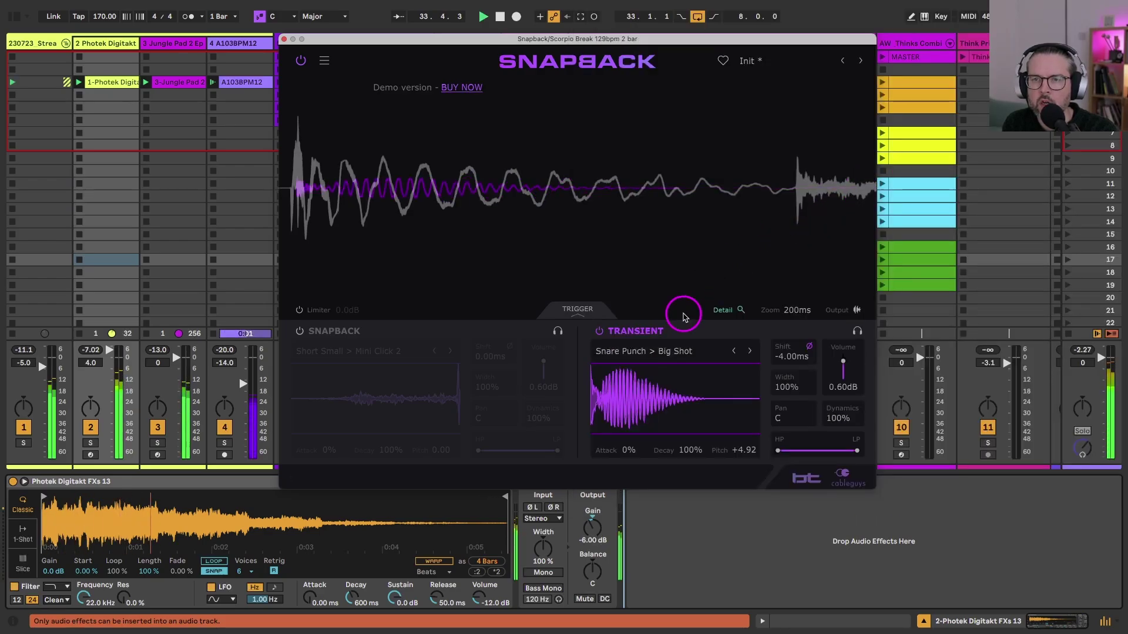
- Solo the Transient layer to audition 80s Machine, set its sample to Foley Hit Corn Bag, and turn the solo off
click(857, 331)
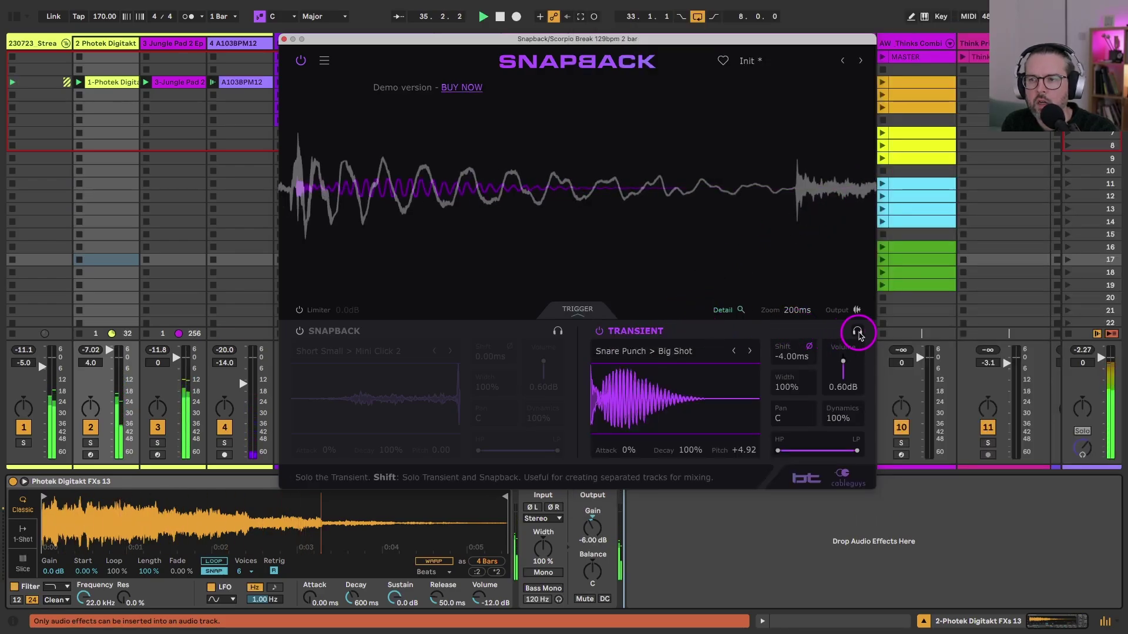
scroll(674, 351, down, 1)
click(675, 350)
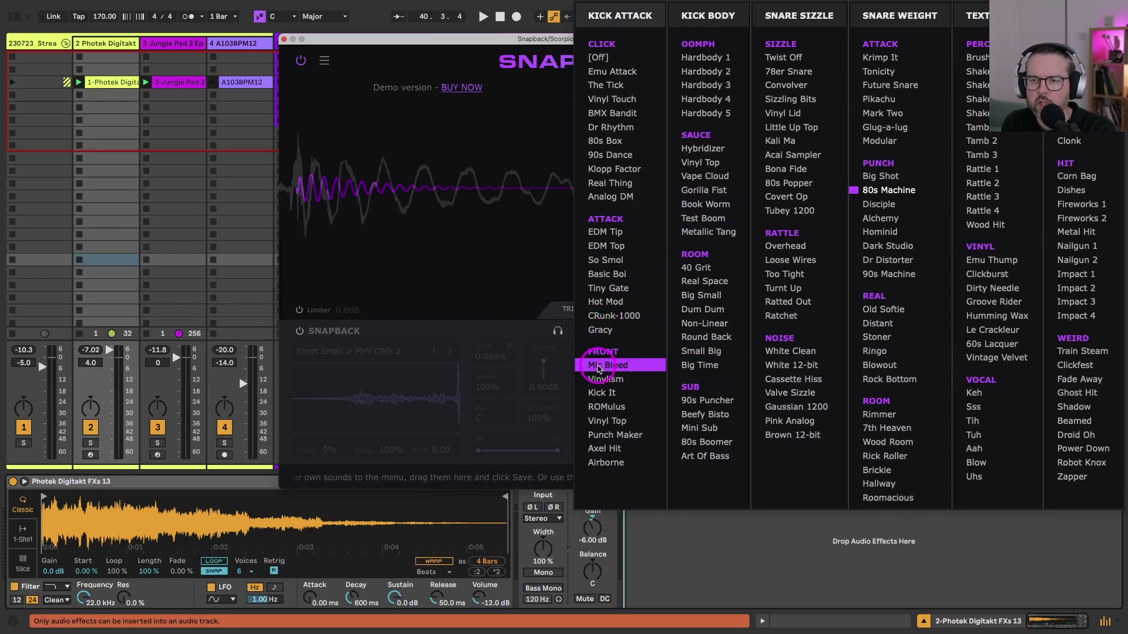
click(1076, 176)
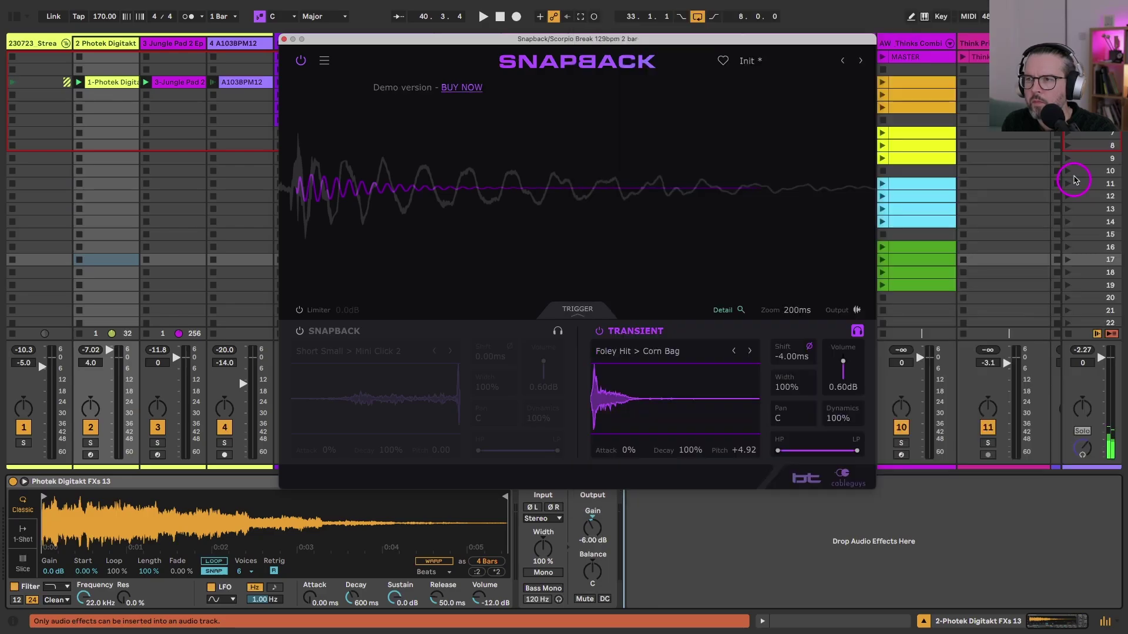
click(856, 330)
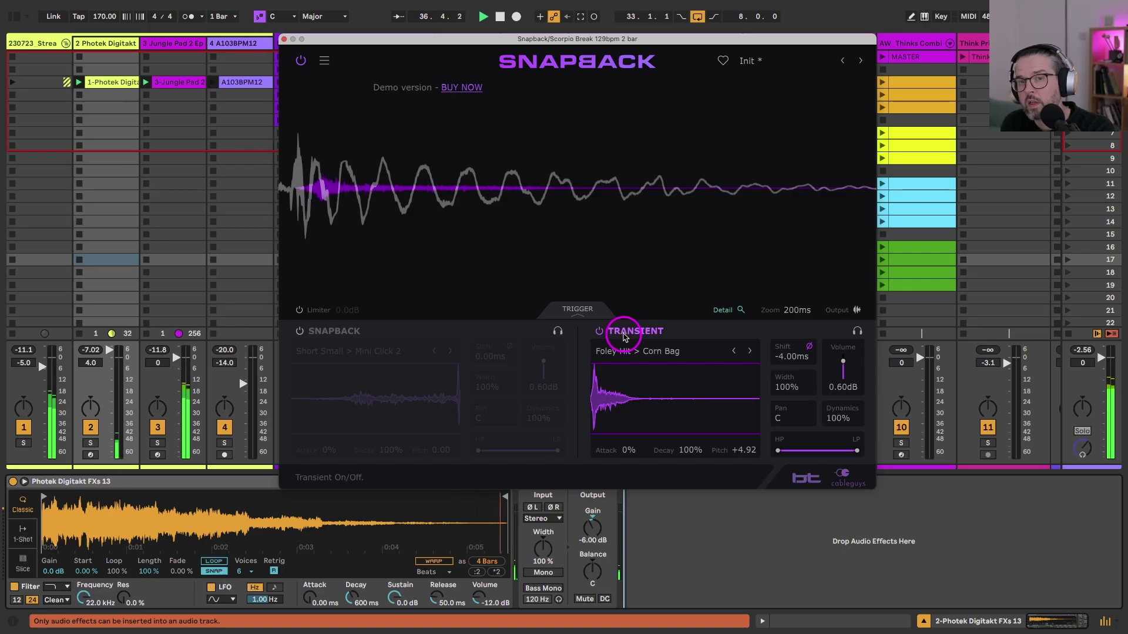
- Lower the Transient layer's volume to -4.44 dB
drag(842, 360, 841, 382)
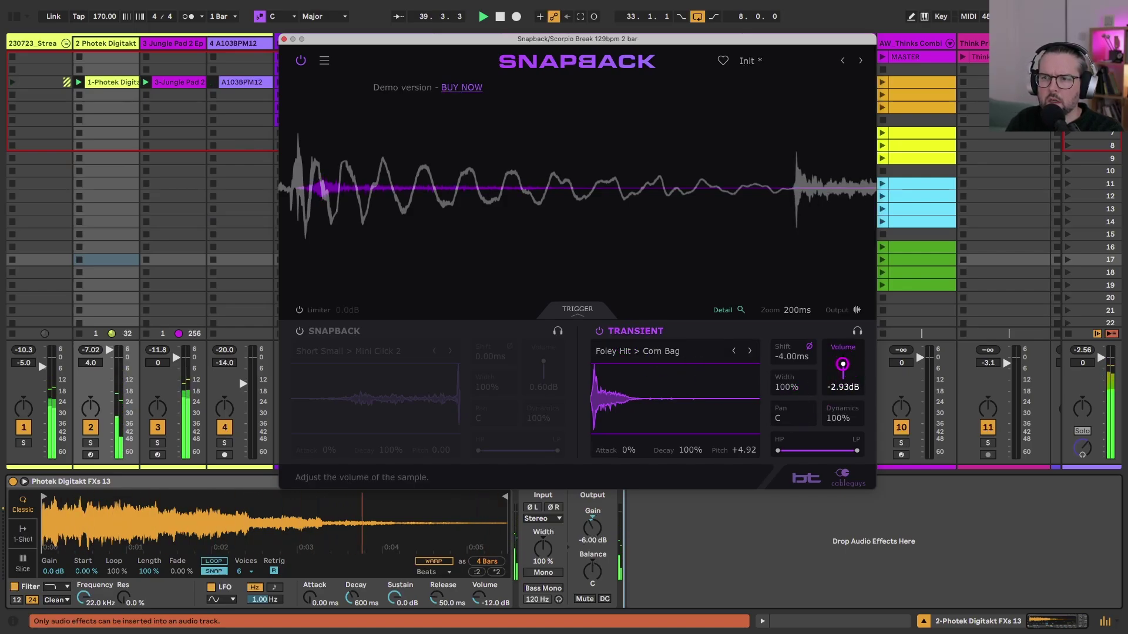
drag(842, 364, 842, 366)
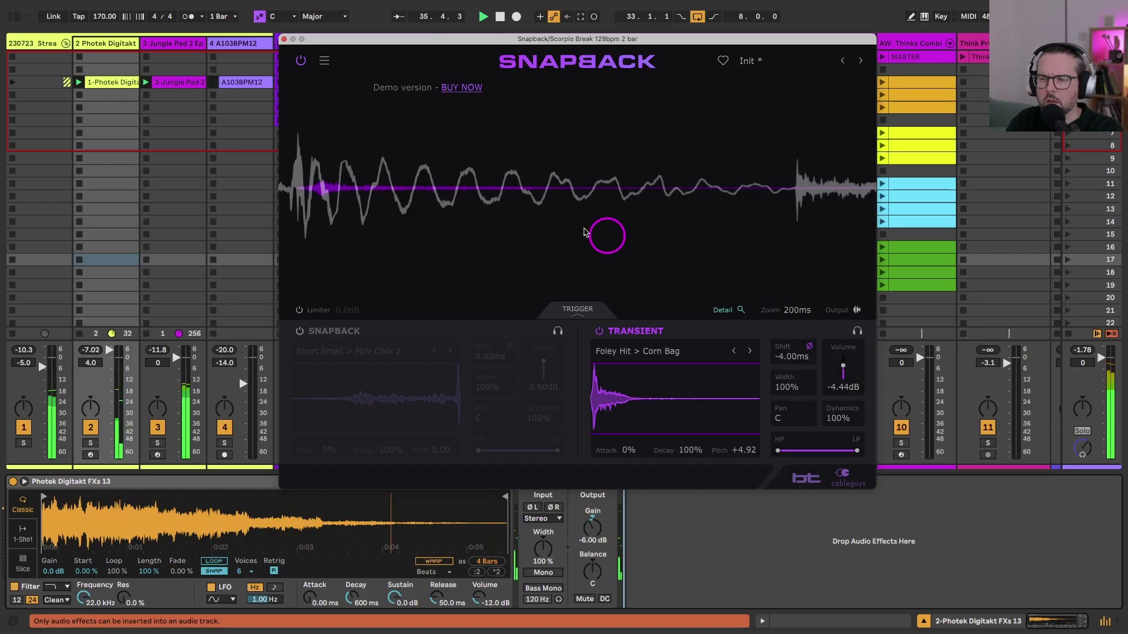
- Turn the Snapback layer back on and set its volume to 1.18 dB
click(299, 332)
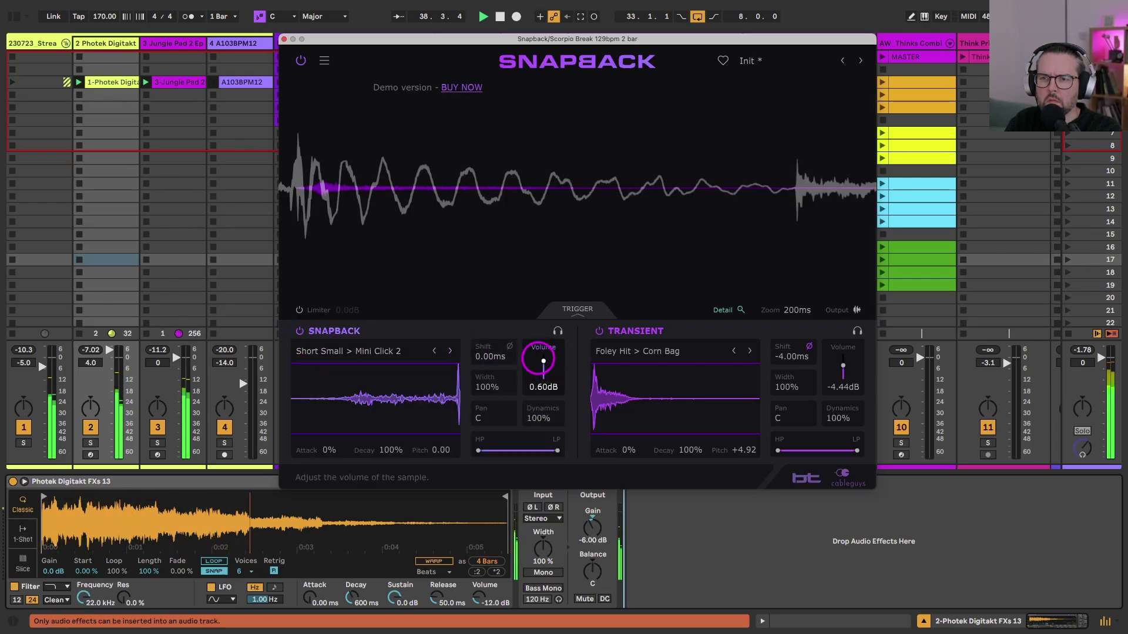
scroll(537, 352, up, 2)
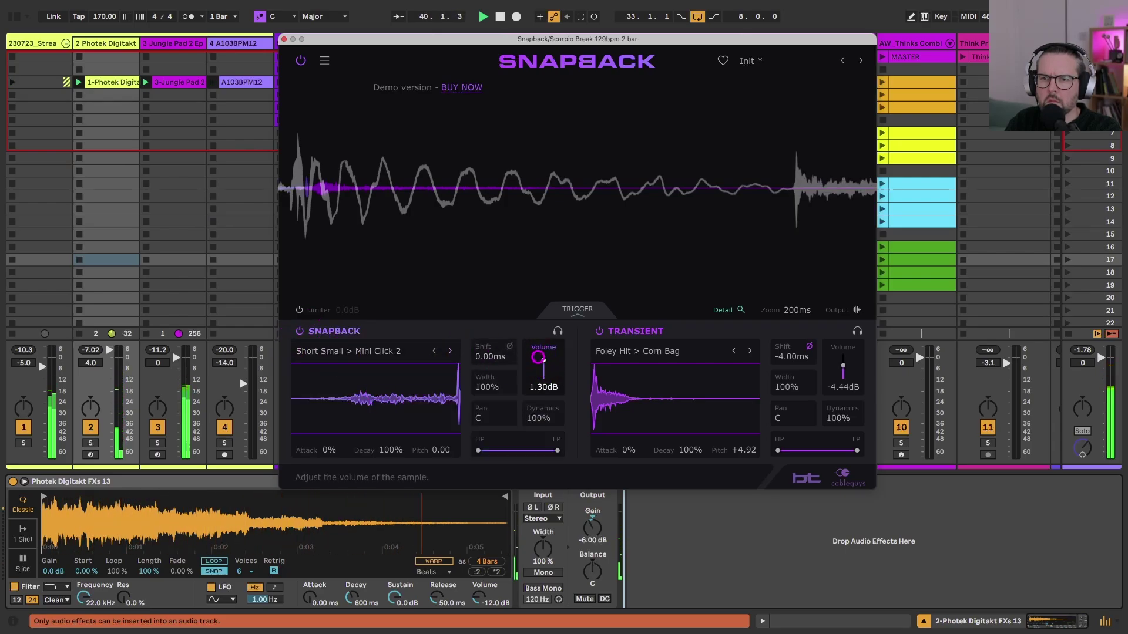
scroll(538, 357, down, 1)
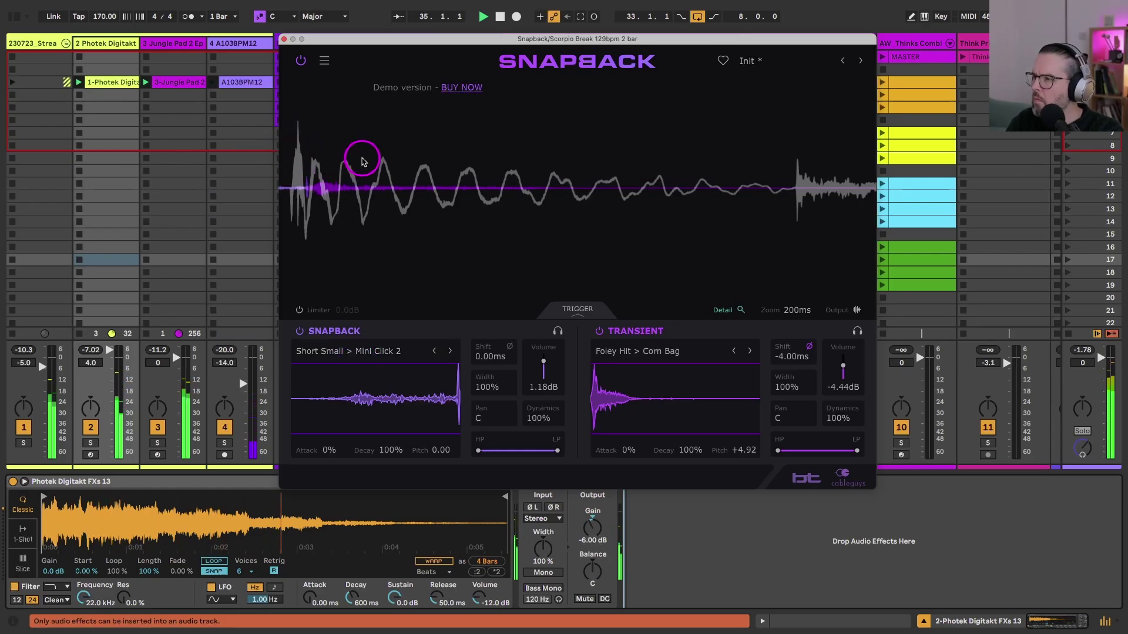
- Set the Transient layer's sample to Kick Sub Beefy Bisto, play the loop and reset the layer's volume to 0.00 dB
click(637, 351)
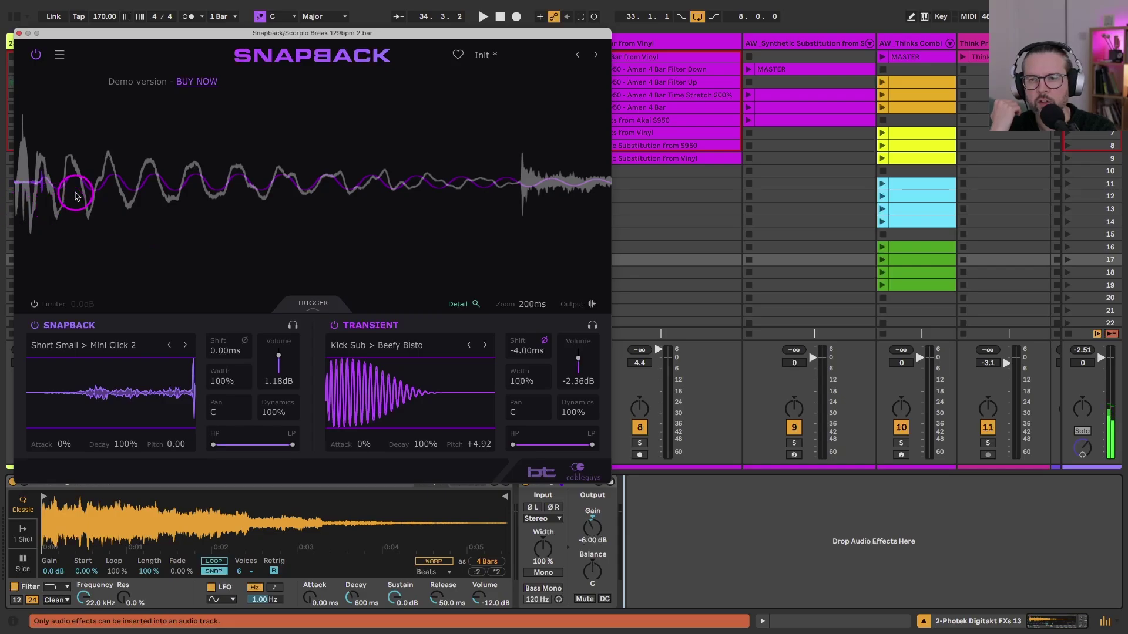
key(space)
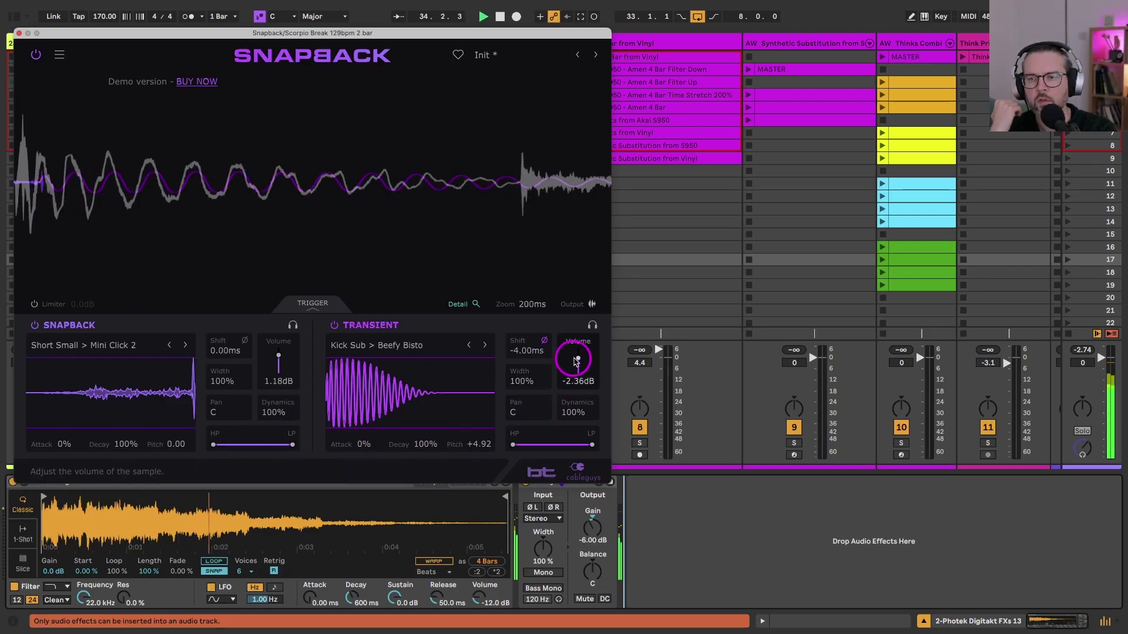
double_click(578, 359)
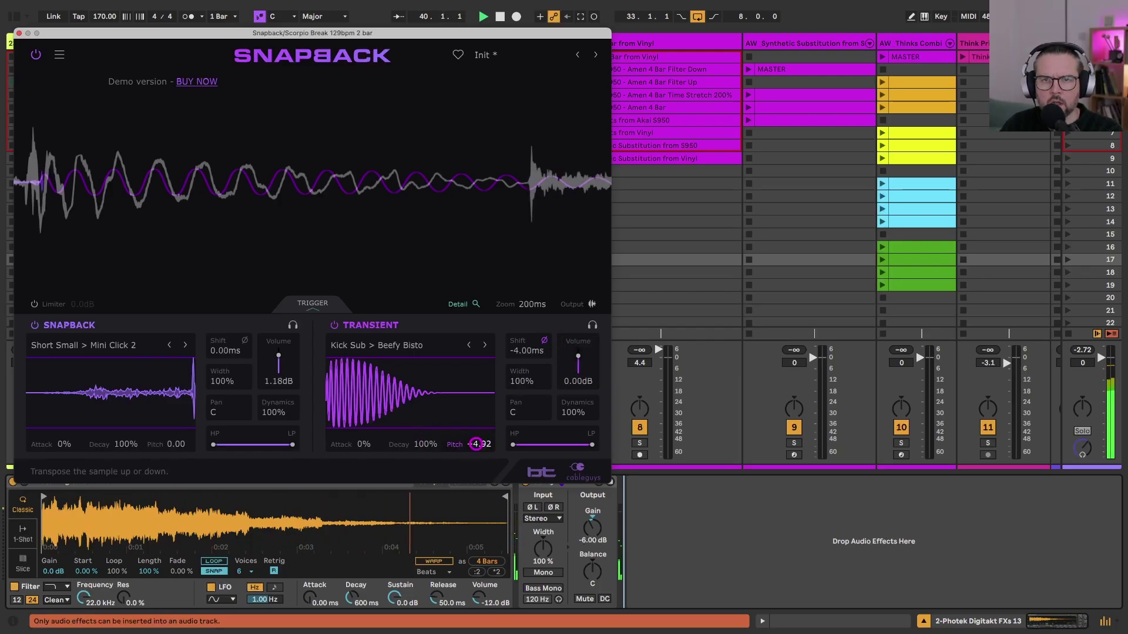
- Tune the Transient layer's pitch to +1.80 and raise its volume to 0.60 dB while the loop plays
scroll(476, 444, down, 2)
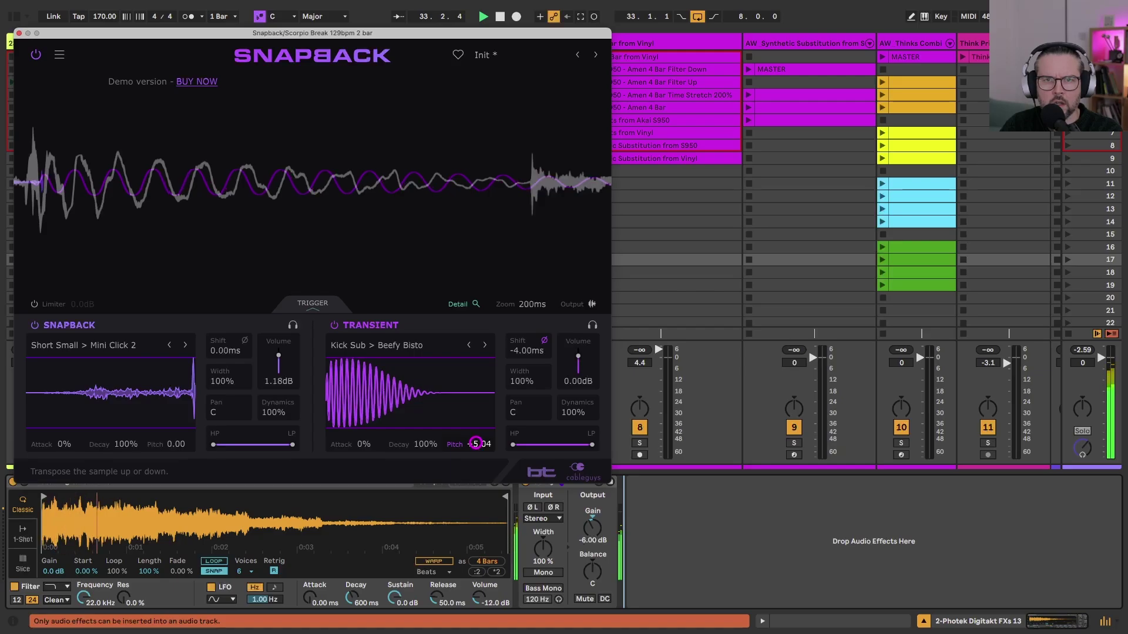
scroll(476, 444, up, 10)
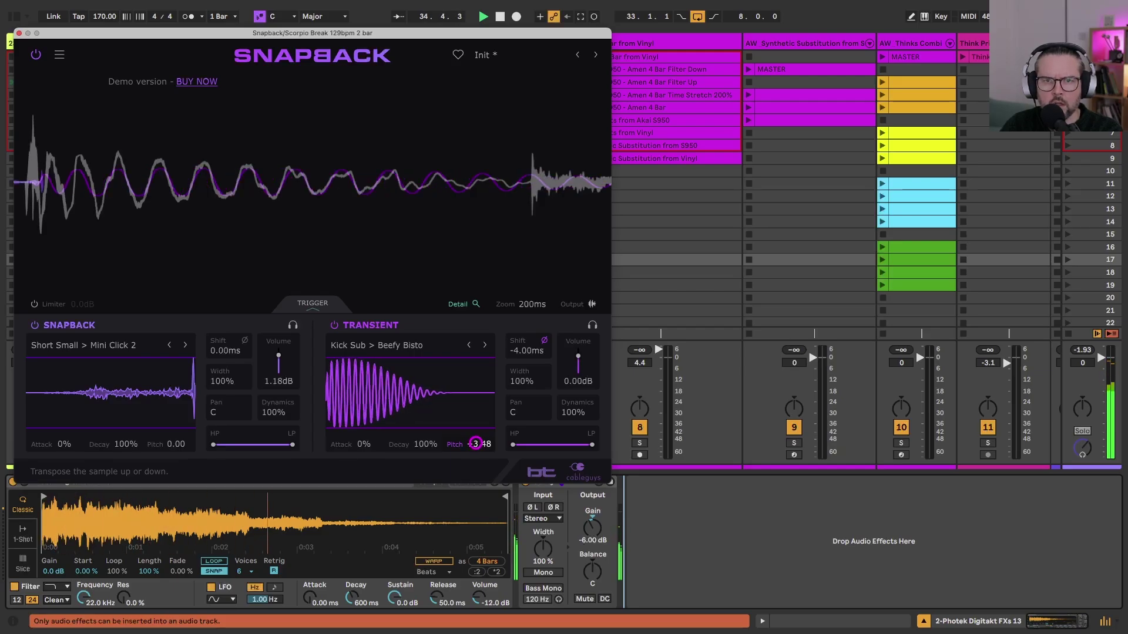
scroll(477, 444, up, 5)
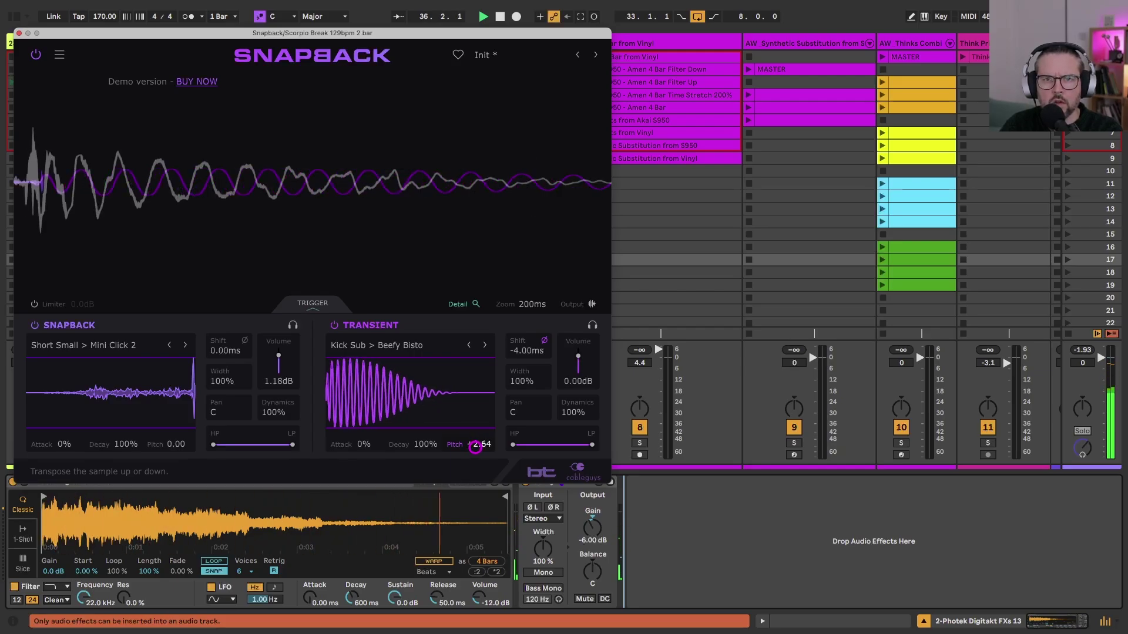
scroll(475, 446, down, 2)
scroll(475, 444, down, 5)
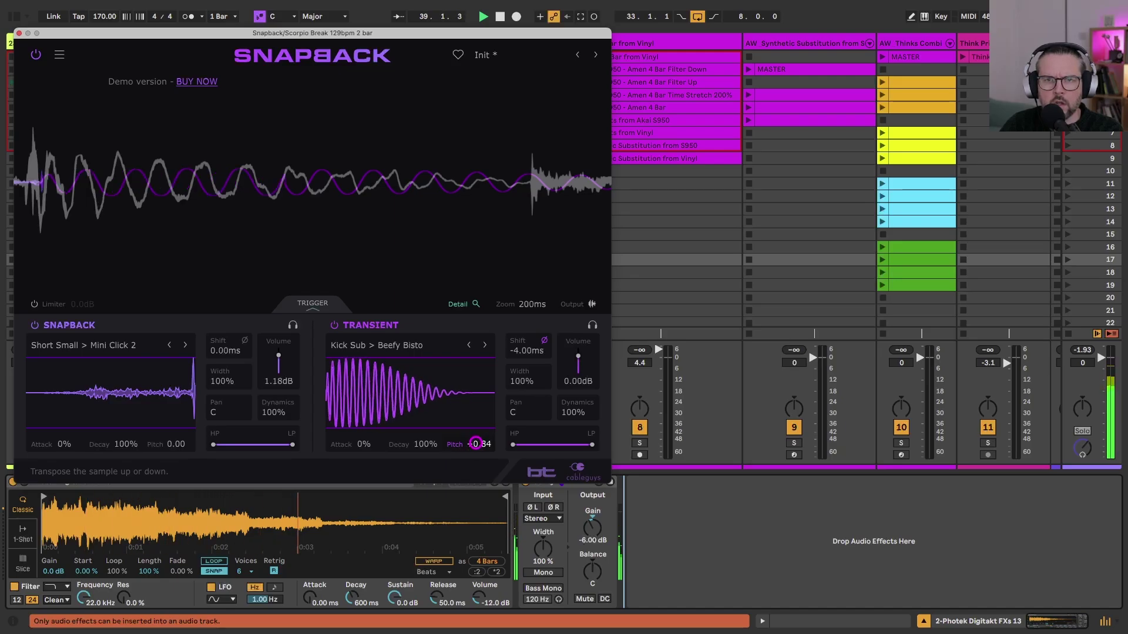
scroll(476, 443, up, 5)
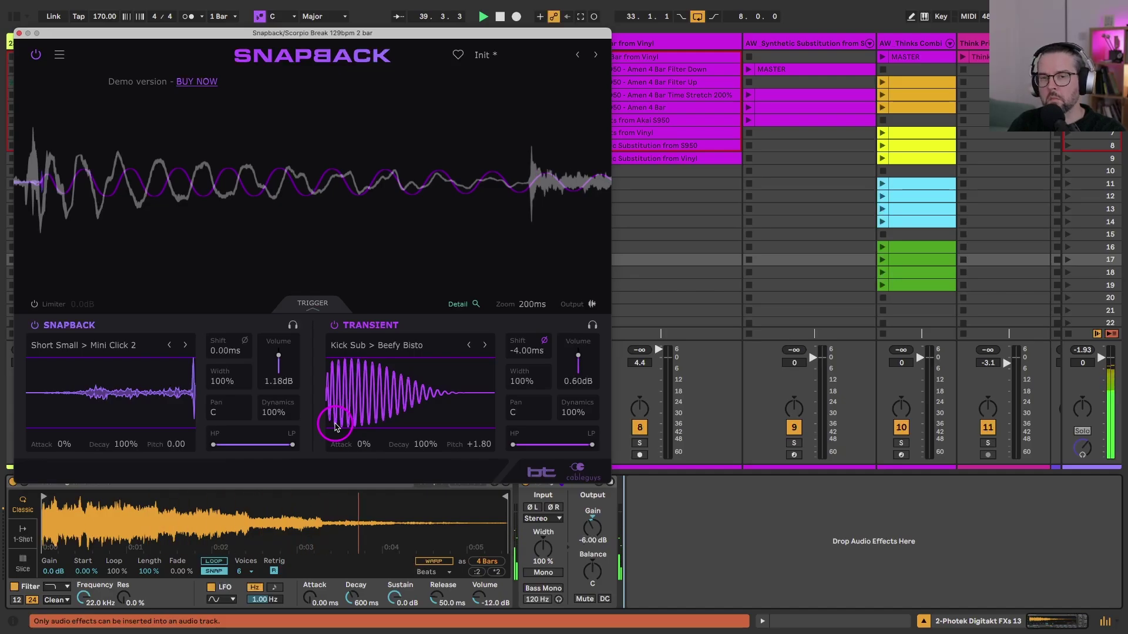
- Listen to the Transient layer in solo, turn the solo off and show the trigger settings
click(592, 325)
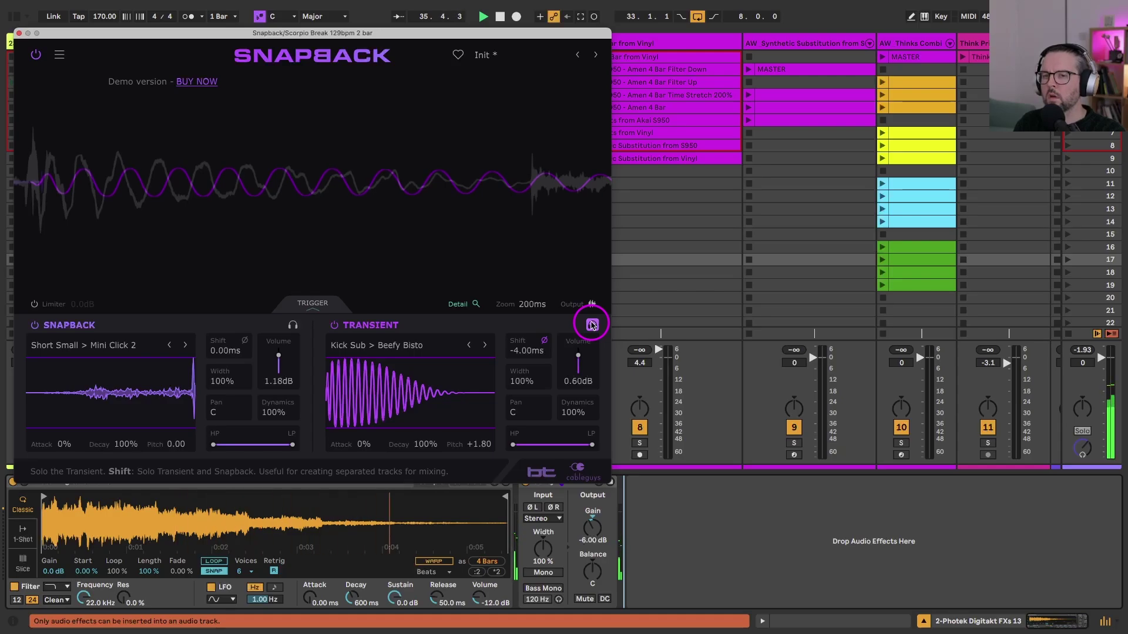
click(592, 324)
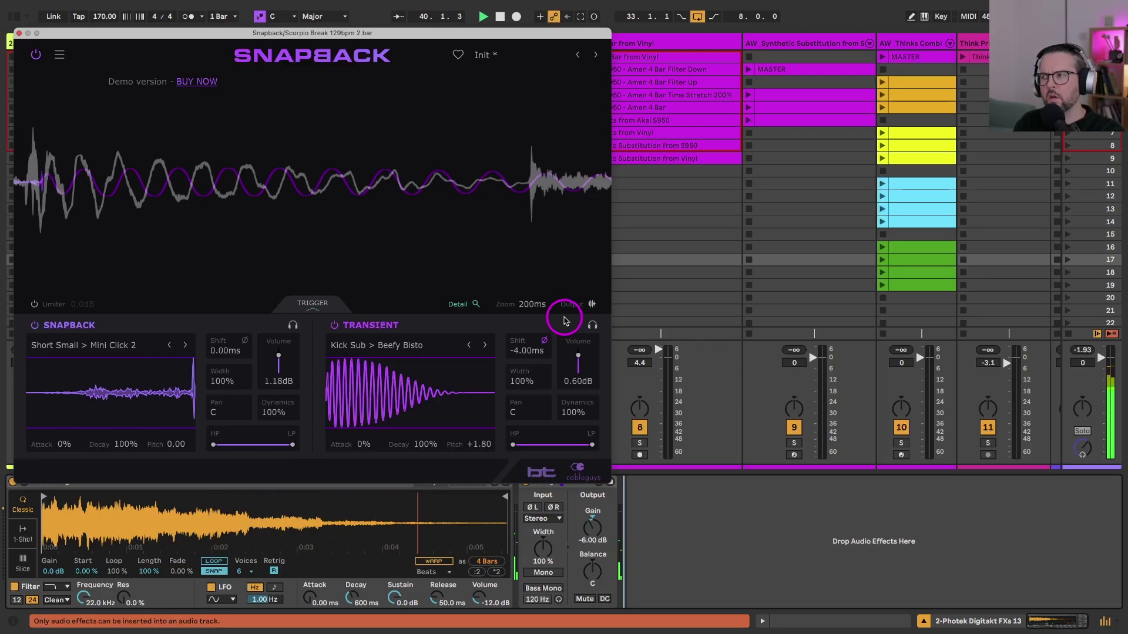
click(312, 305)
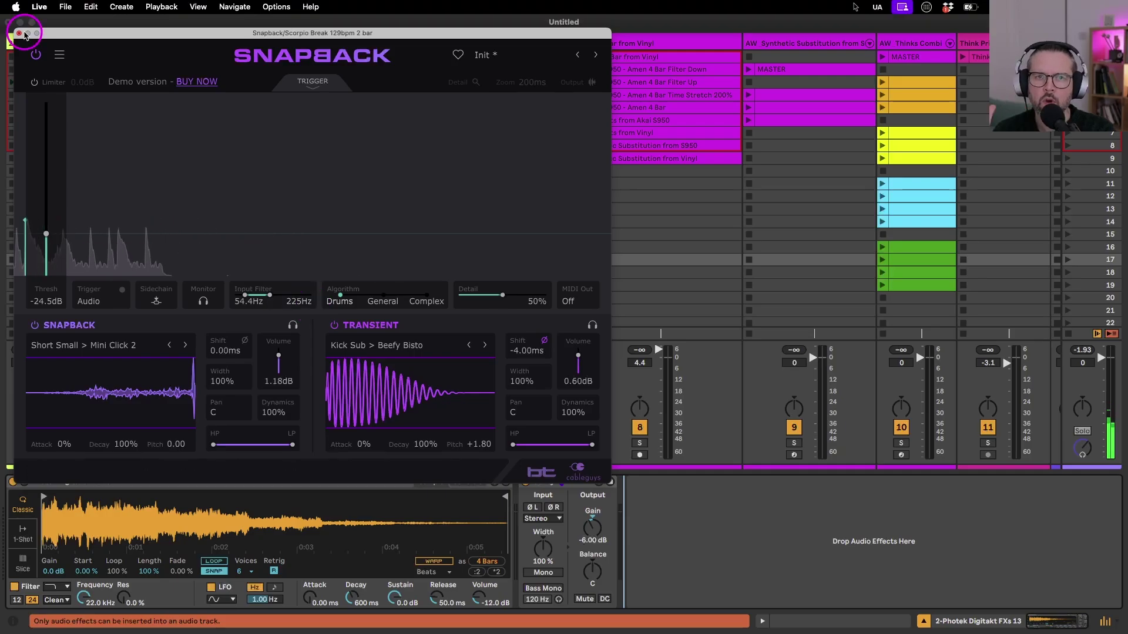
- Hide the plug-in window, collapse the 230723 track group and select the Scorpio Break track to display its devices
key(super+alt+p)
scroll(306, 163, right, 3)
scroll(307, 163, left, 3)
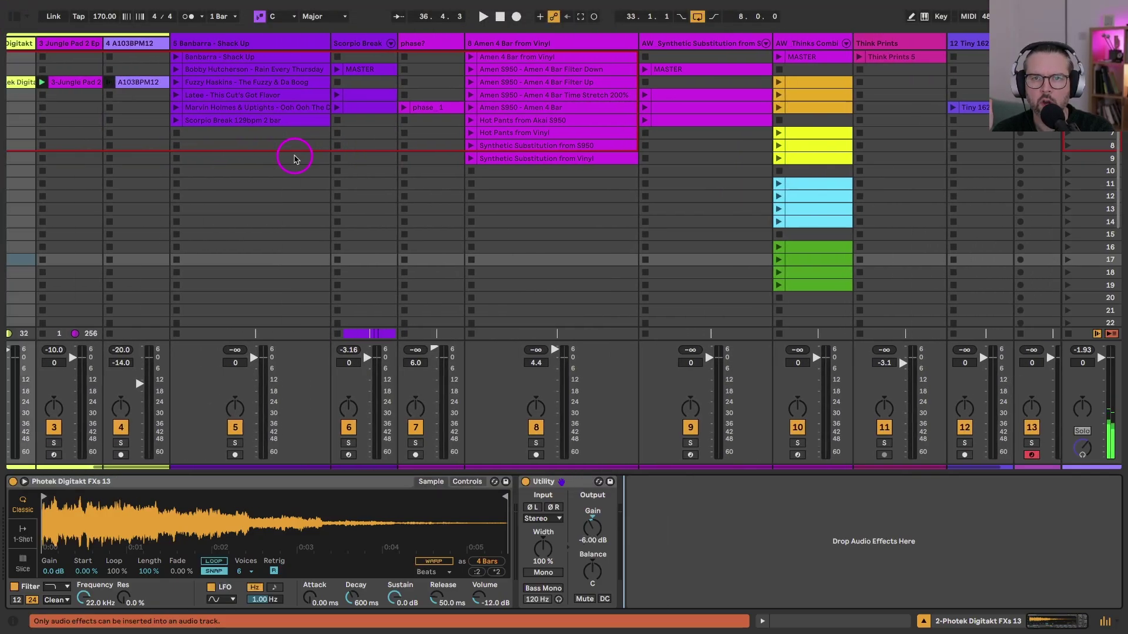
click(65, 44)
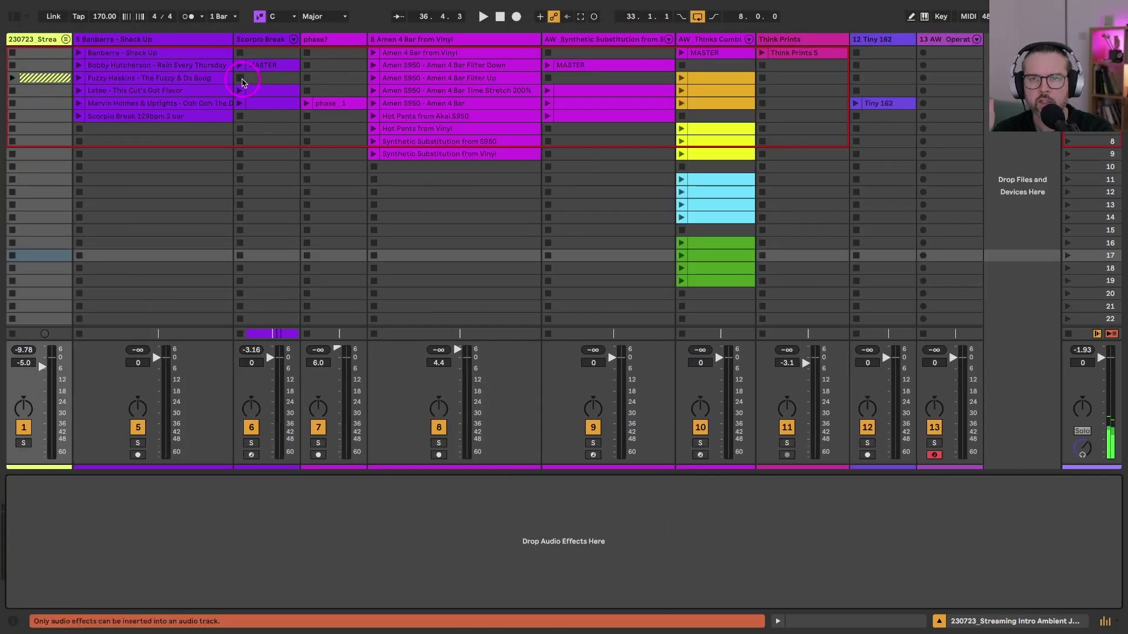
click(113, 40)
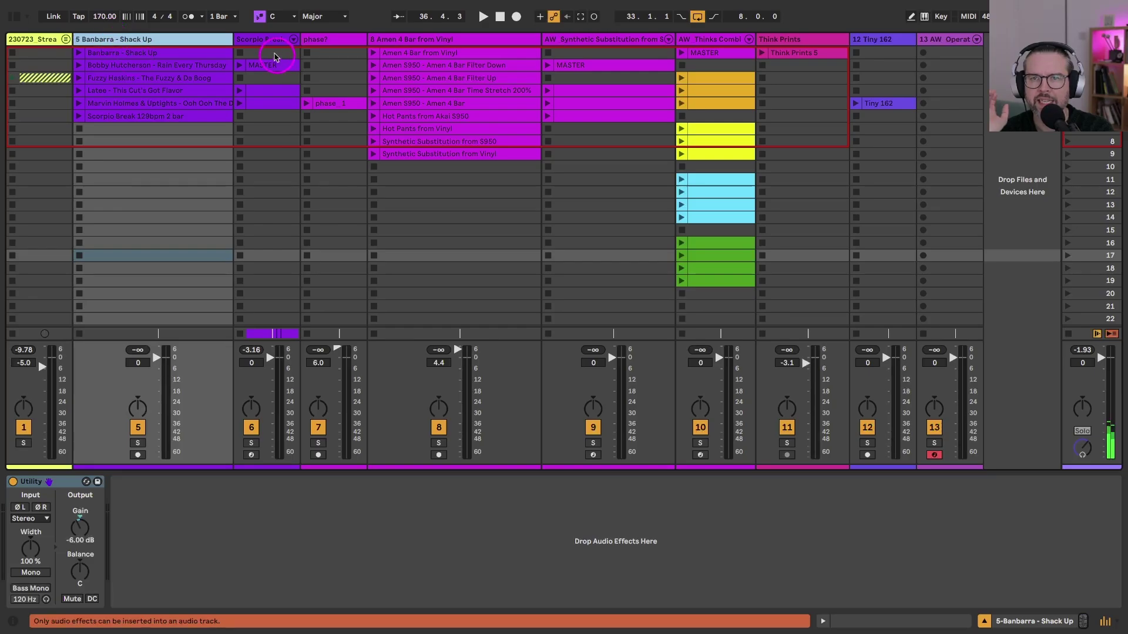
click(257, 40)
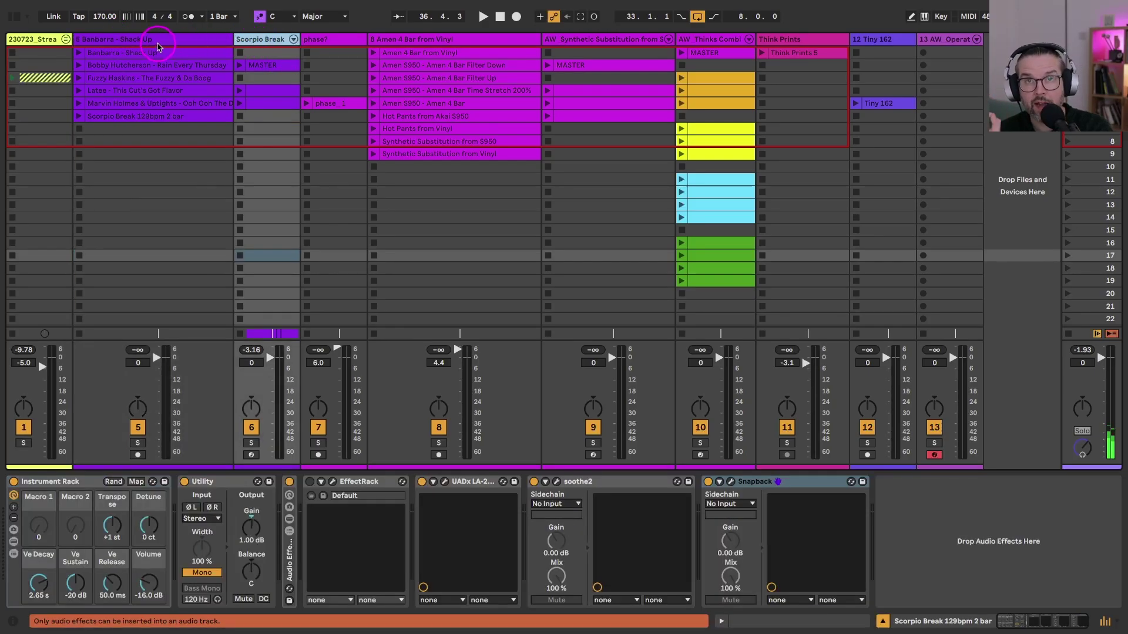
click(309, 450)
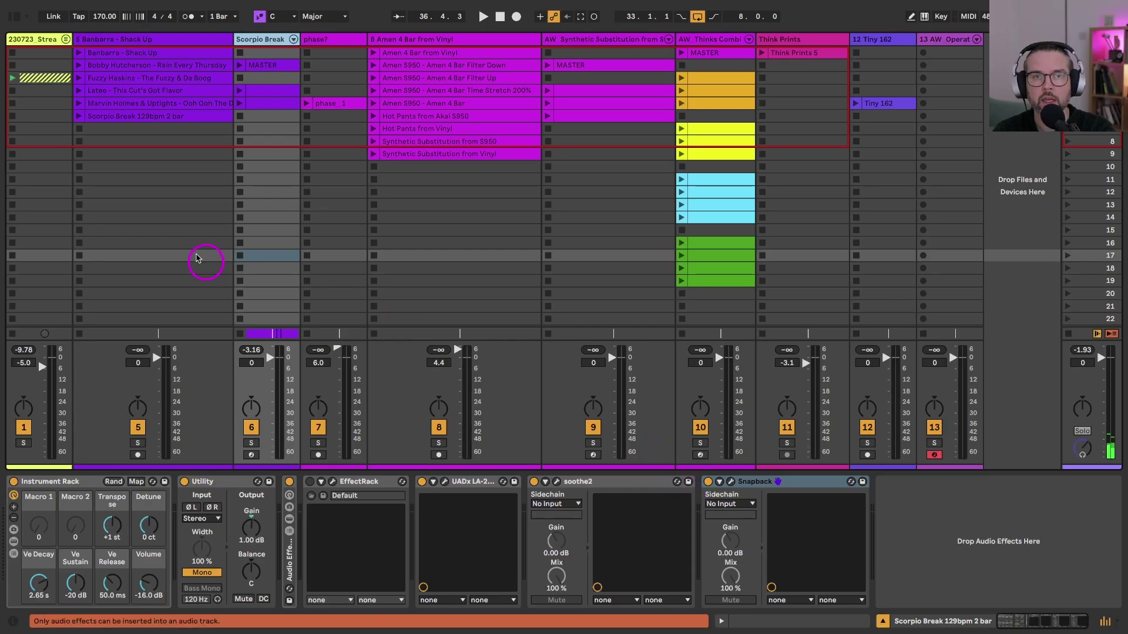
- Show the browser, open the Scorpio Break track's Snapback window and run its demo version
key(super+alt+b)
click(538, 333)
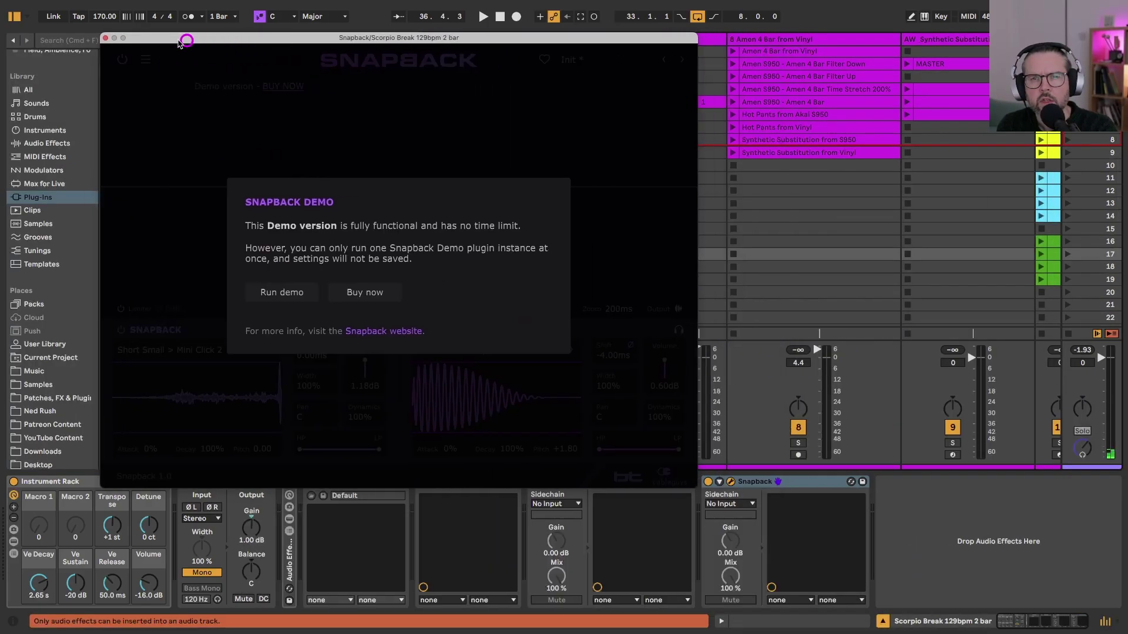
drag(184, 33, 130, 31)
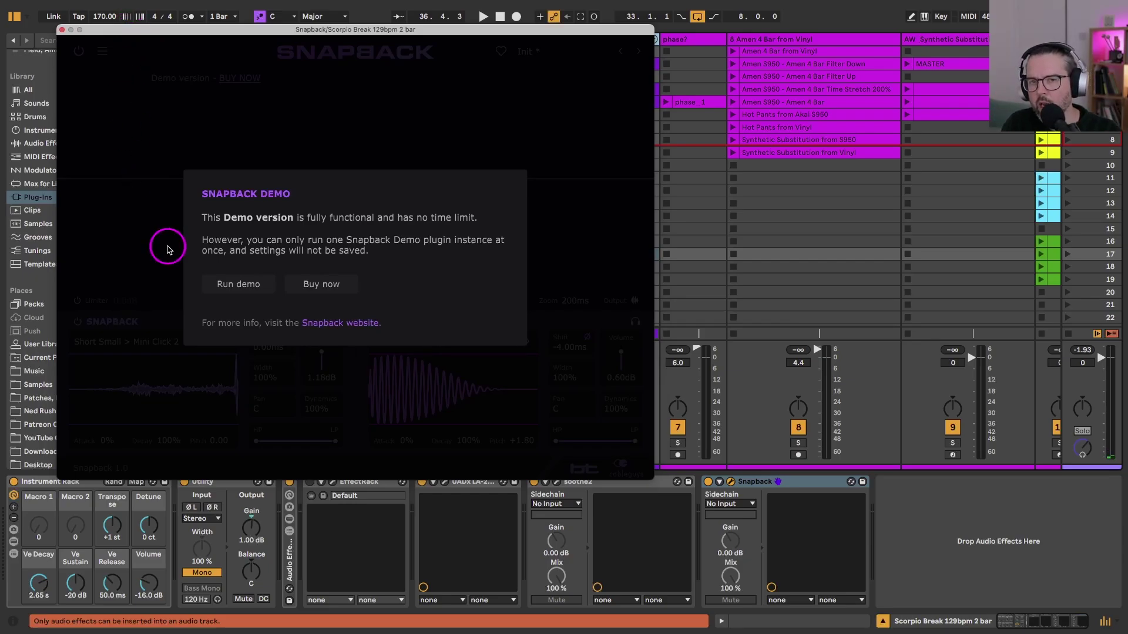
click(242, 284)
drag(174, 35, 158, 31)
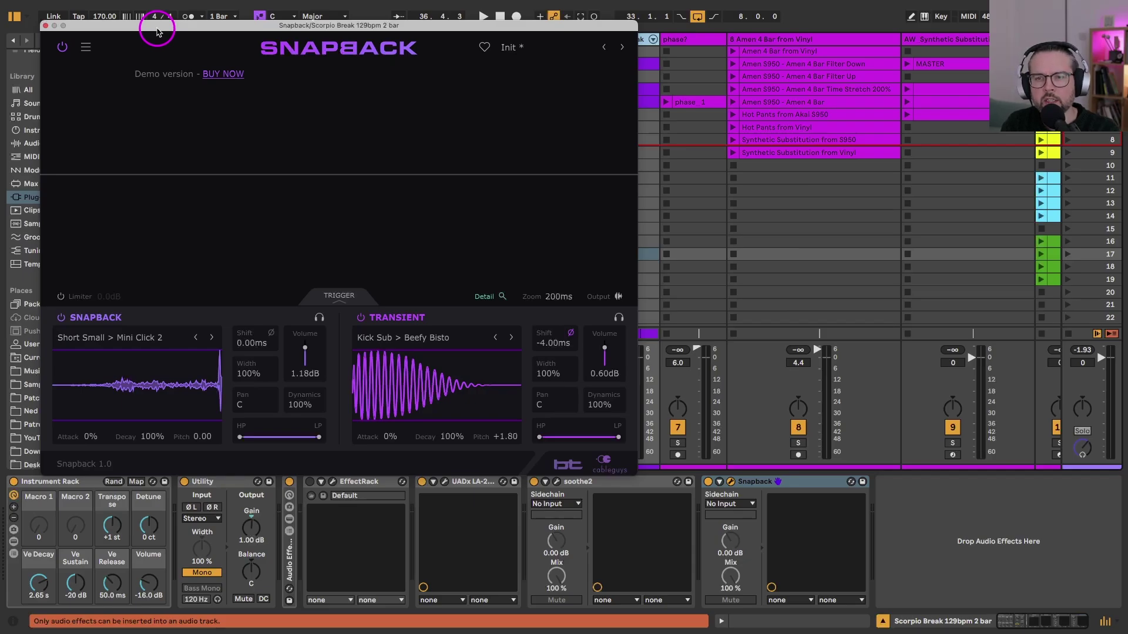
- Show Snapback's trigger settings, turn off the Transient layer and play the loop
click(329, 298)
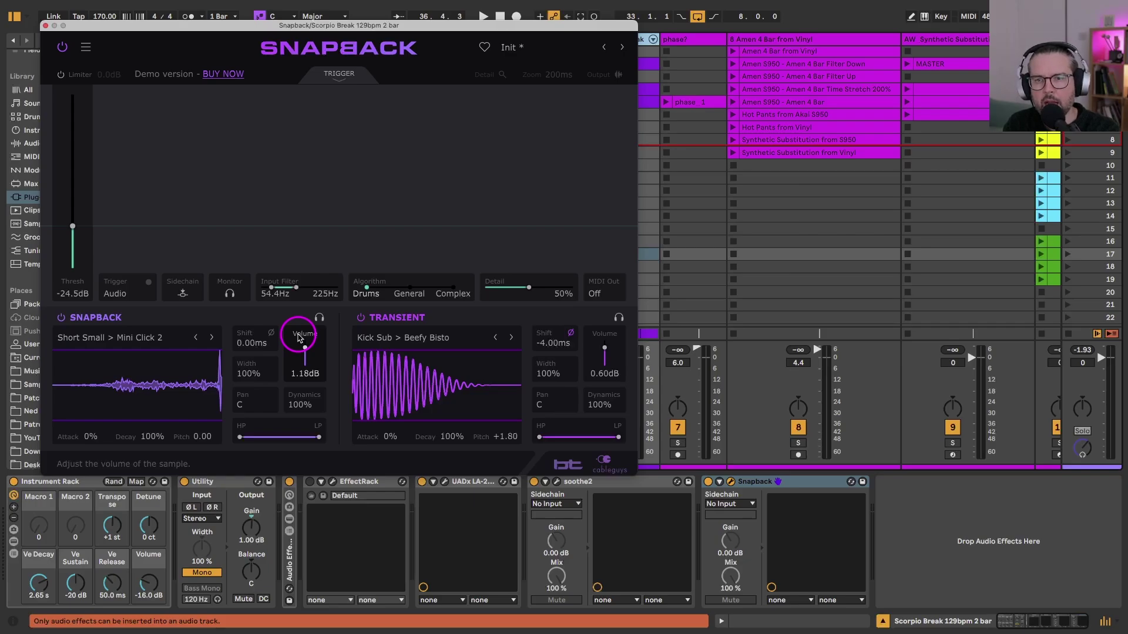
click(360, 319)
key(space)
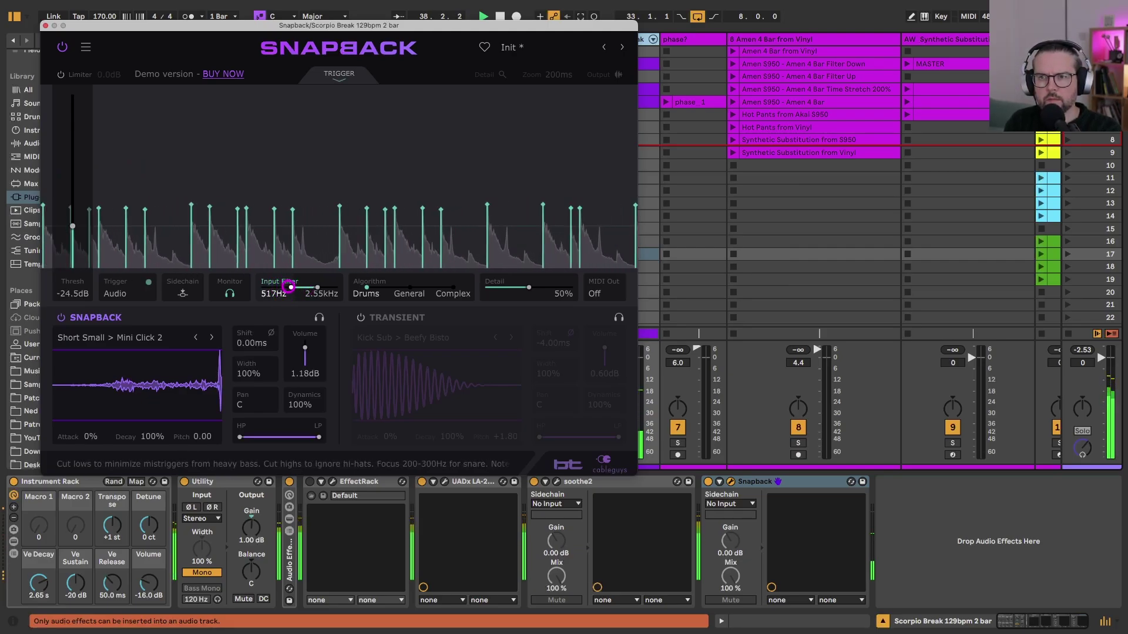
- Set the trigger's input filter to 450 Hz–2.46 kHz and its detection detail to 47%
click(290, 287)
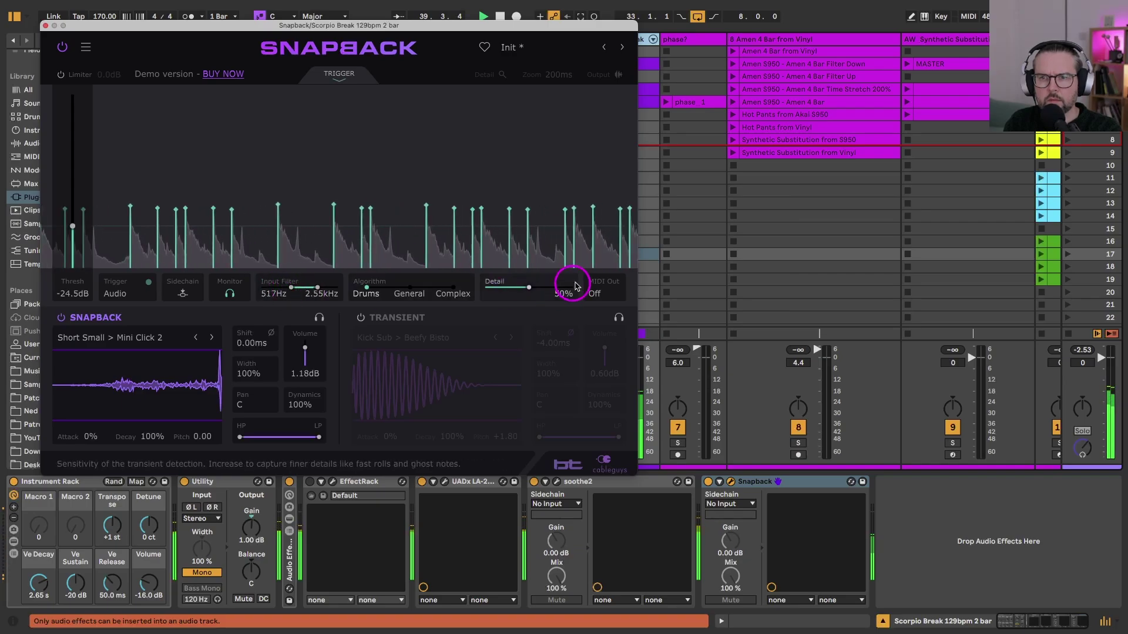
drag(511, 285, 509, 285)
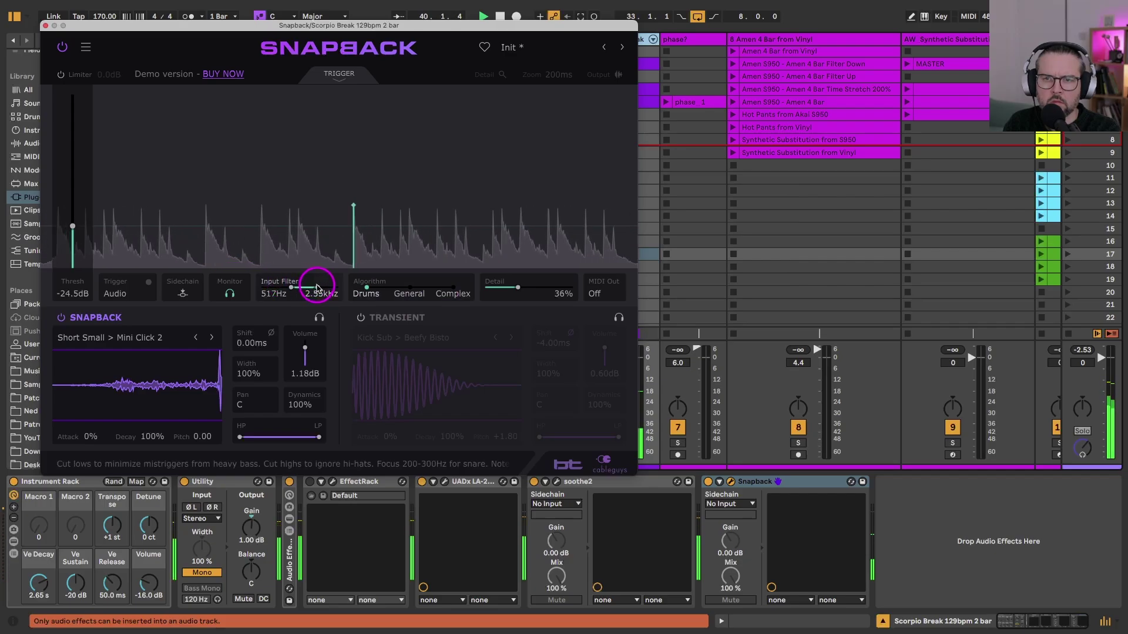
drag(292, 288, 315, 287)
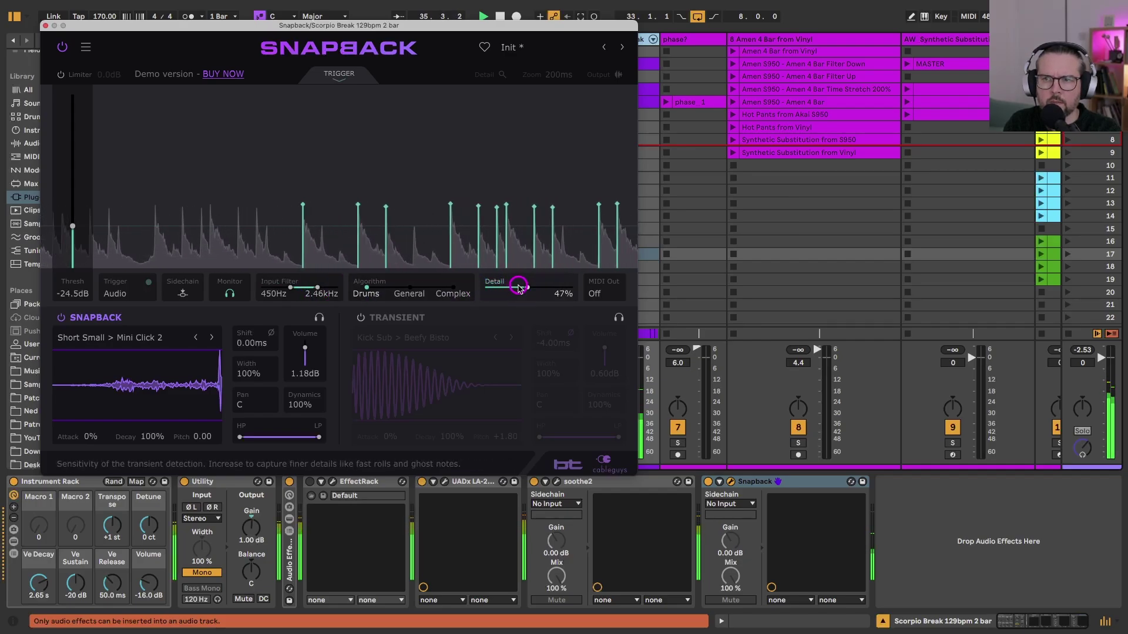
- Turn the Transient layer back on with the Snare Rattle Overhead sample and solo it
click(386, 322)
click(406, 336)
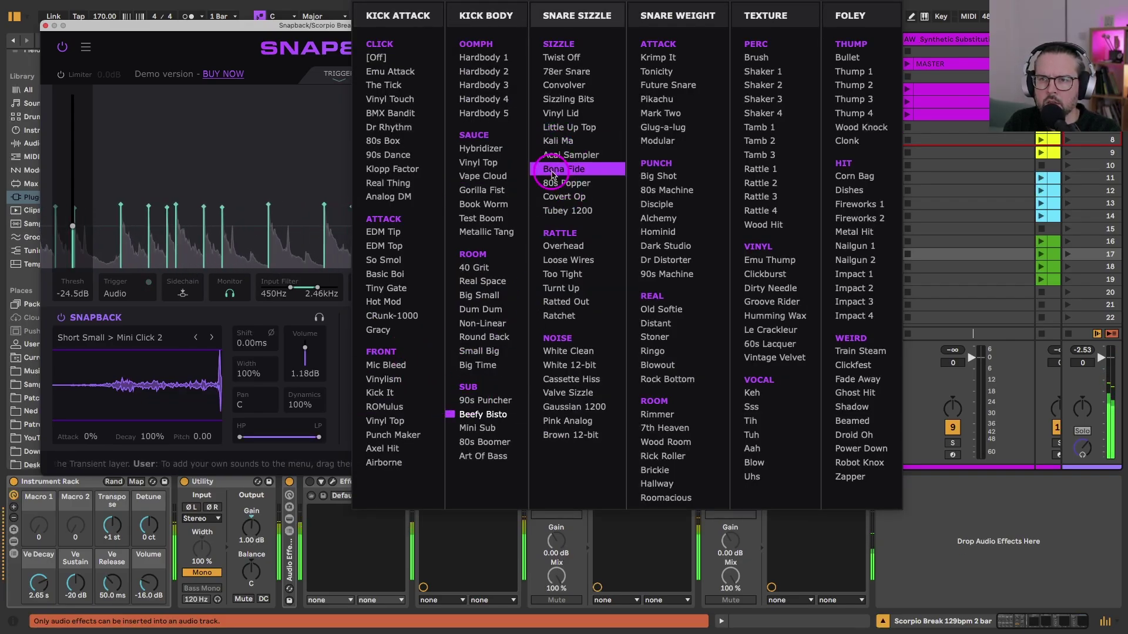
click(562, 245)
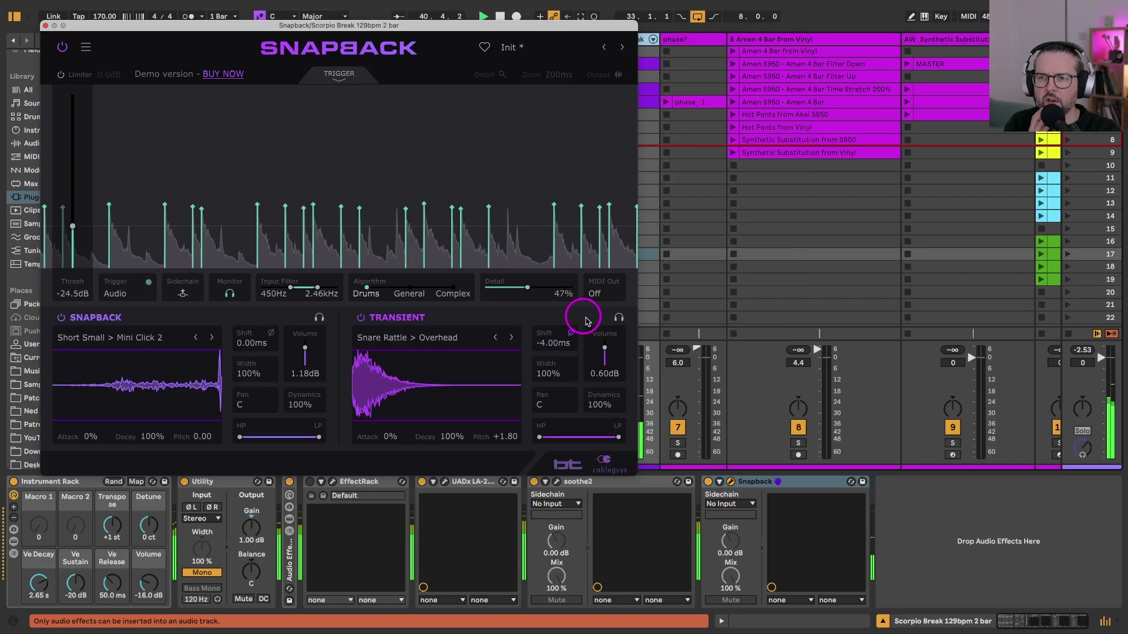
click(619, 319)
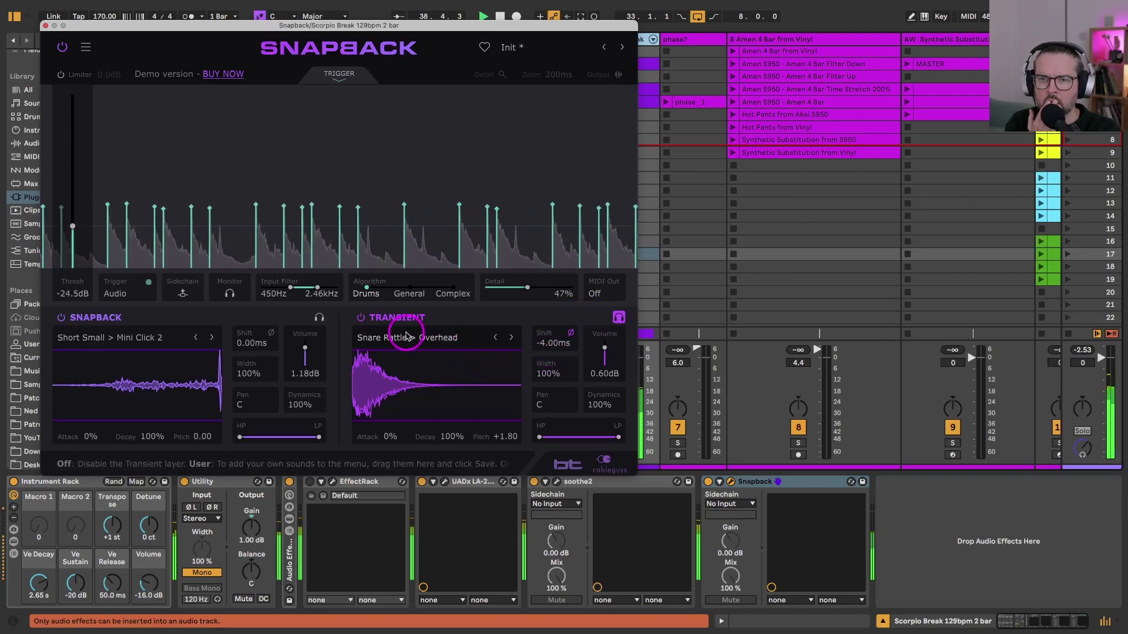
- Return to the waveform view, switch the Transient sample to Snare Rattle Loose Wires and shorten its decay to 10%
click(340, 78)
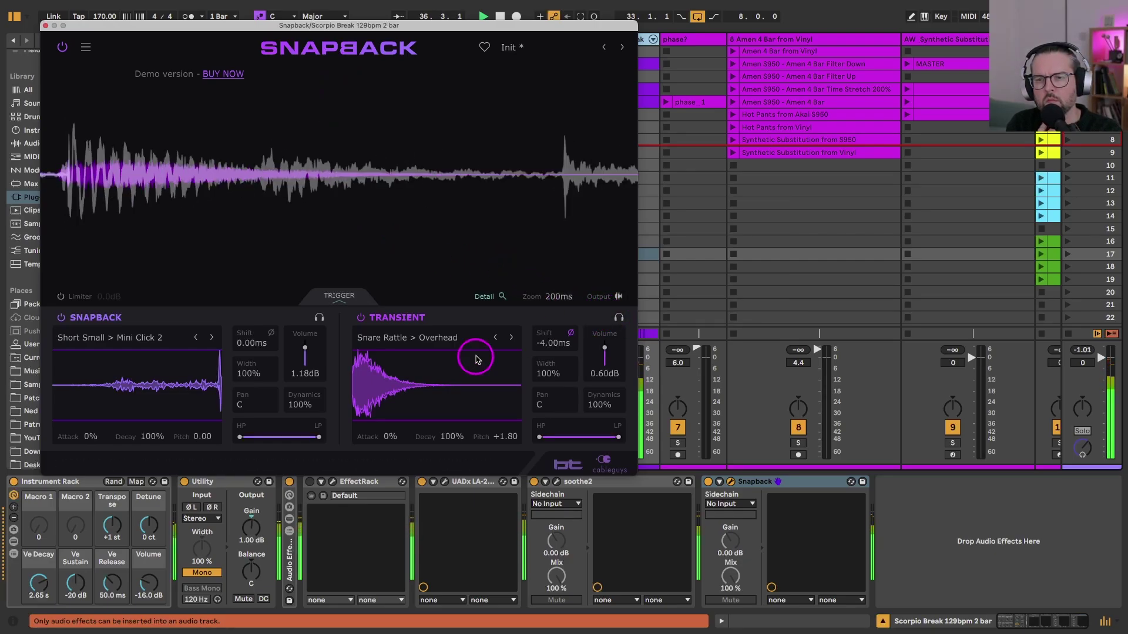
drag(453, 435, 441, 536)
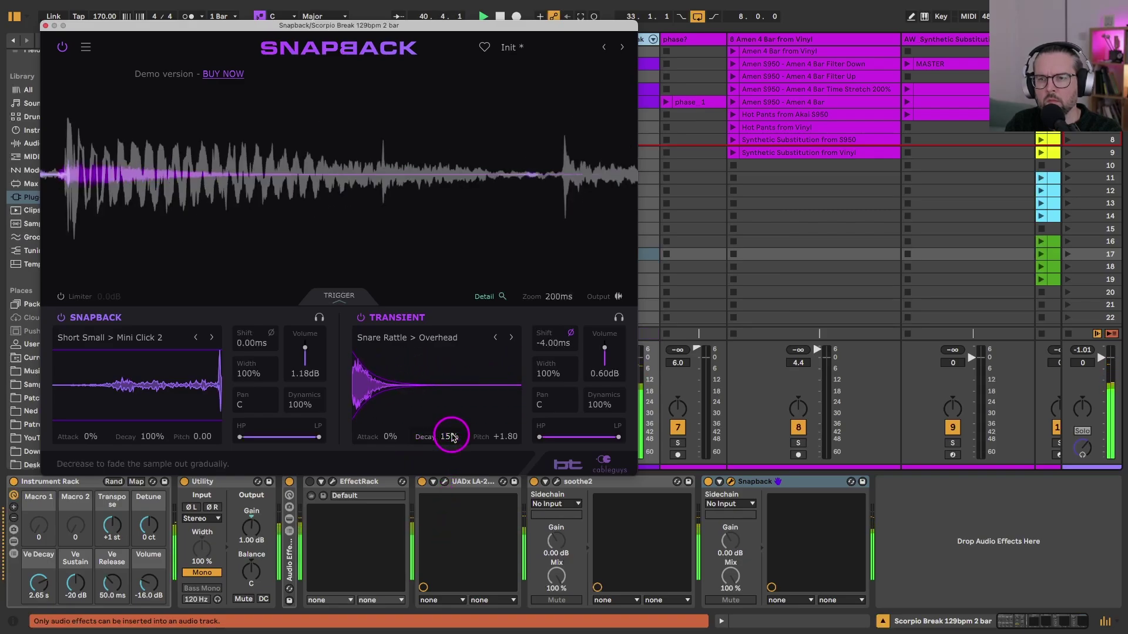
click(511, 337)
drag(445, 421, 448, 433)
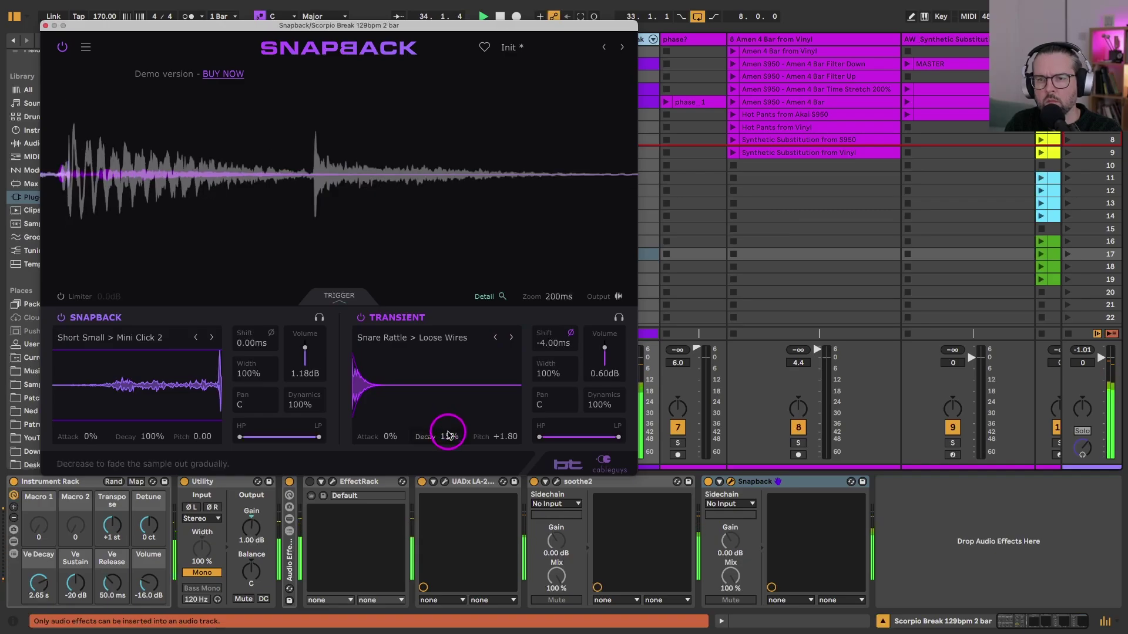
scroll(447, 435, down, 1)
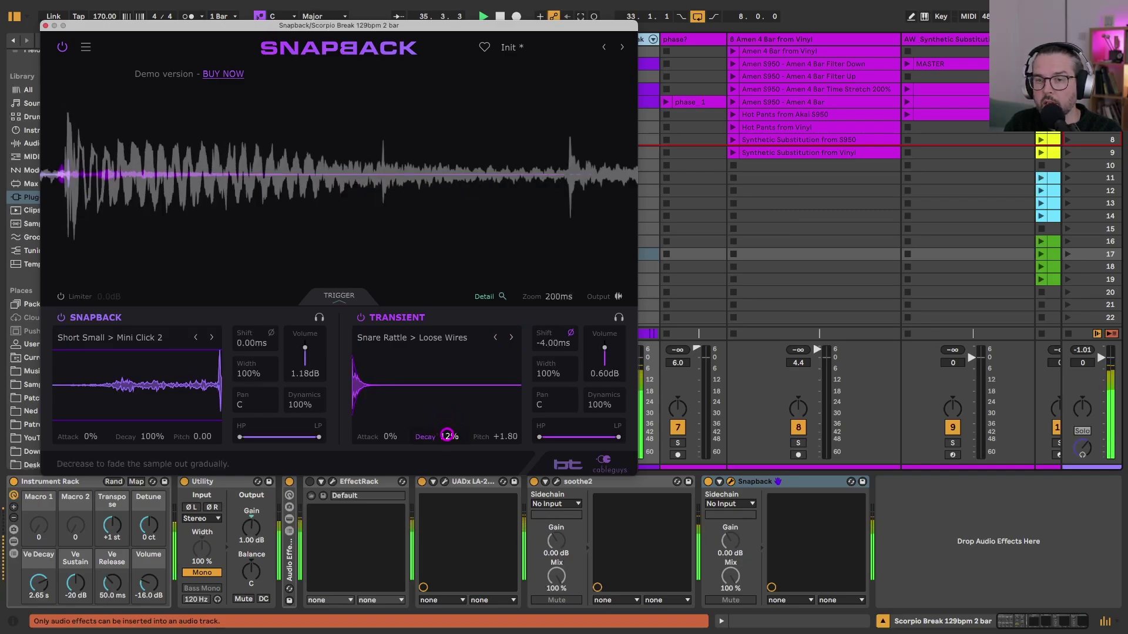
drag(447, 436, 449, 437)
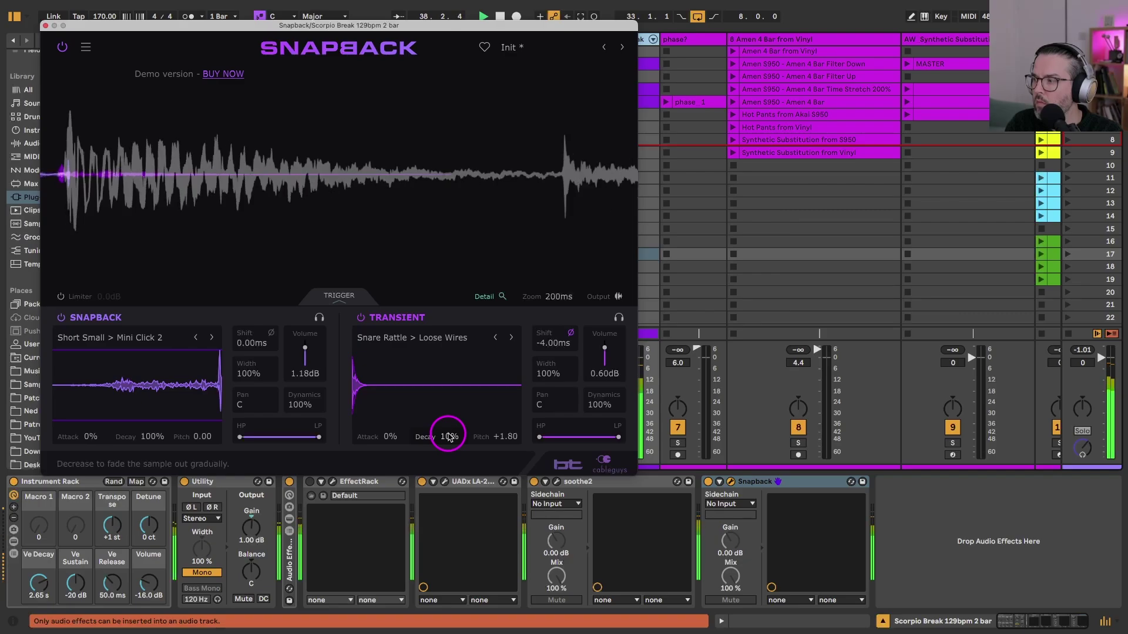
- Step the Transient layer through Snare Rattle Too Tight and Snare Punch Alchemy to Snare Punch Hominid, and play the loop
click(510, 338)
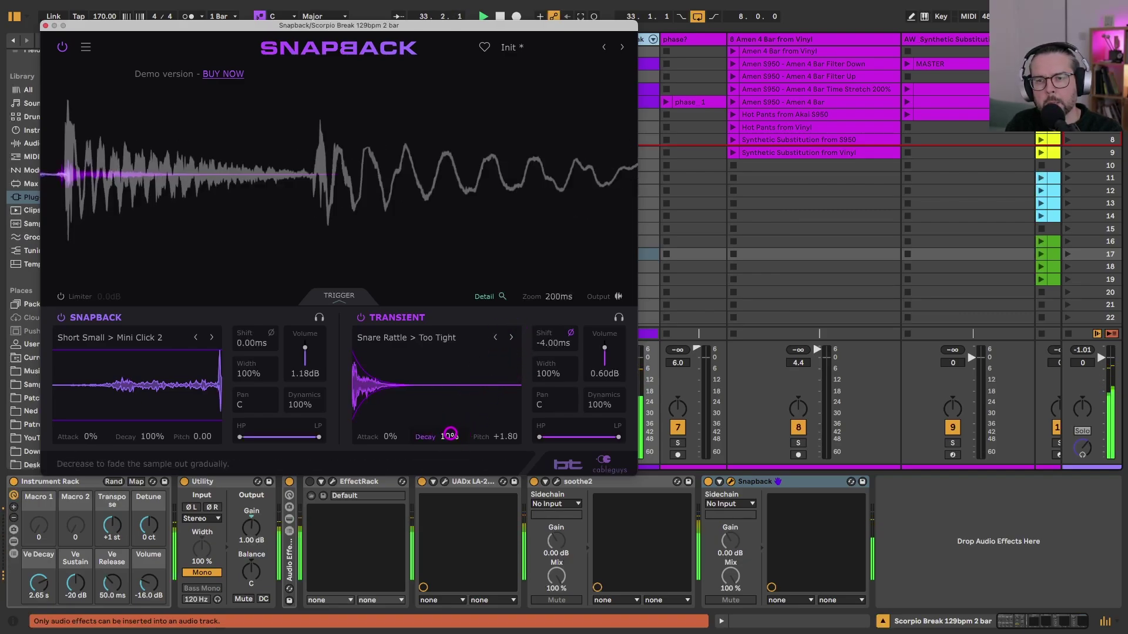
click(511, 338)
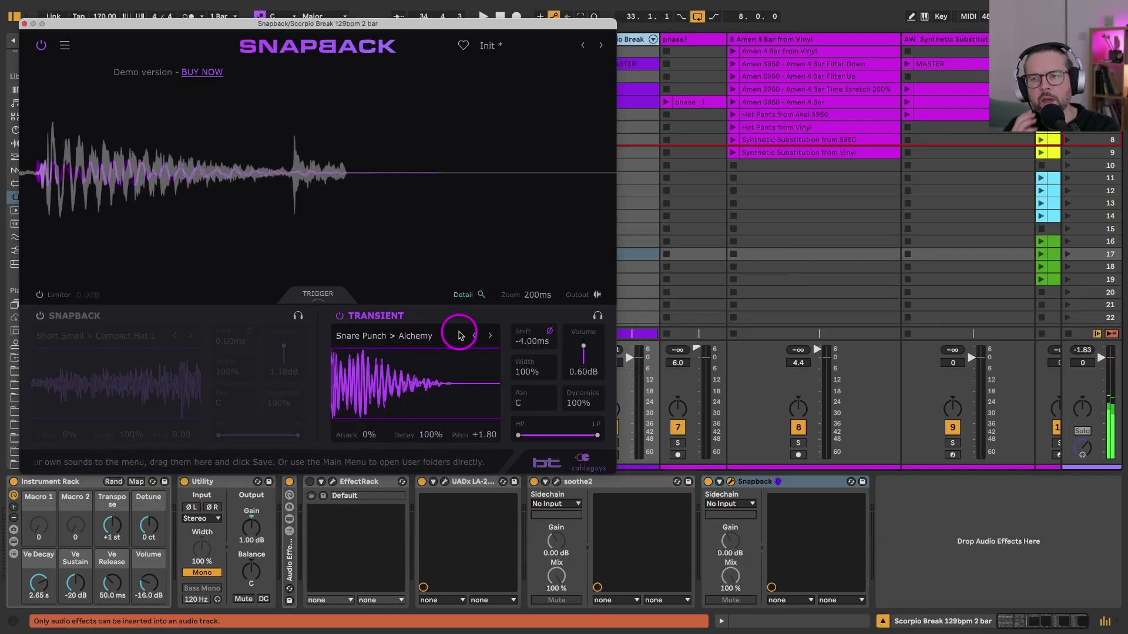
click(490, 337)
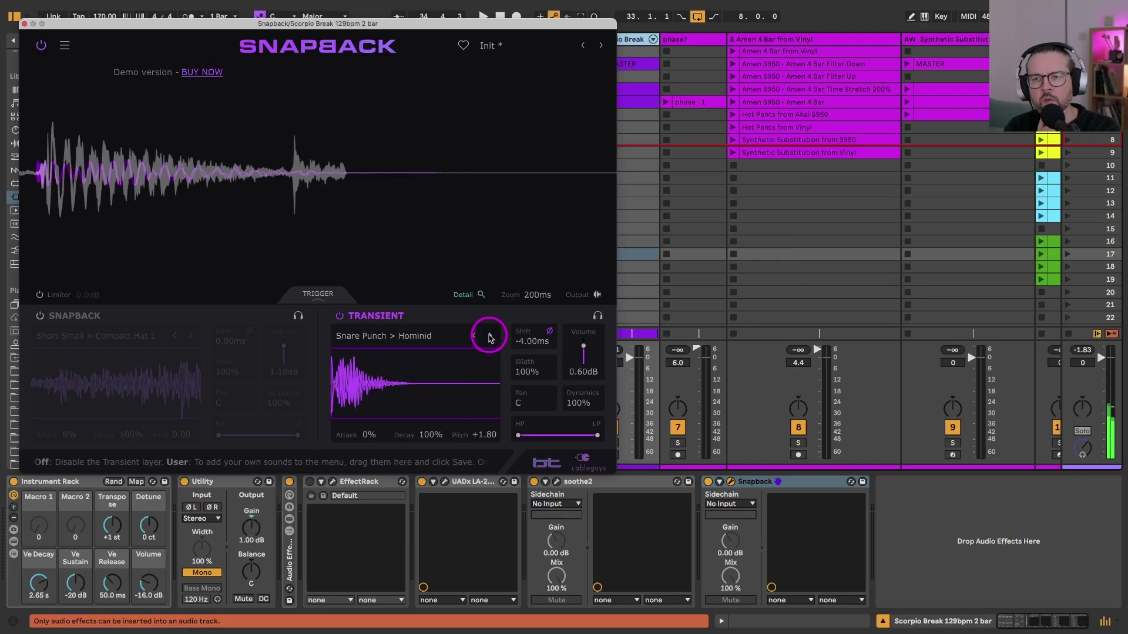
key(space)
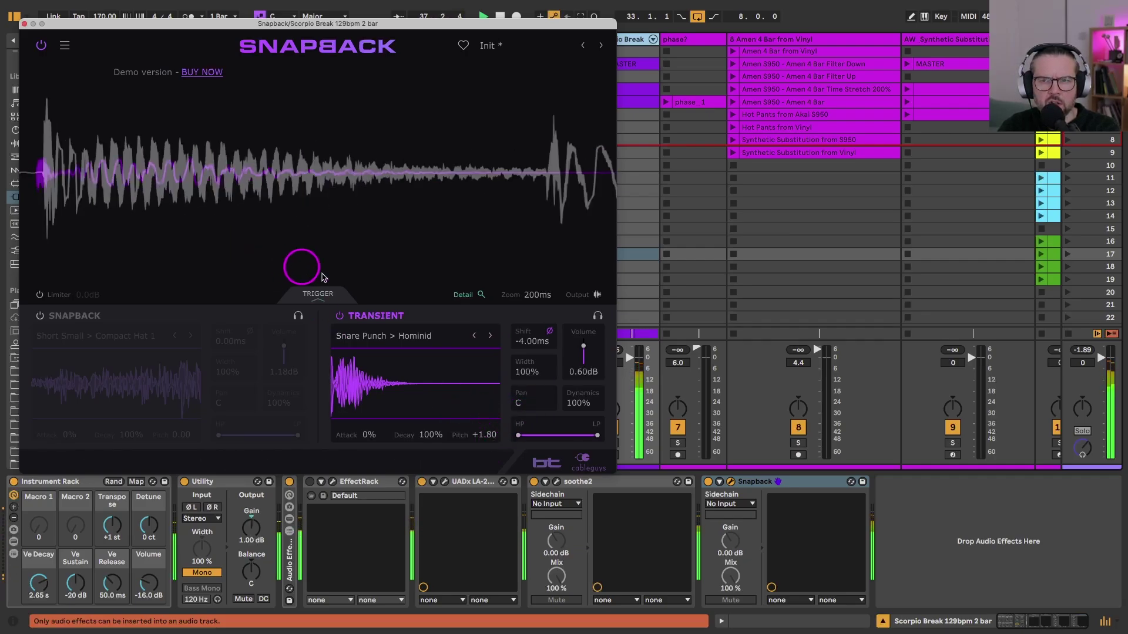
- Zoom the waveform view to 50 ms and set the Transient layer's shift to -1.88 ms
click(536, 294)
click(533, 348)
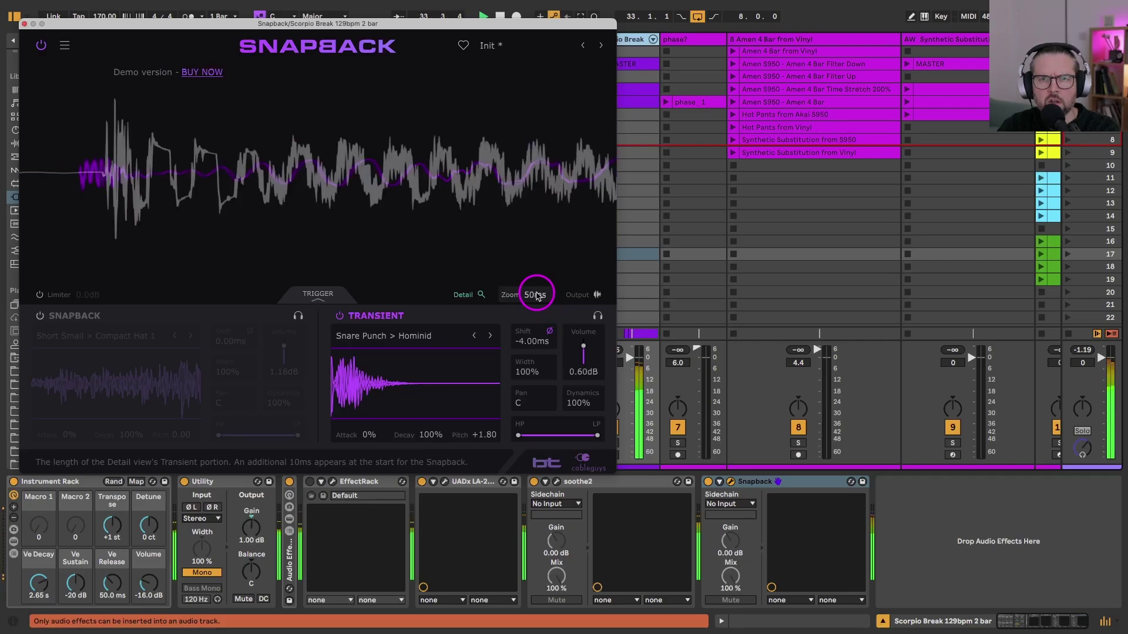
double_click(526, 344)
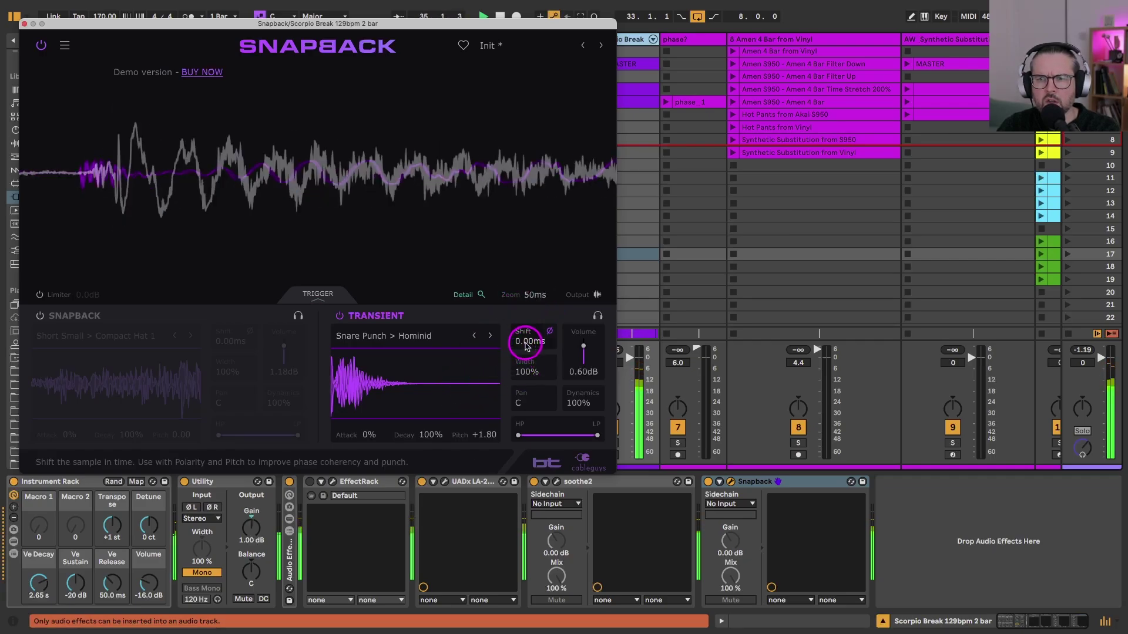
drag(531, 340, 534, 350)
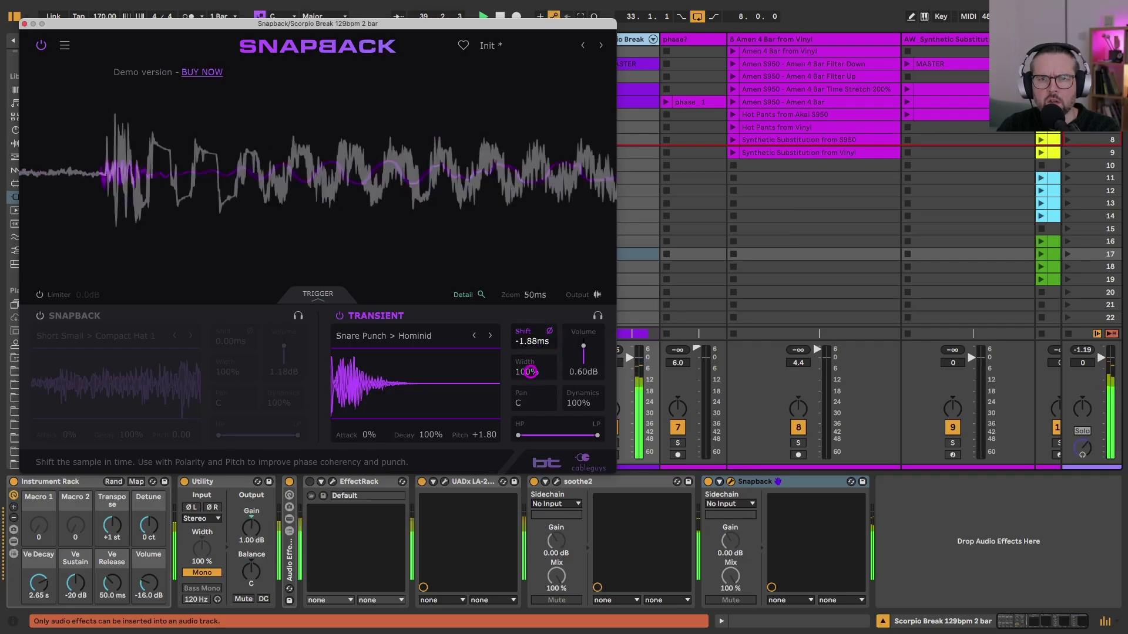
click(537, 347)
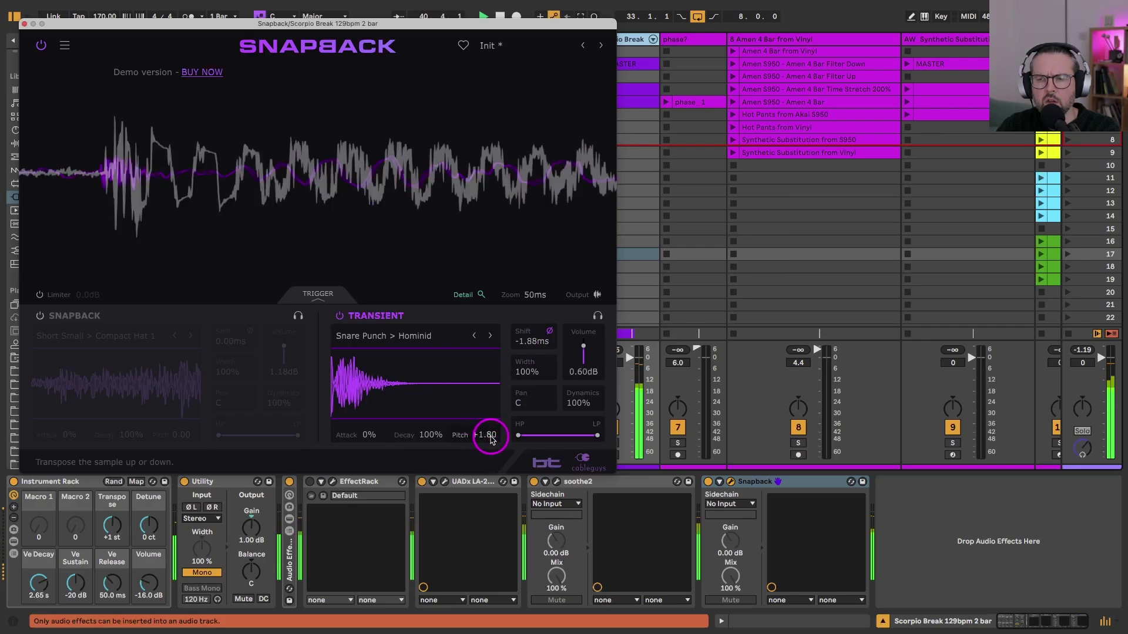
- Solo the Transient layer, reset its pitch to 0.00, return to the full mix and raise the pitch to +1.08
click(596, 317)
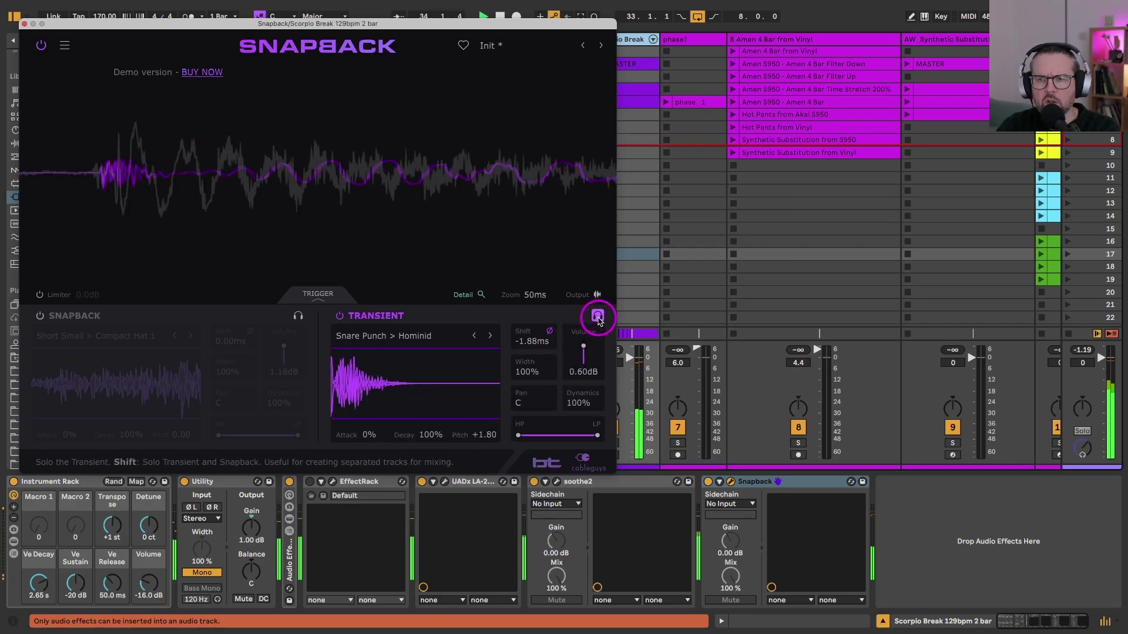
double_click(482, 434)
click(595, 317)
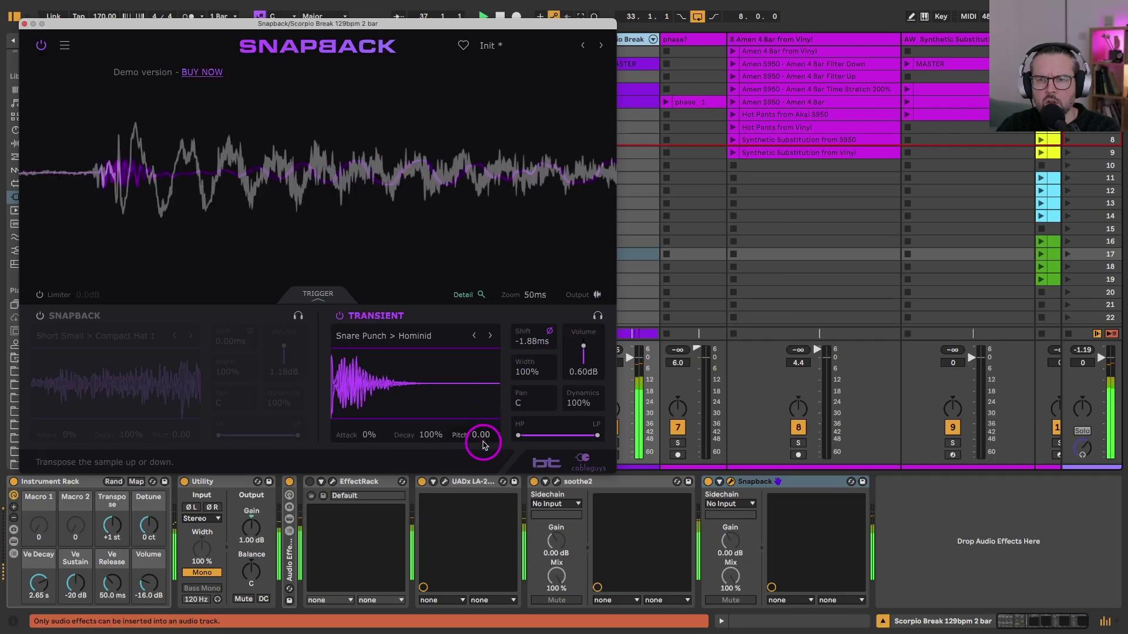
drag(481, 437, 479, 428)
- Switch the Transient sample to Snare Punch Dark Studio and compare it soloed and in the mix
click(489, 336)
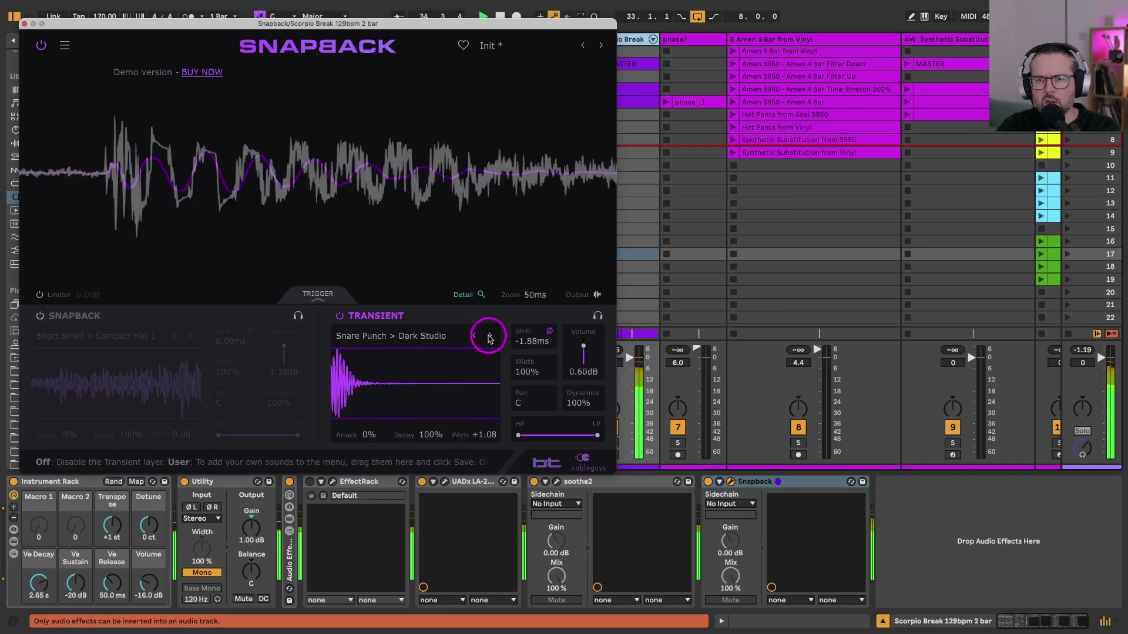
click(596, 315)
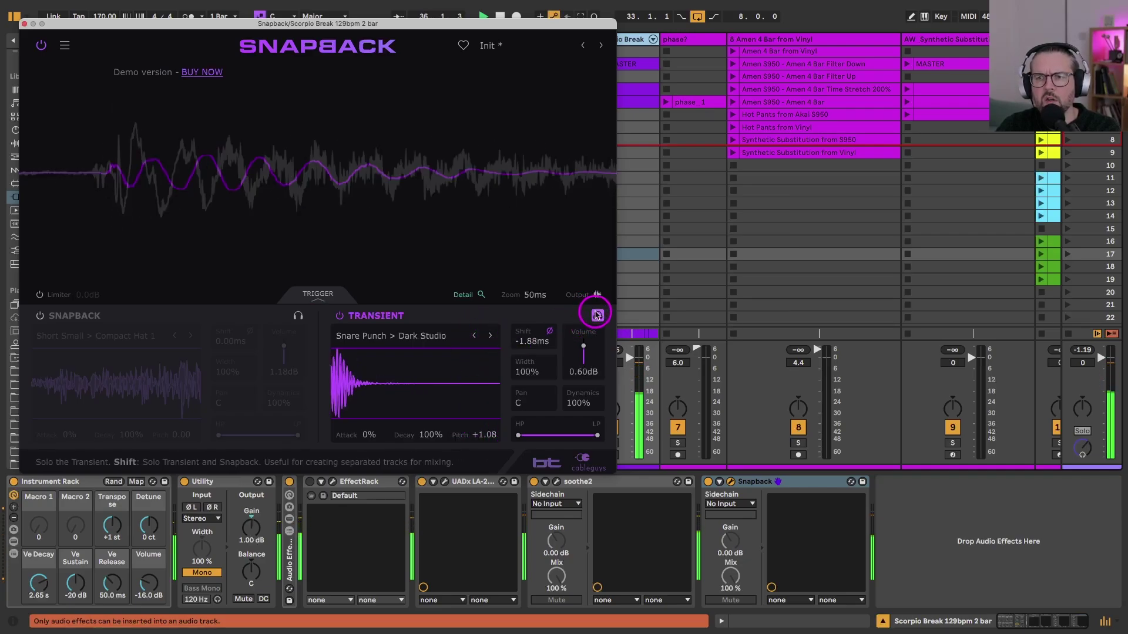
click(596, 315)
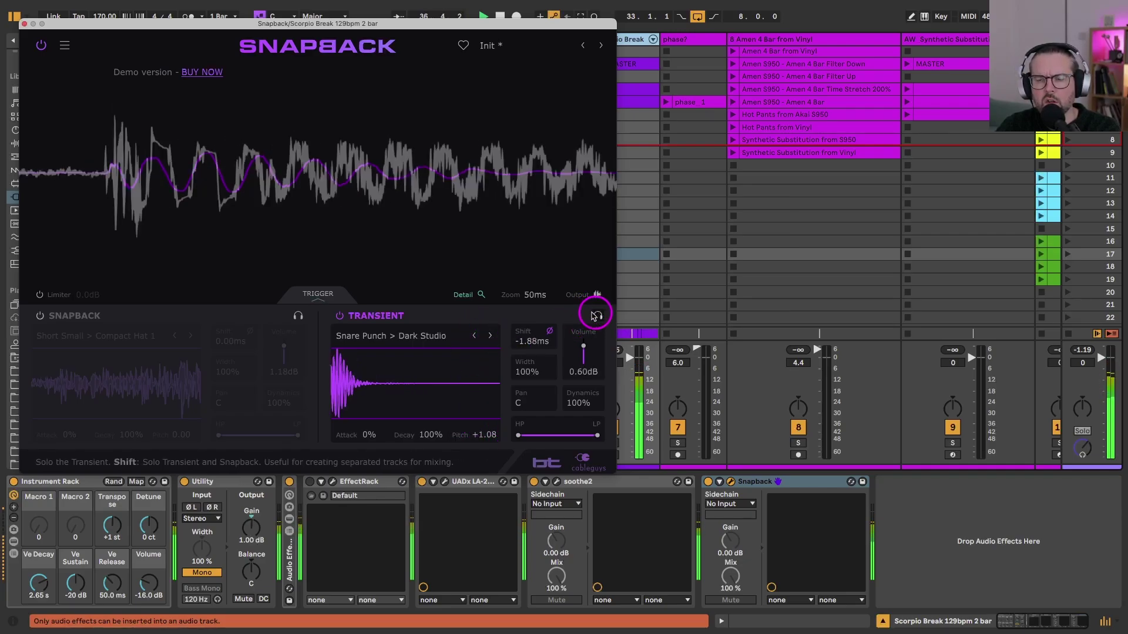
- Set the Transient layer's width to 200% and change its sample via Dr Distorter and 90s Machine to Snare Real Old Softie
click(490, 336)
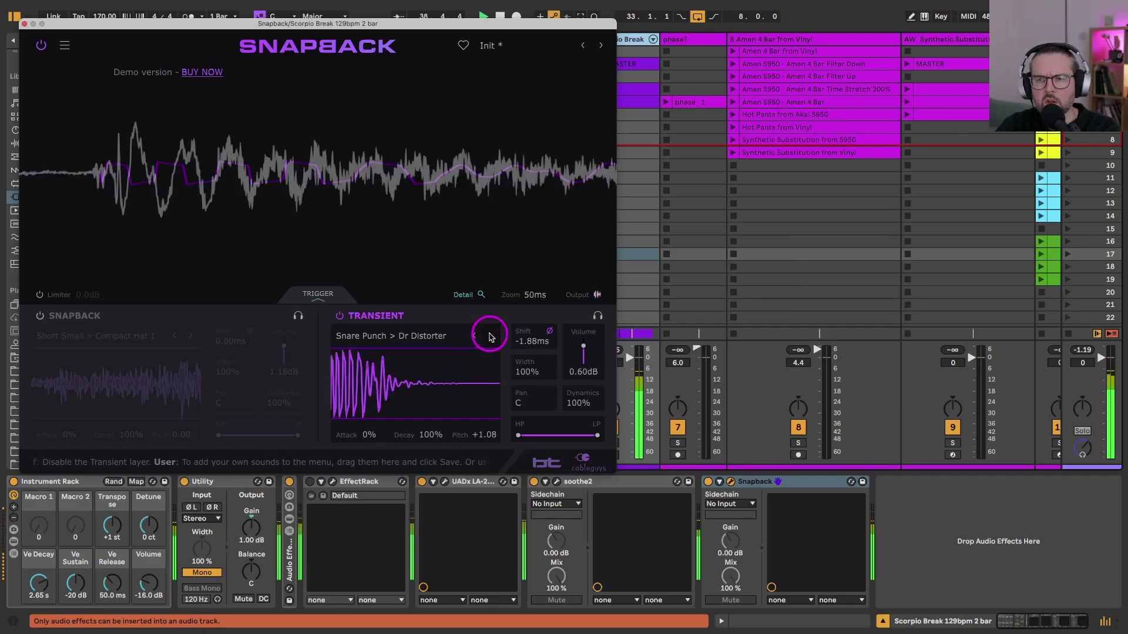
click(491, 336)
drag(521, 370, 512, 339)
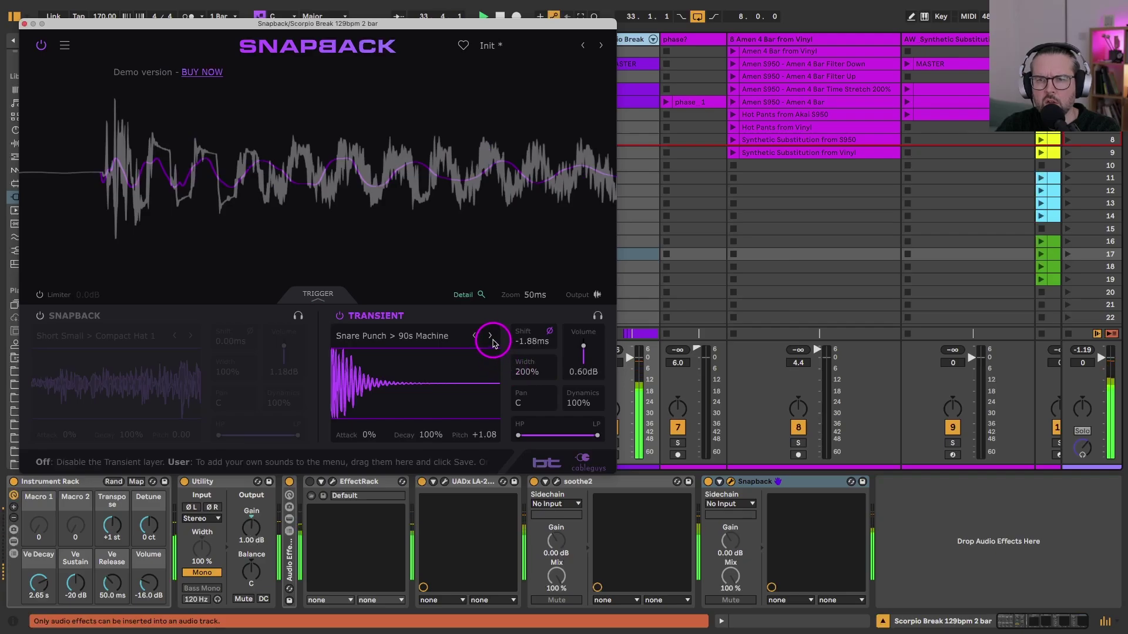
click(403, 335)
click(634, 310)
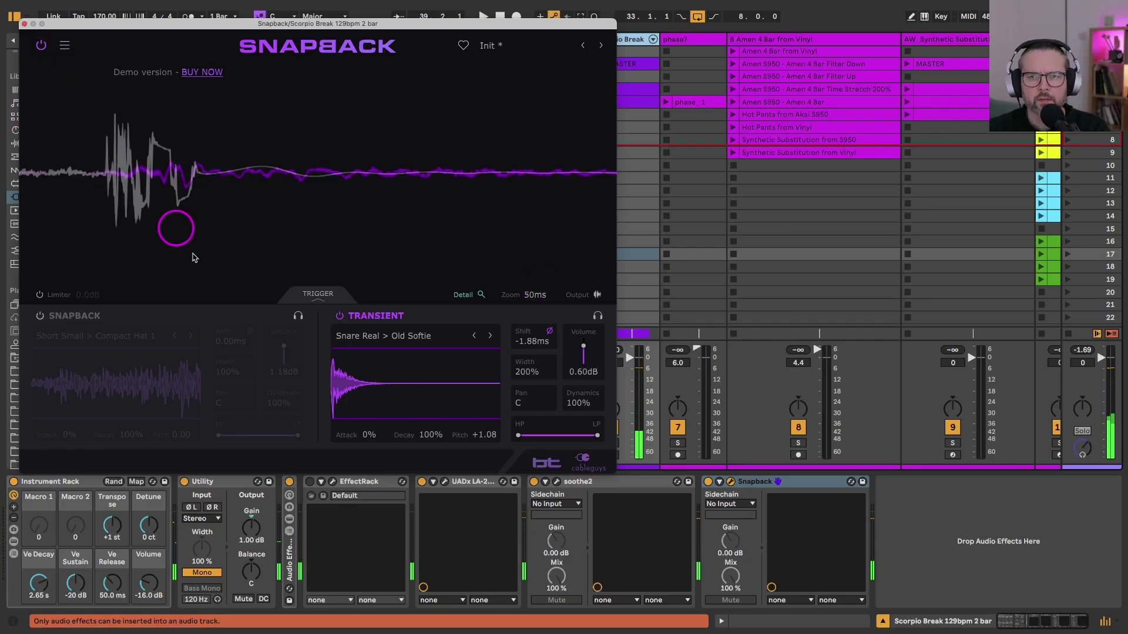
- Close the Snapback window and look over the tracks in the session
drag(90, 25, 101, 29)
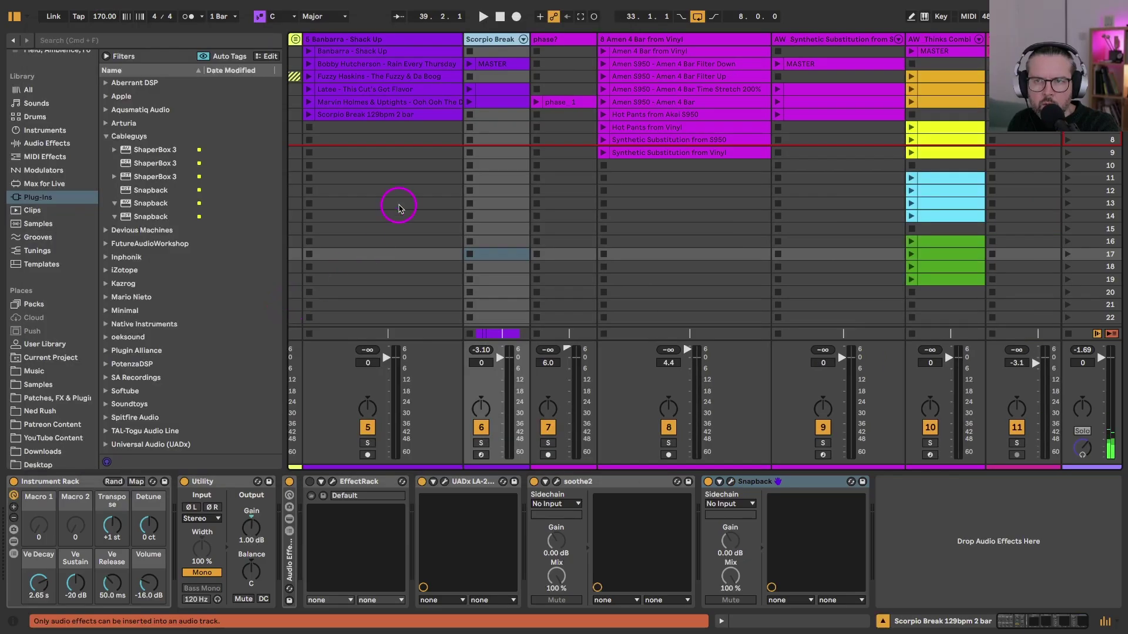
scroll(399, 193, left, 2)
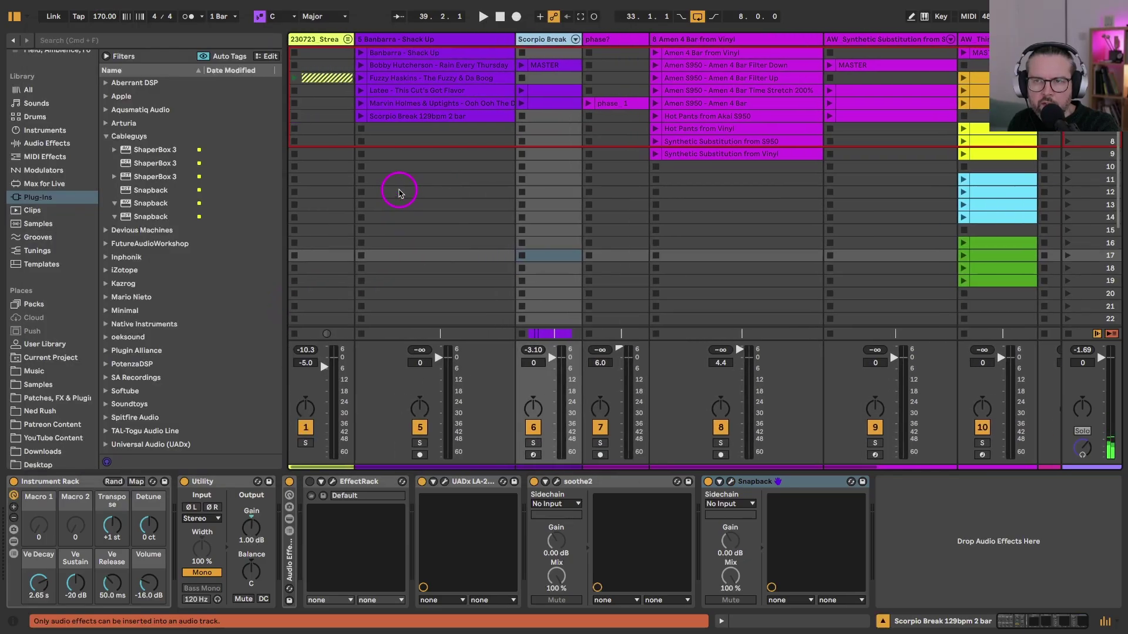
click(316, 39)
click(523, 38)
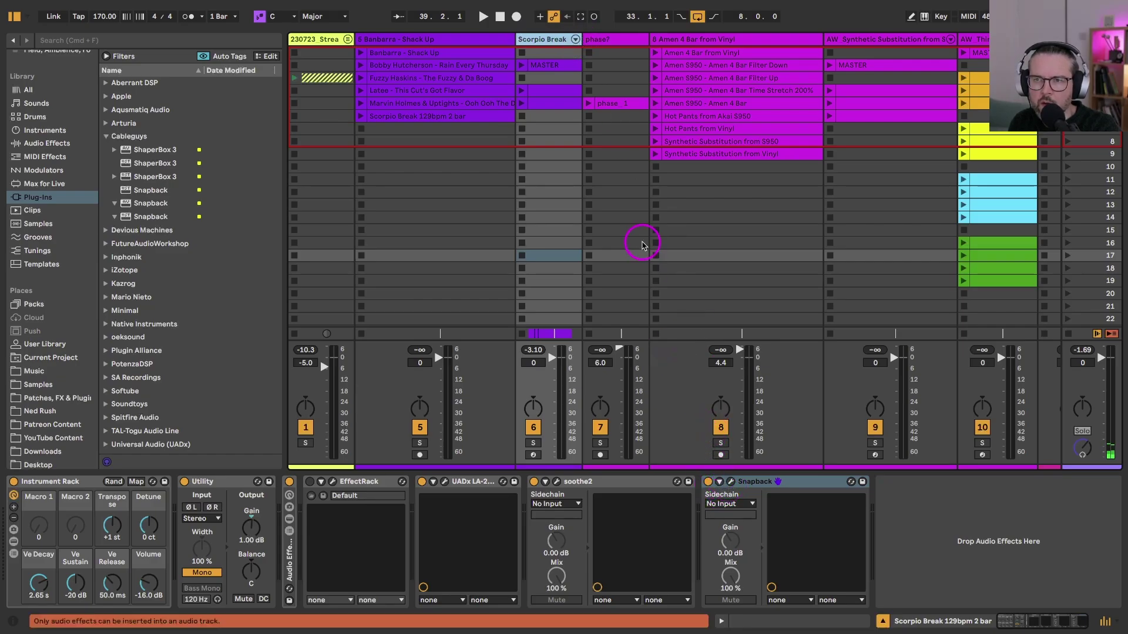
scroll(642, 246, right, 4)
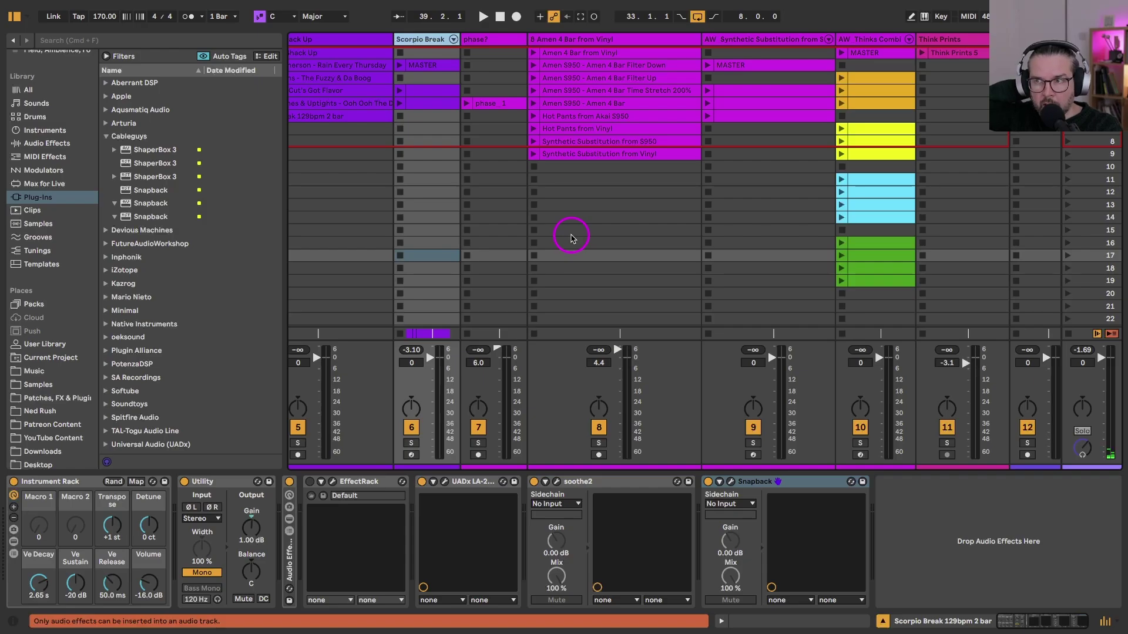
scroll(652, 211, right, 5)
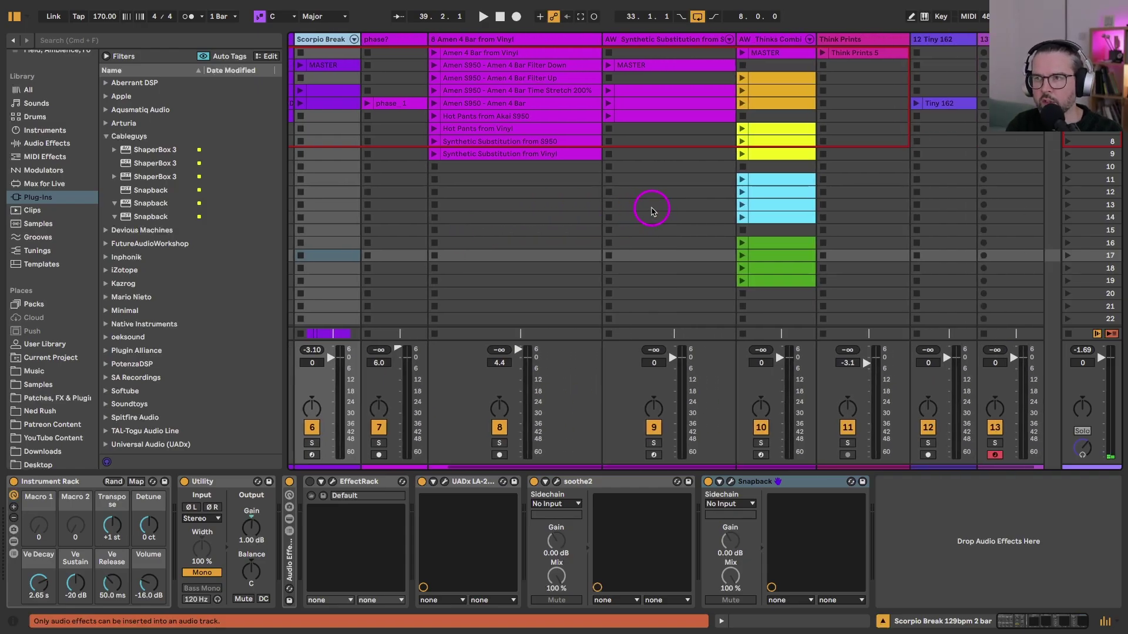
scroll(652, 211, left, 10)
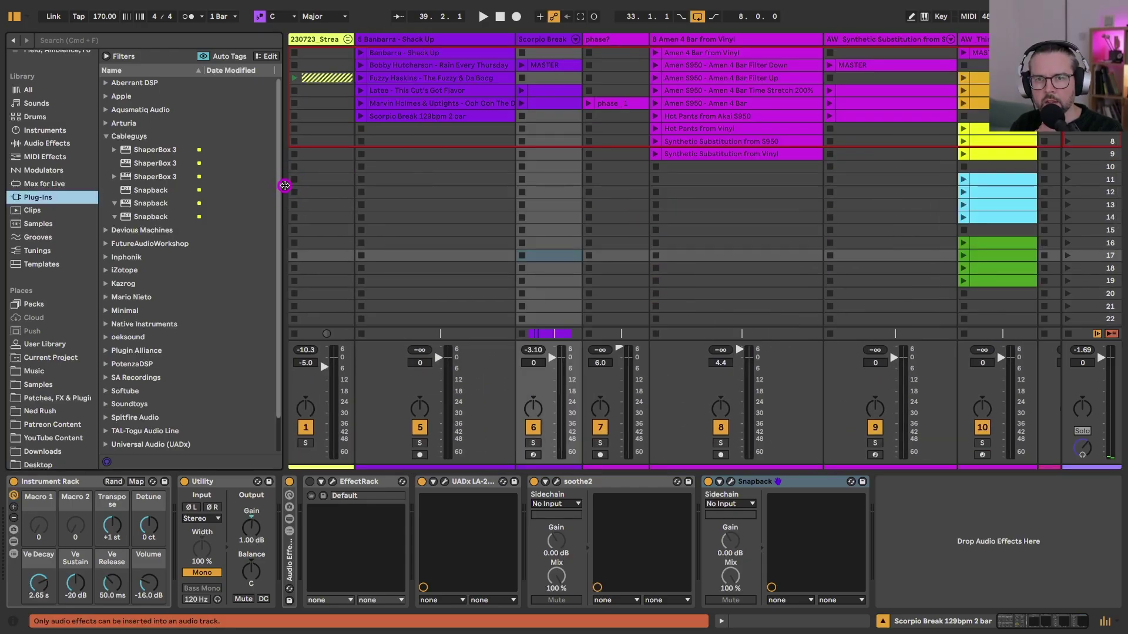
- Widen the browser and reopen Snapback on the Scorpio Break track, running its demo version
drag(284, 185, 341, 186)
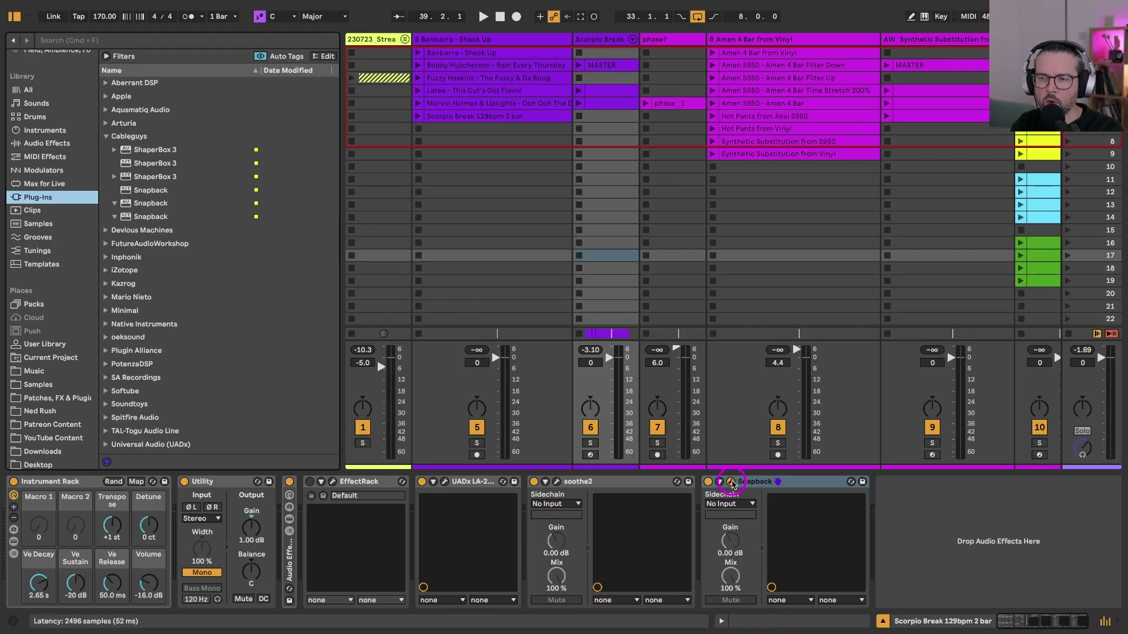
click(731, 481)
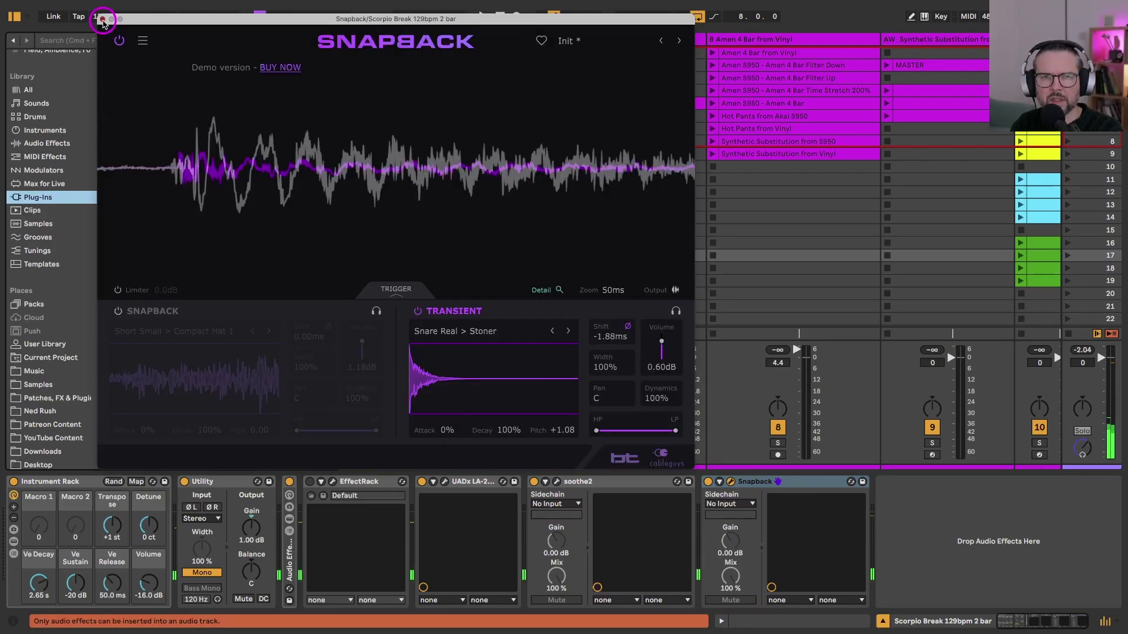
click(102, 20)
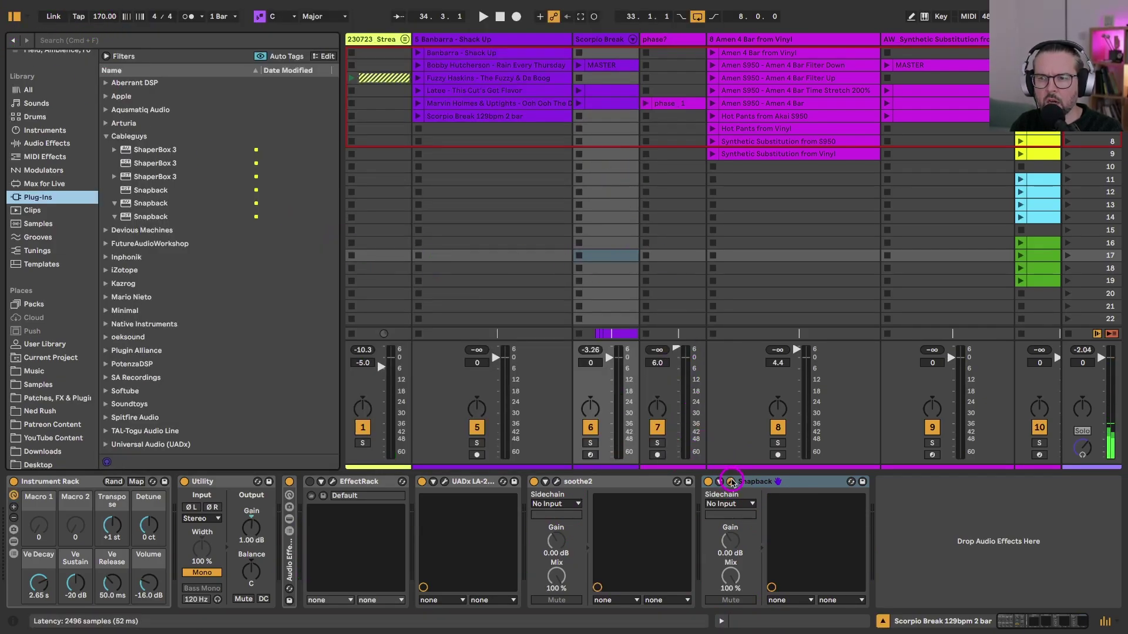
click(777, 482)
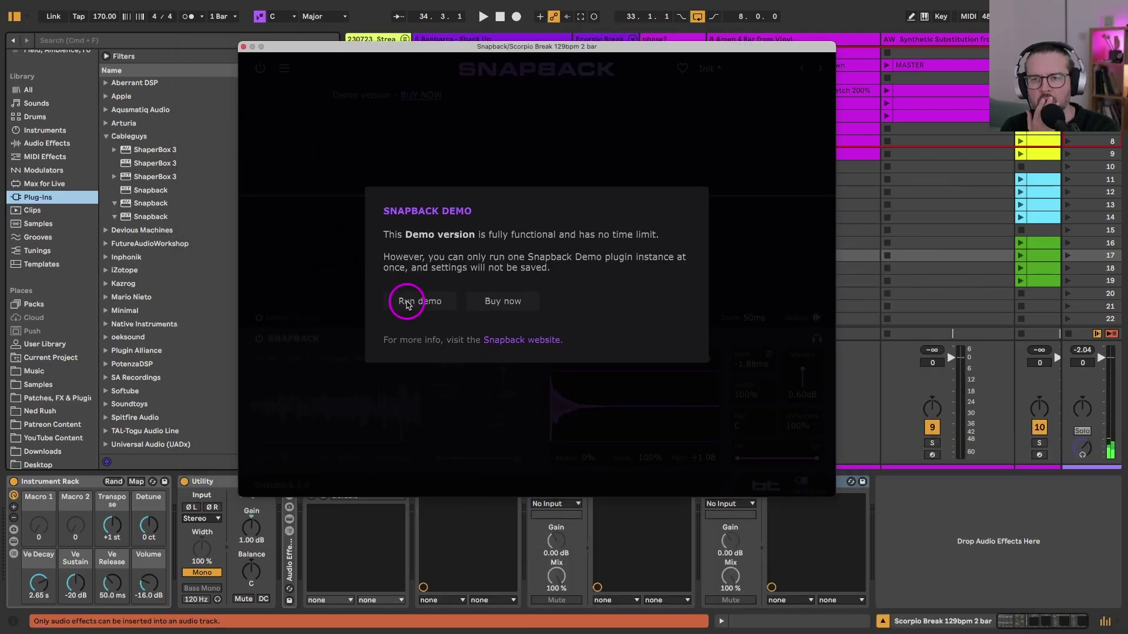
click(407, 302)
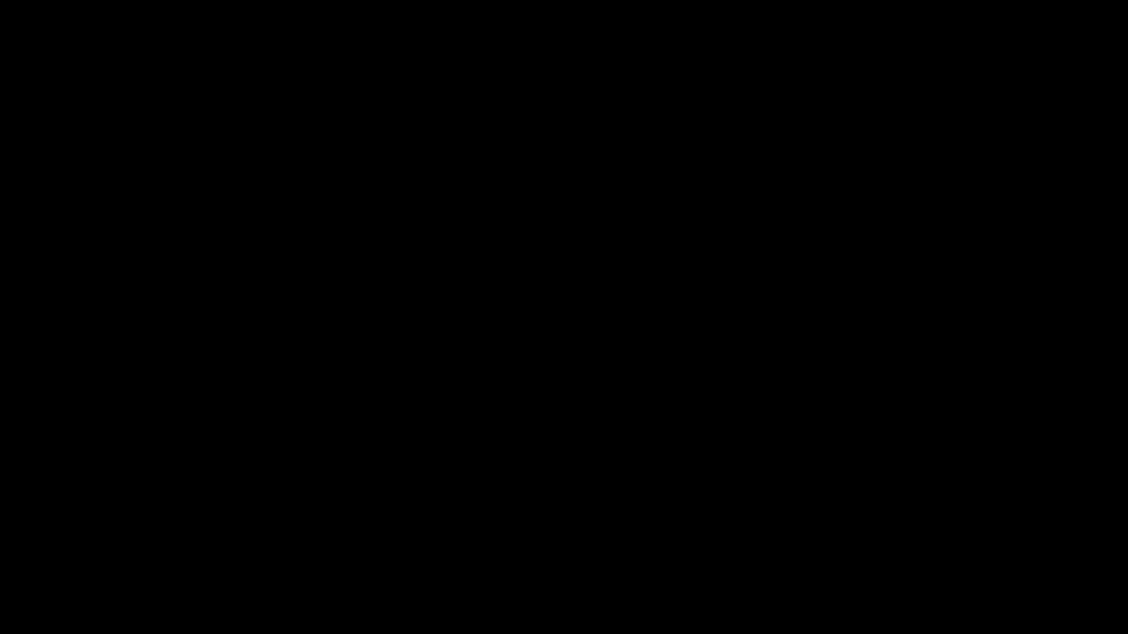